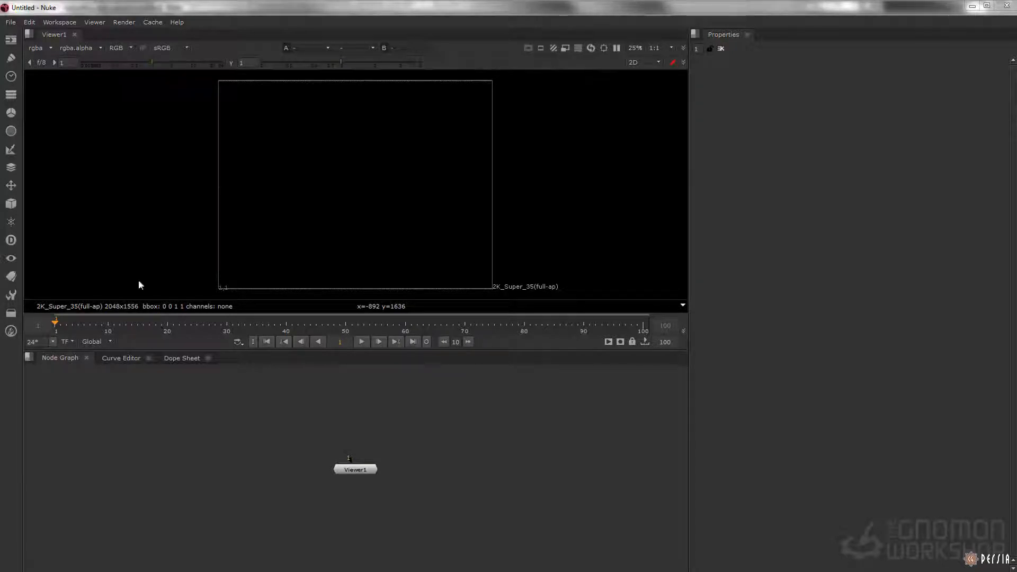
Step: Open the script 11_depthOfField_motionBlur_start.nk from the projectRoot nuke folder
left_click(10, 22)
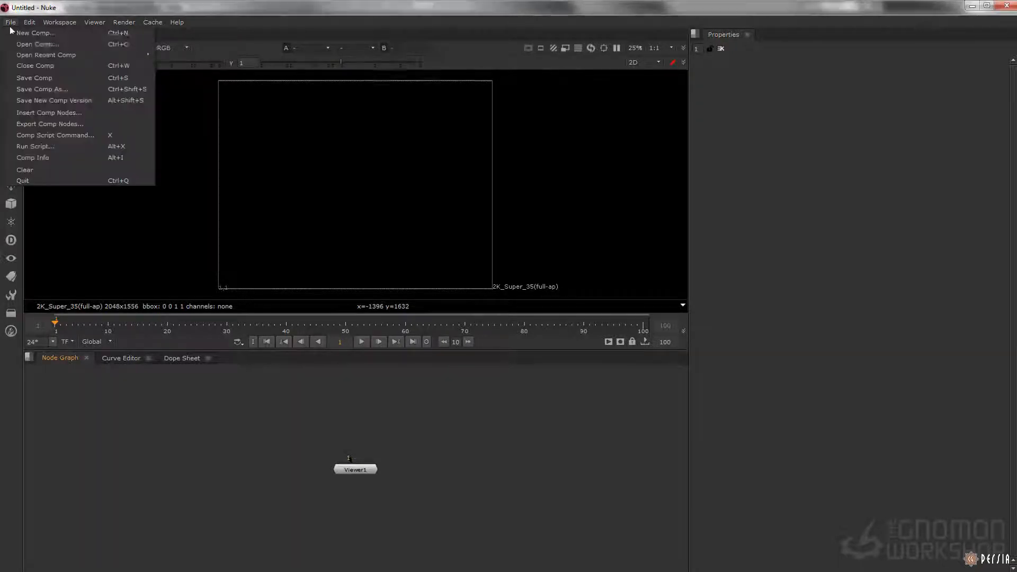
left_click(46, 45)
left_click(329, 221)
double_click(419, 211)
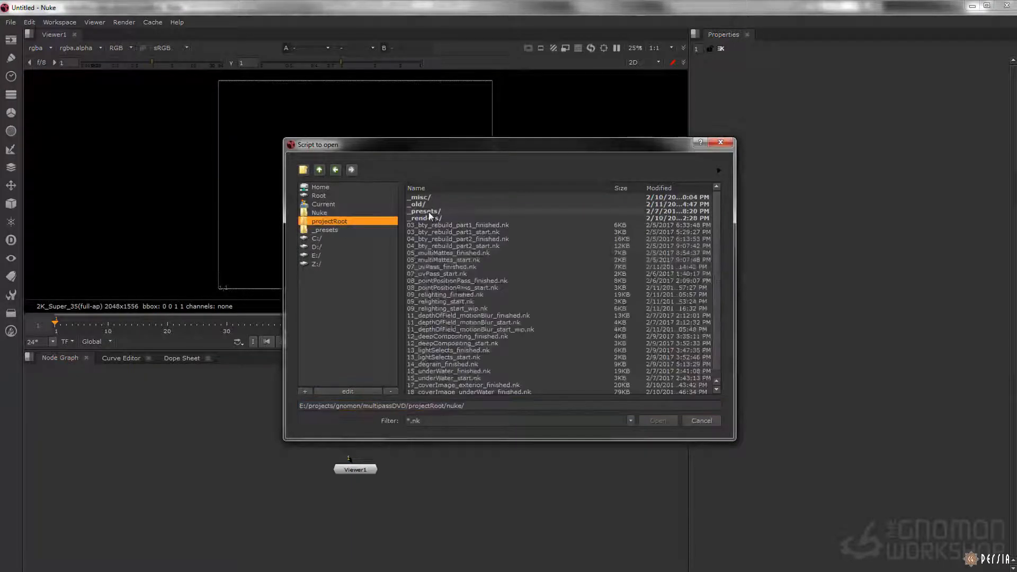
left_click(455, 323)
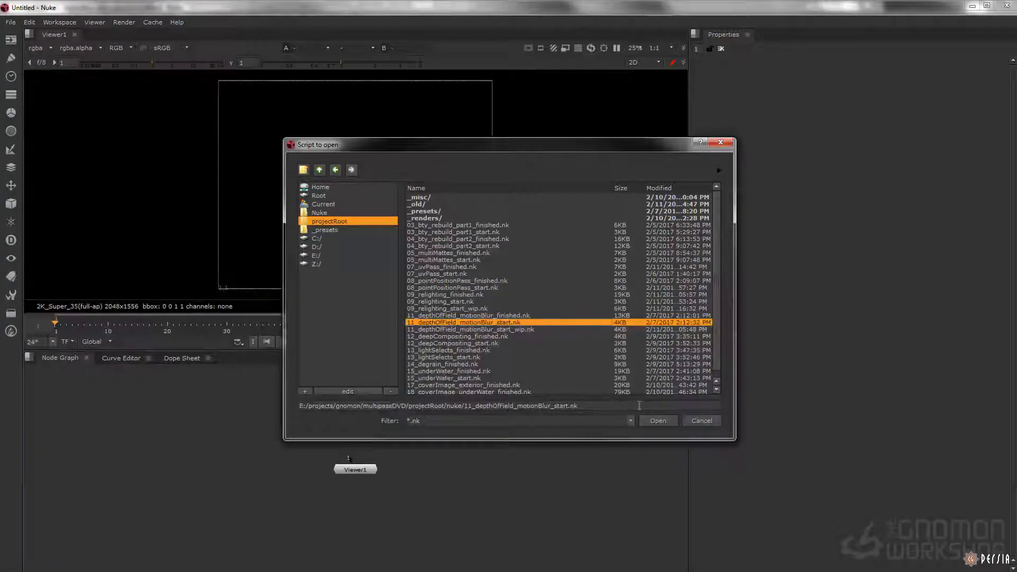
left_click(658, 421)
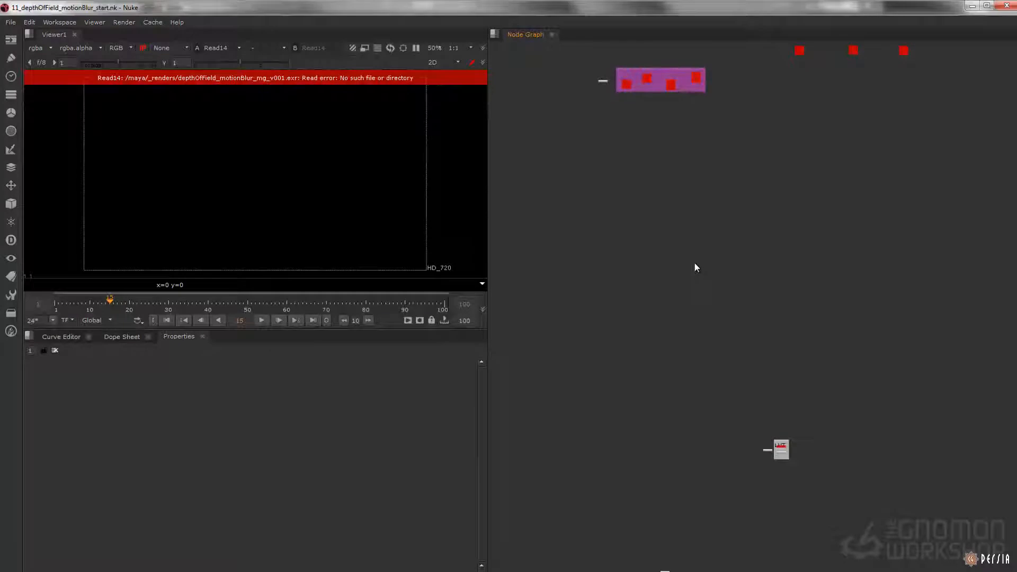
Step: Set the project directory to E:/projects/gnomon/multipassDVD/projectRoot in the project settings, based on the script's file path
key("s")
left_click_drag(367, 395, 88, 394)
key("ctrl+c")
left_click(90, 408)
key("ctrl+v")
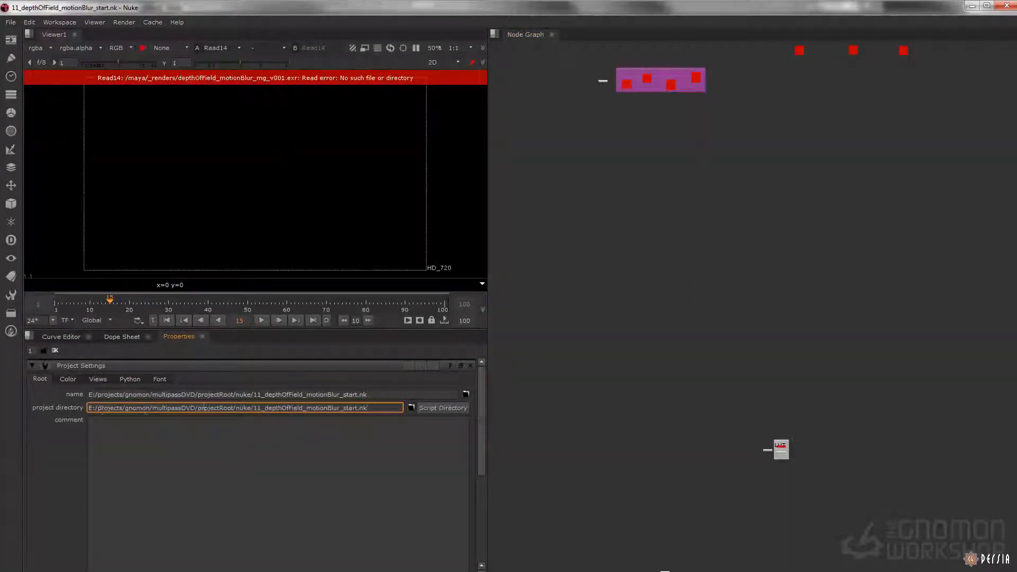
left_click_drag(236, 408, 542, 392)
key("BackSpace")
key("Return")
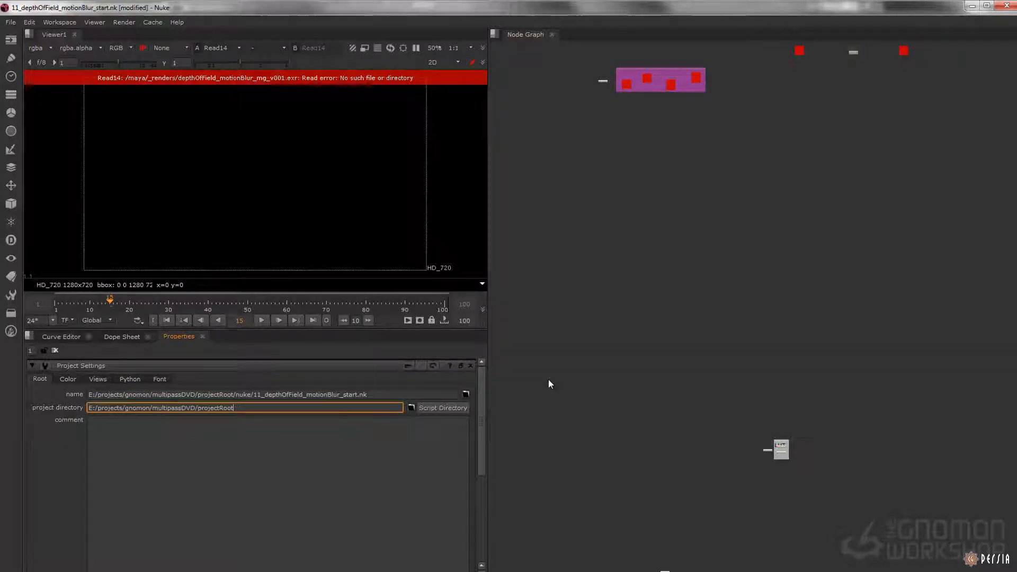
Step: Run Set Default Knobs from the Set_Default_Knobs2 node beside the purple backdrop
middle_click_drag(629, 146, 615, 228)
scroll(616, 163, "up", 5)
middle_click_drag(615, 162, 594, 188)
scroll(610, 180, "up", 4)
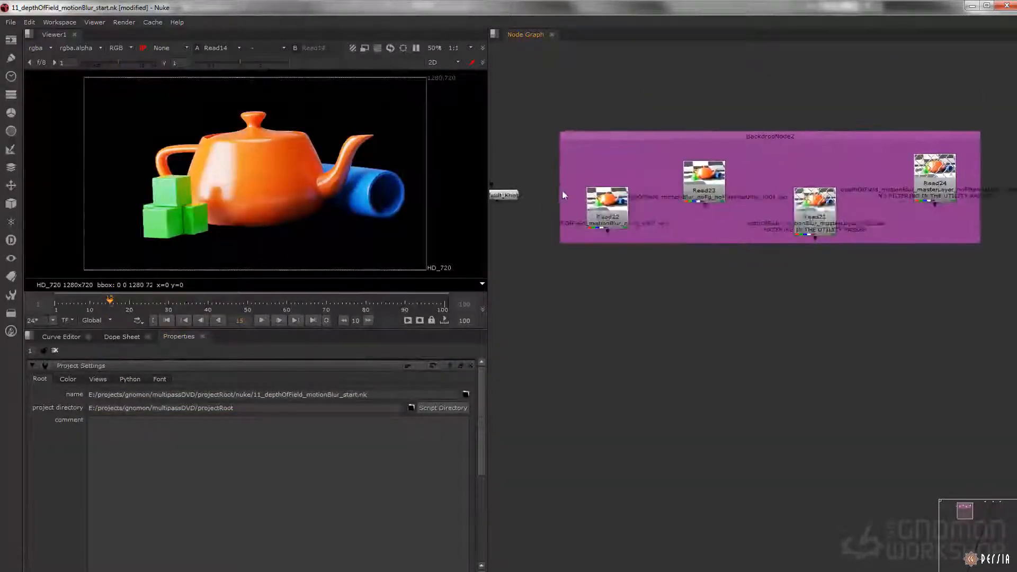
scroll(592, 190, "up", 2)
double_click(537, 204)
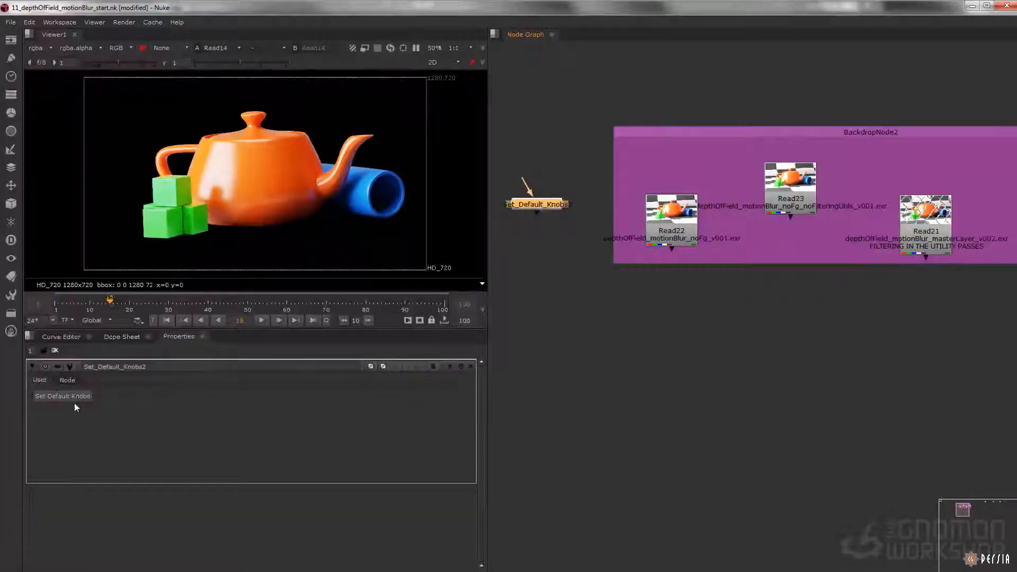
left_click(71, 399)
Step: Compare the Read22 noFg render with the Read23 noFg_noFilteringUtils render in the viewer
middle_click_drag(709, 291, 629, 302)
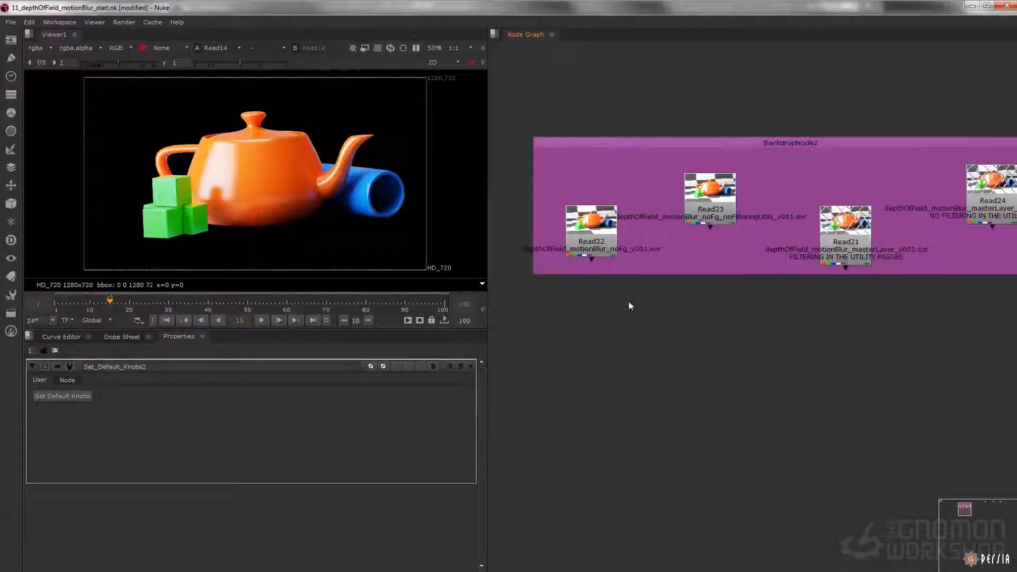
left_click(592, 225)
key("1")
left_click(706, 212)
key("1")
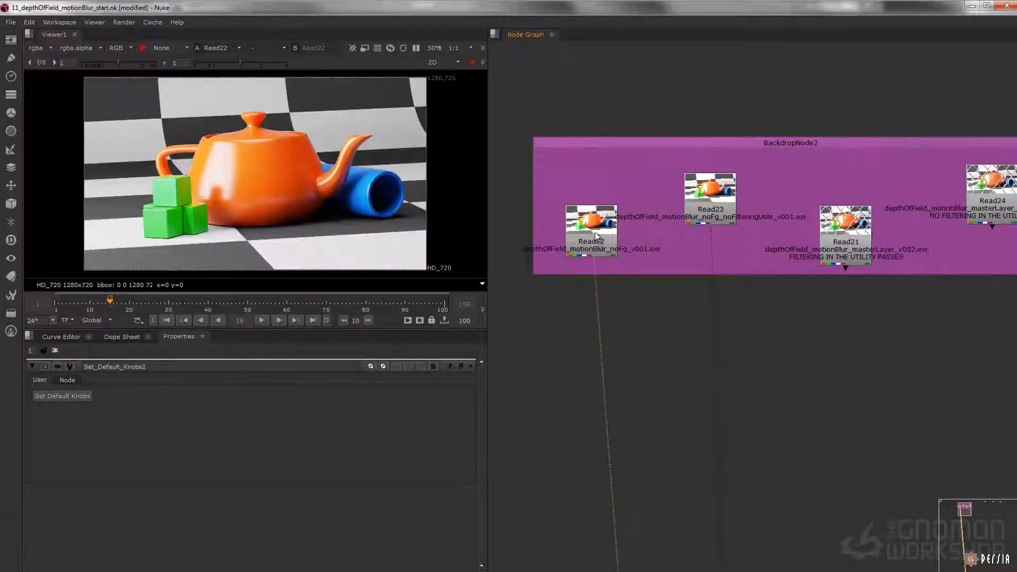
left_click_drag(593, 234, 593, 243)
key("1")
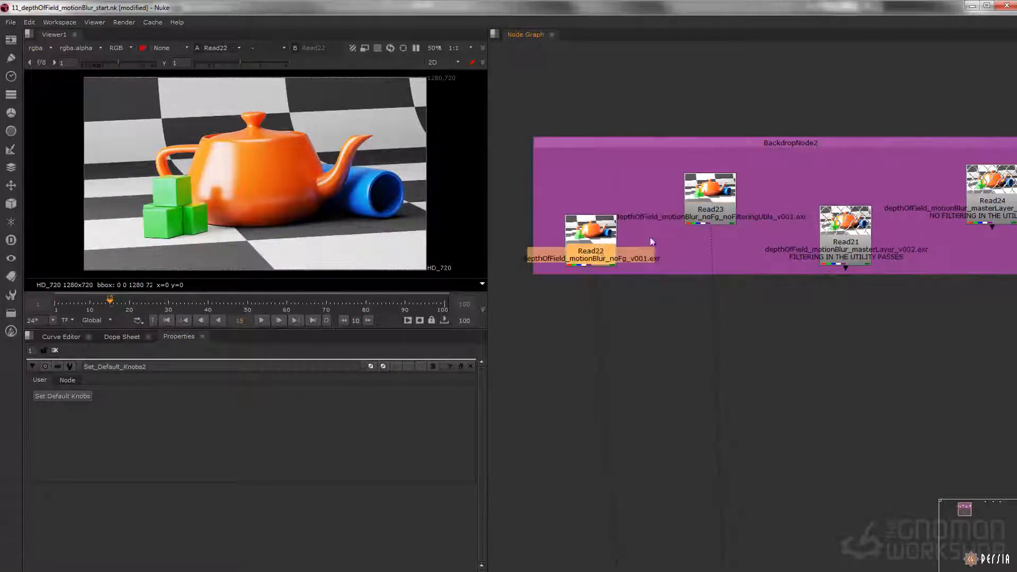
left_click(699, 221)
key("1")
left_click(721, 239)
scroll(721, 240, "up", 3)
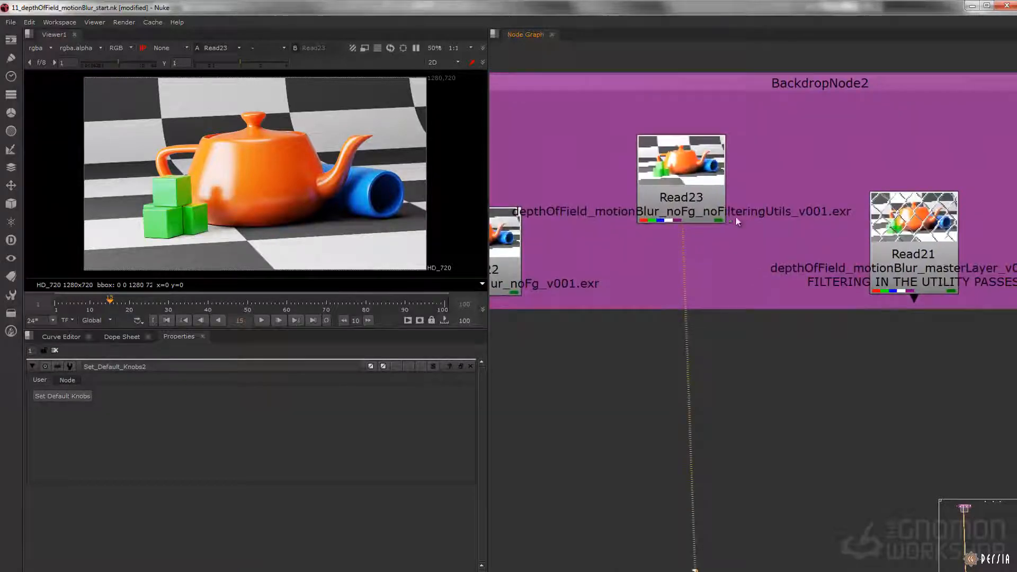
Step: View the fence renders Read21 and Read24, with and without filtering in the utility passes
middle_click_drag(932, 249, 701, 240)
left_click_drag(692, 243, 692, 247)
key("1")
left_click(537, 204)
middle_click_drag(880, 240, 749, 252)
left_click(810, 204)
key("1")
left_click(871, 207)
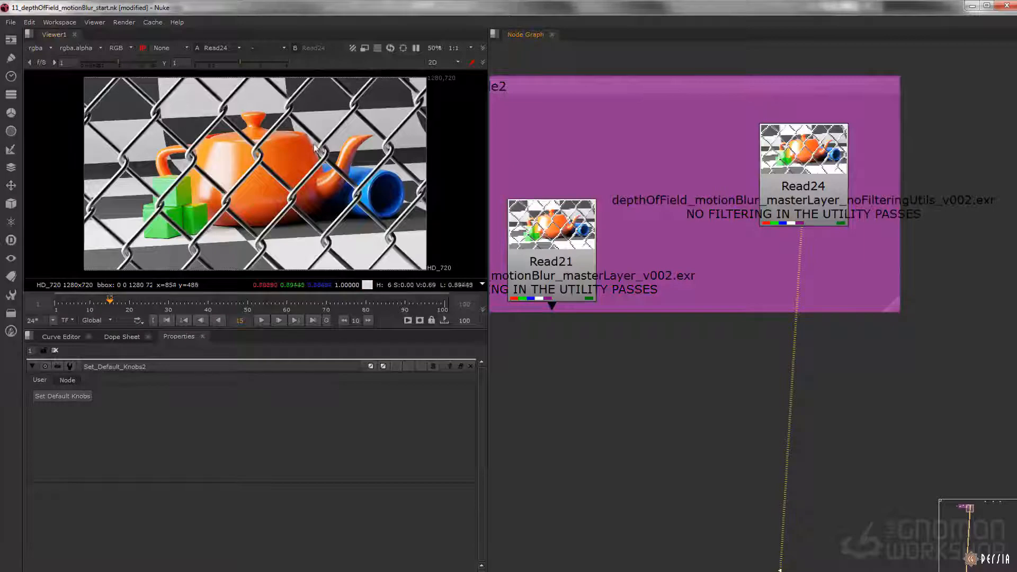
Step: Examine the teapot rim of Read24 up close in the _uv layer
scroll(312, 143, "up", 10)
middle_click_drag(308, 169, 338, 174)
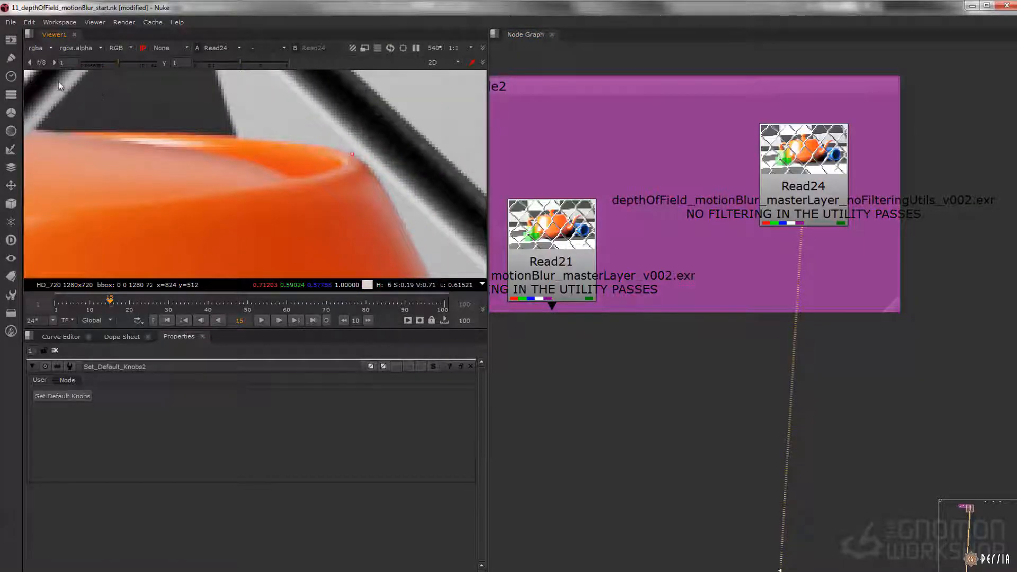
left_click(48, 51)
left_click(61, 186)
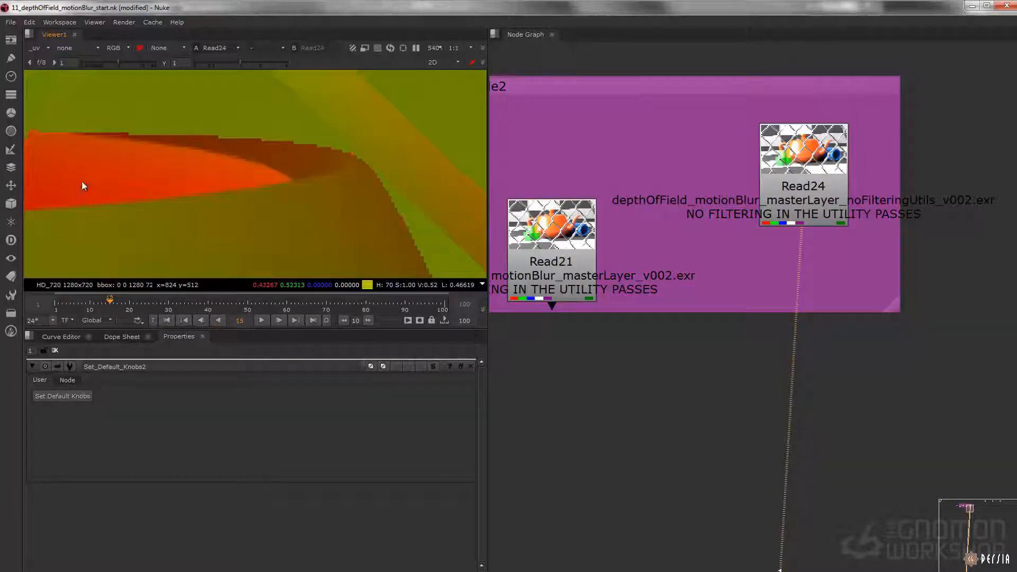
scroll(360, 140, "up", 3)
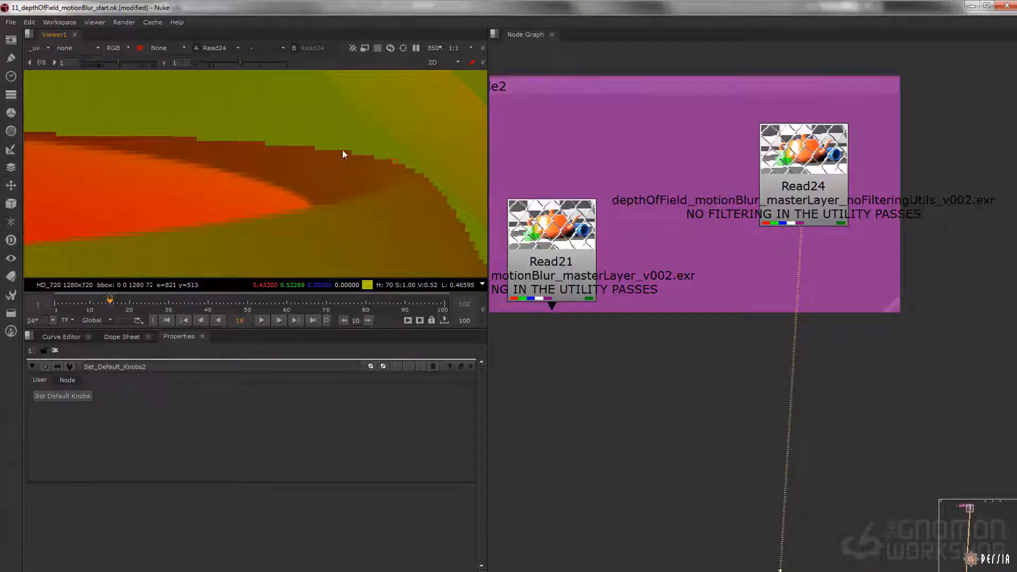
Step: Switch the viewer back to the rgba layer and sample pixels across the teapot's edge
left_click(49, 48)
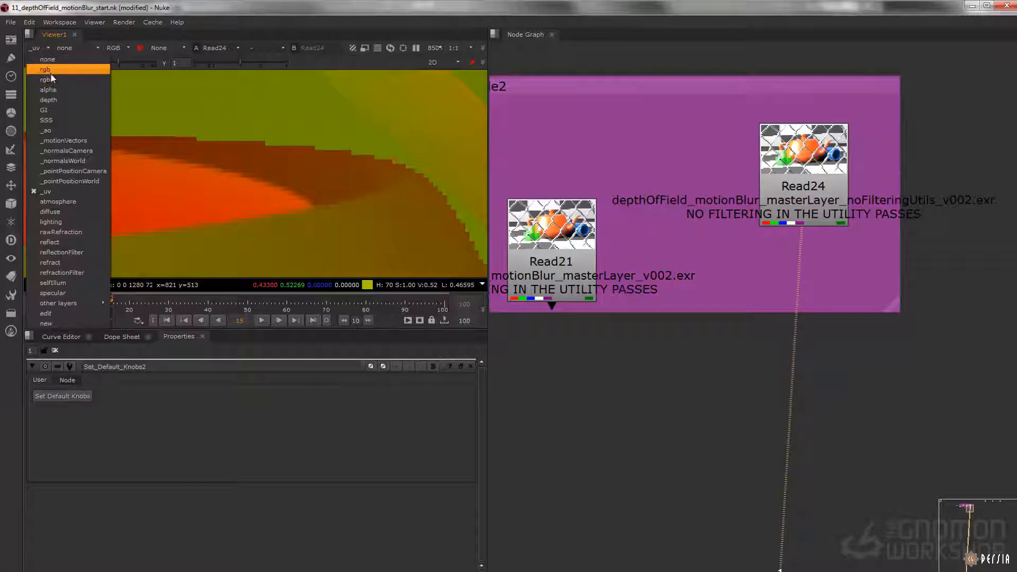
left_click(51, 78)
scroll(318, 158, "up", 3)
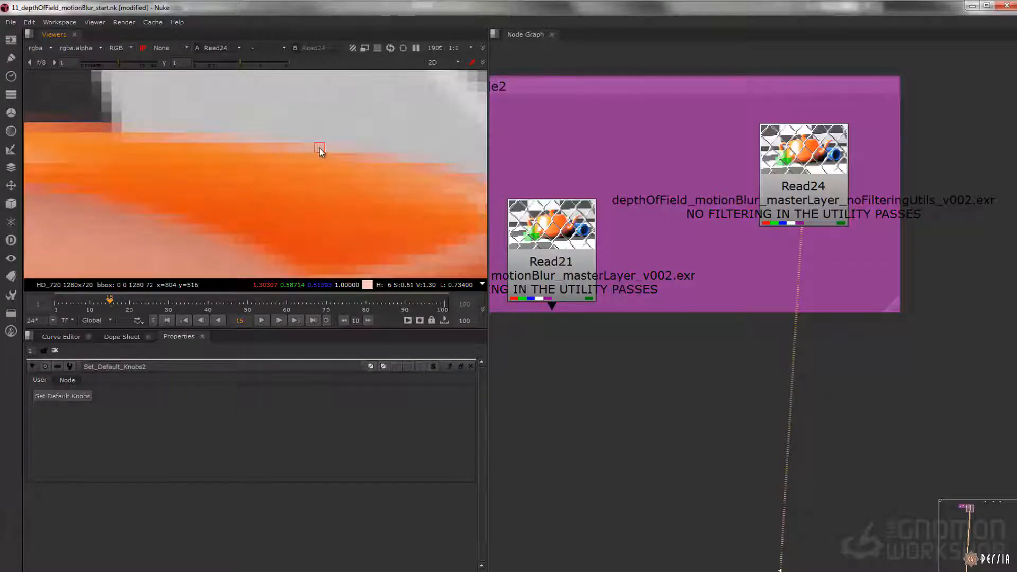
scroll(319, 152, "up", 2)
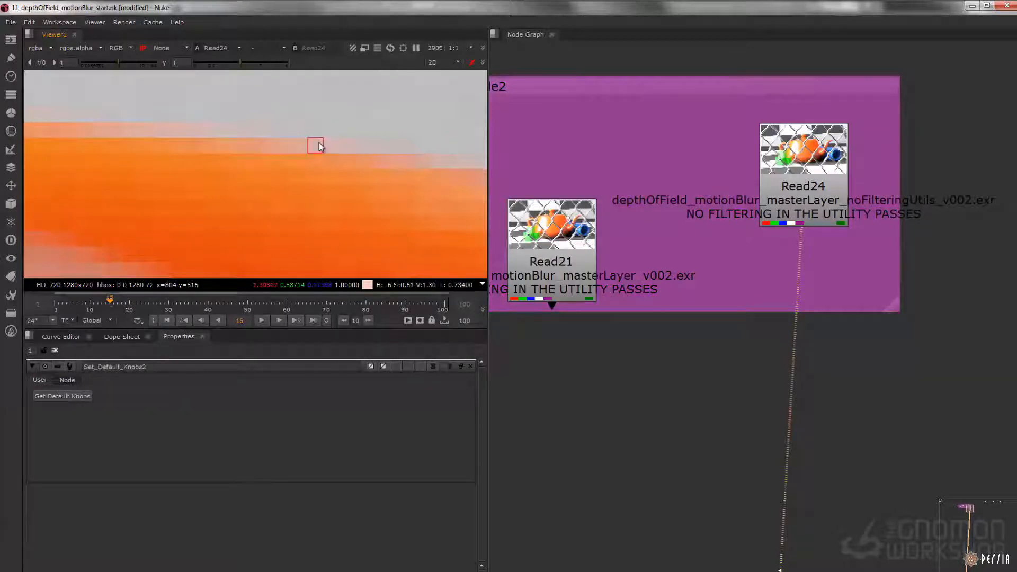
scroll(317, 166, "down", 1)
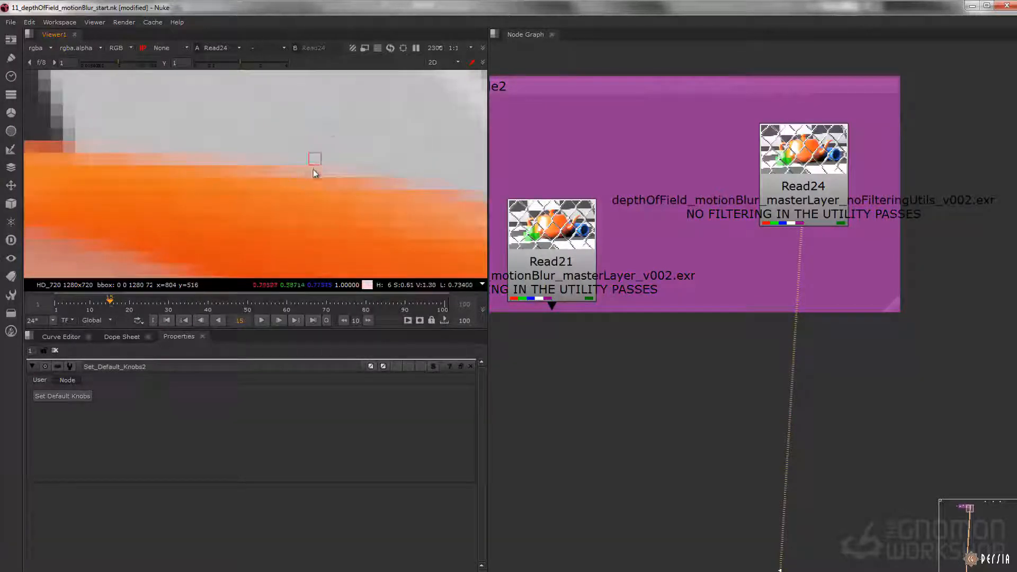
left_click(312, 191, "ctrl")
left_click(314, 155, "ctrl")
left_click(315, 169, "ctrl")
Step: Show the _uv layer again and sample the same edge pixels to examine their unfiltered values
left_click(49, 46)
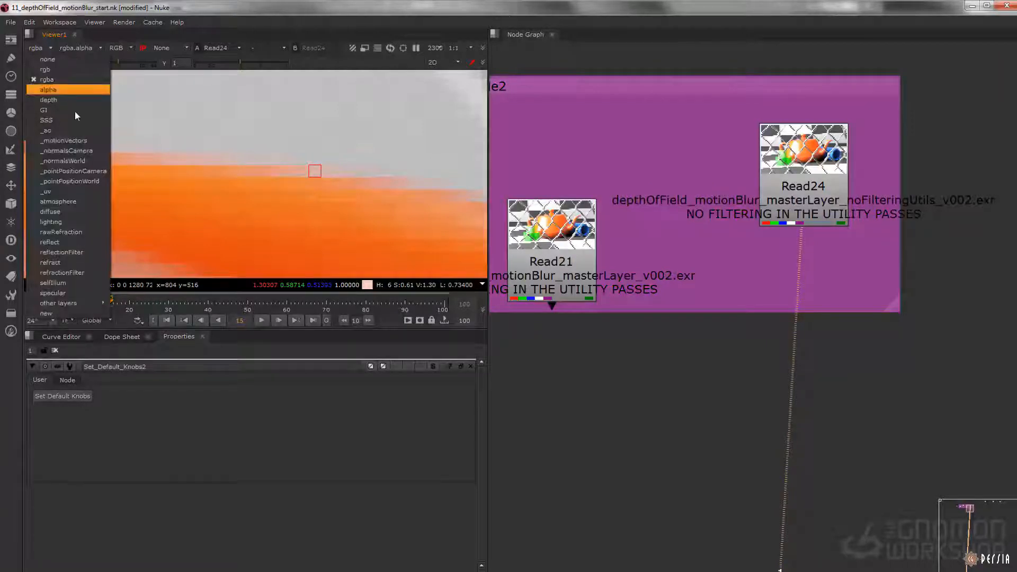
left_click(75, 192)
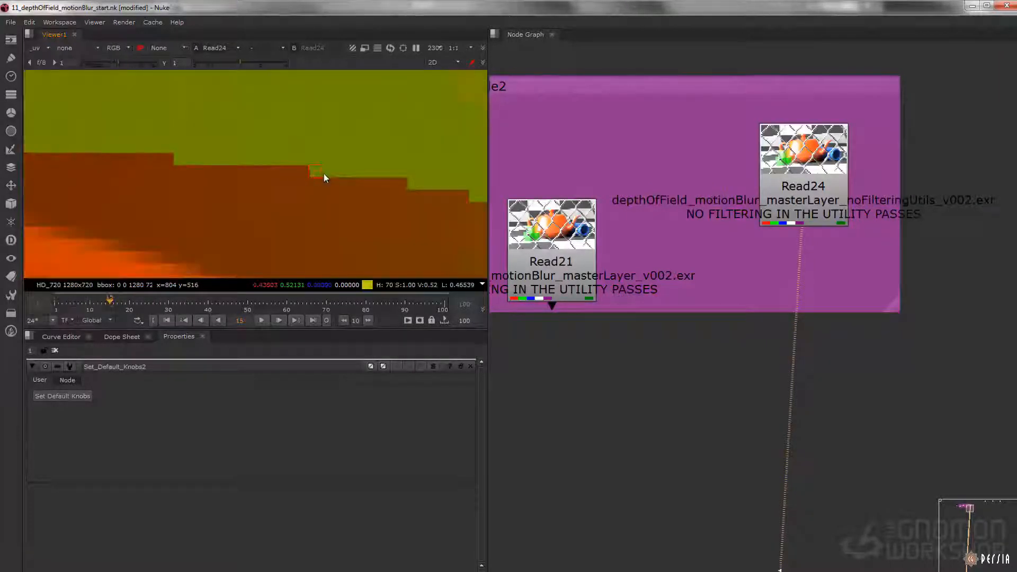
mouse_move(316, 170)
left_mouse_down("ctrl+shift")
mouse_move(179, 171)
mouse_move(305, 171)
left_mouse_up("ctrl+shift")
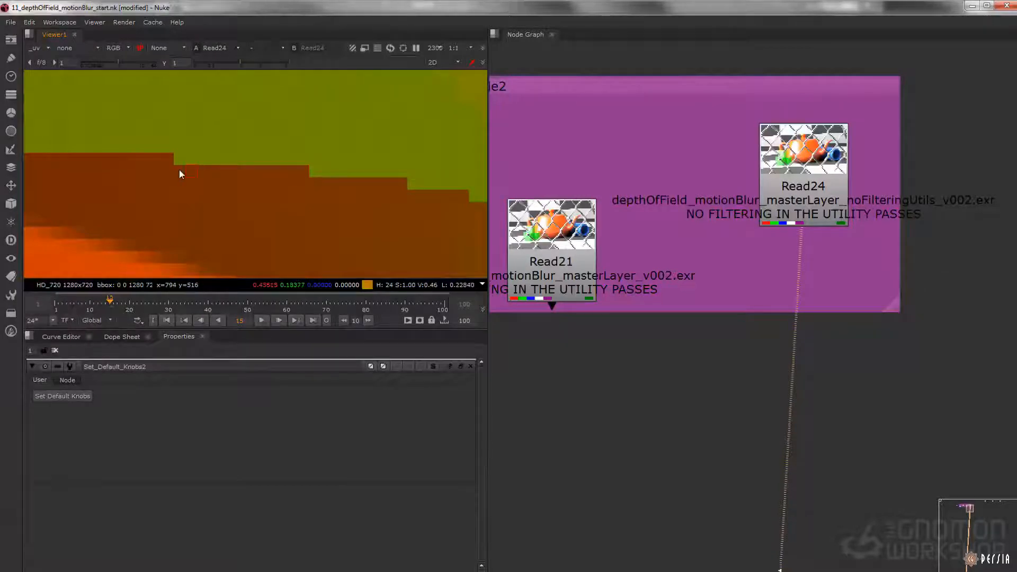
left_click(314, 171, "ctrl")
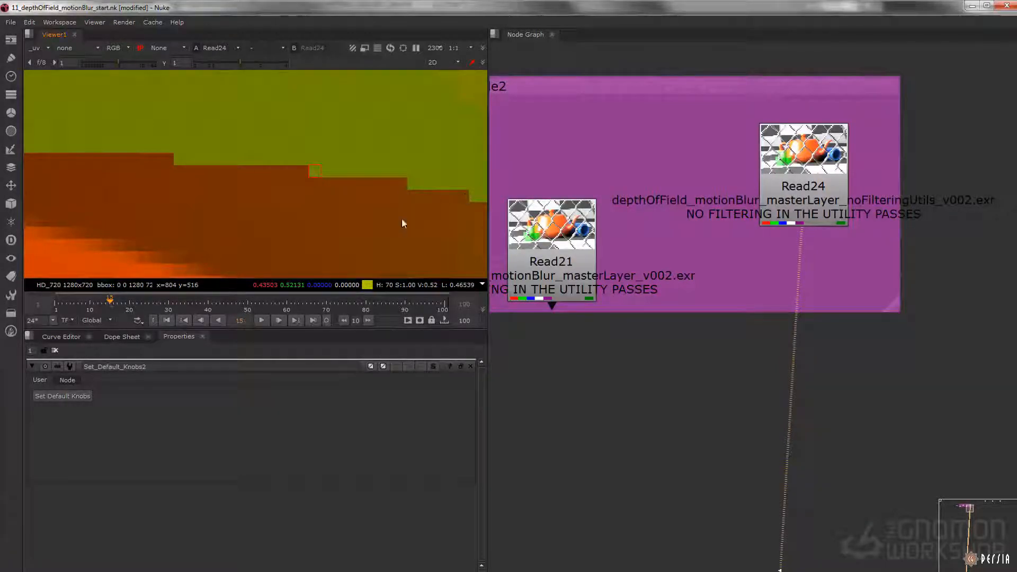
right_click(318, 177, "ctrl")
left_click(315, 175, "ctrl")
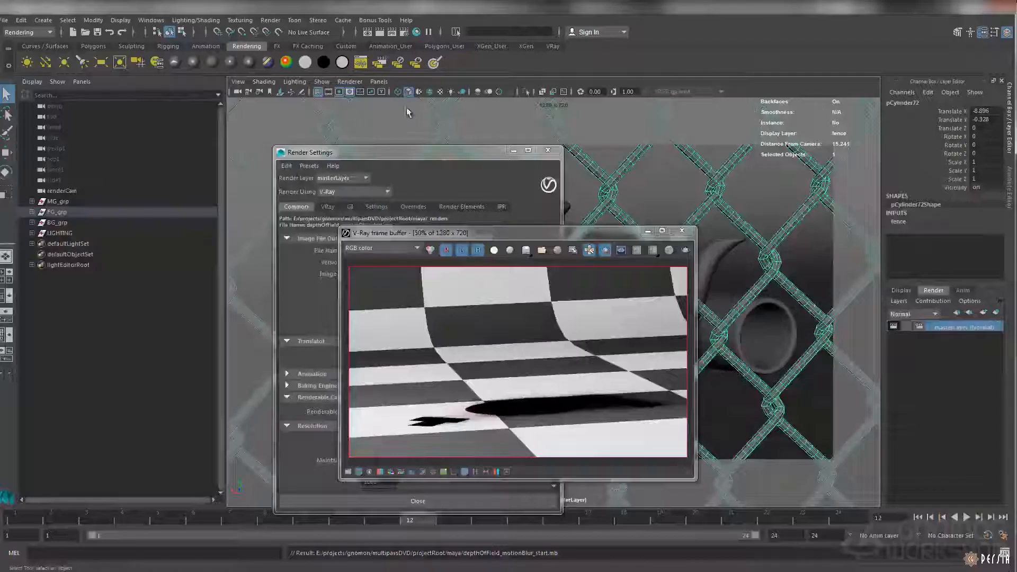
Step: In Maya, inspect the Extra VRay Attributes of the _normalsWorld render element, comparing with the render in Nuke
left_click(405, 34)
left_click(459, 207)
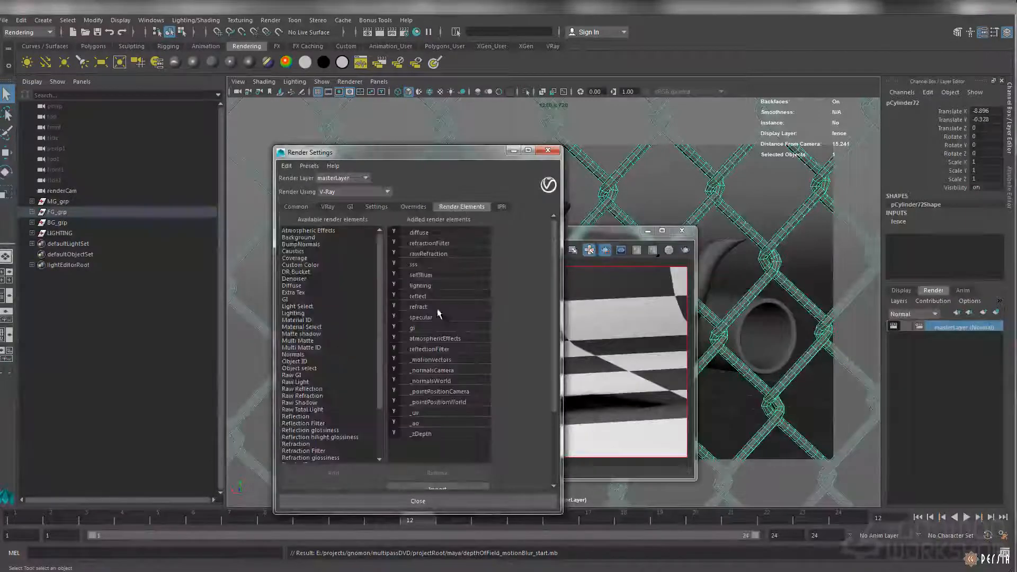
left_click(440, 381)
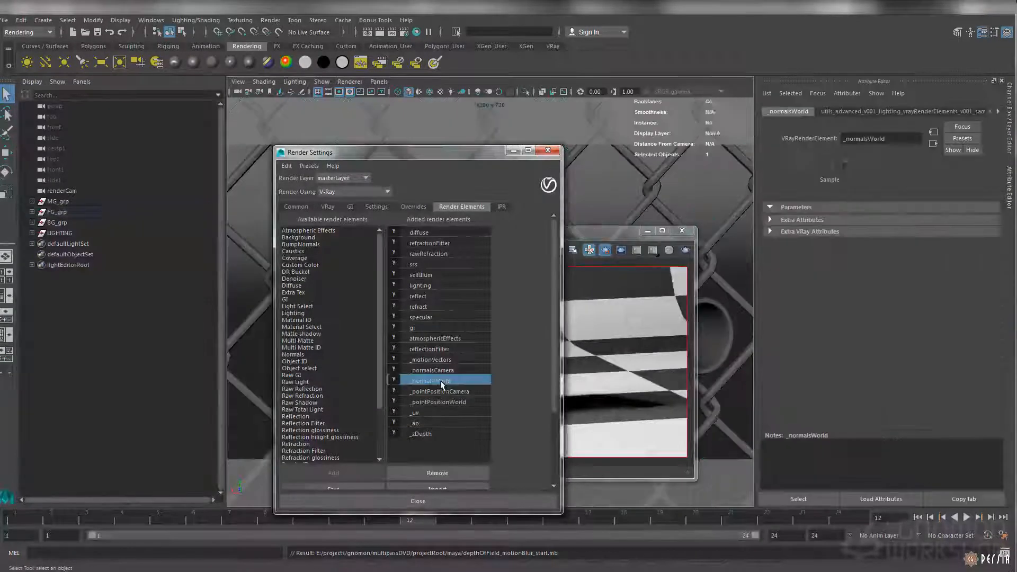
left_click(792, 233)
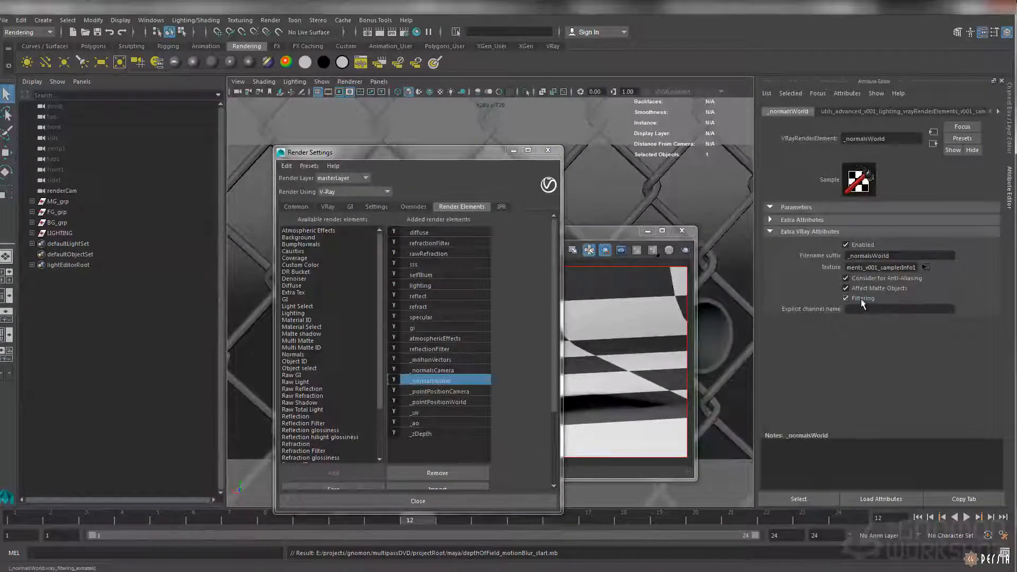
key("alt+Tab")
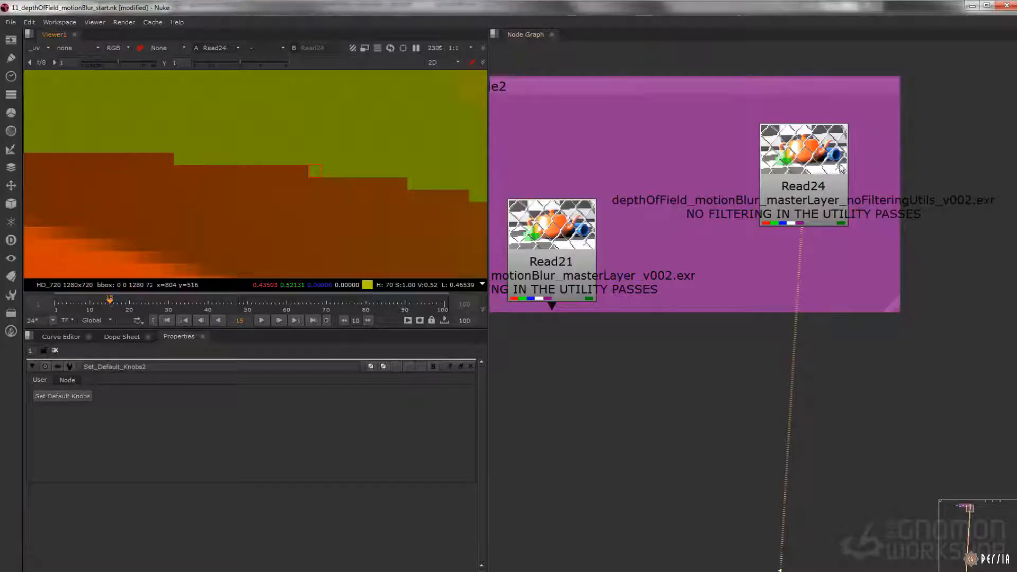
key("alt+Tab")
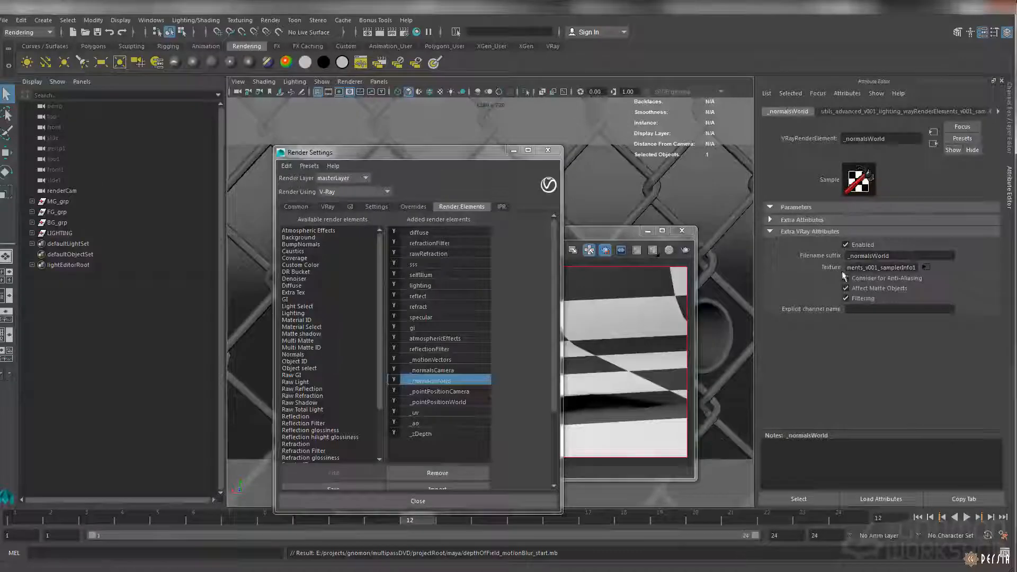
Step: Turn off Filtering for the _pointPositionCamera render element and review the Filtering option of _normalsWorld
left_click(436, 392)
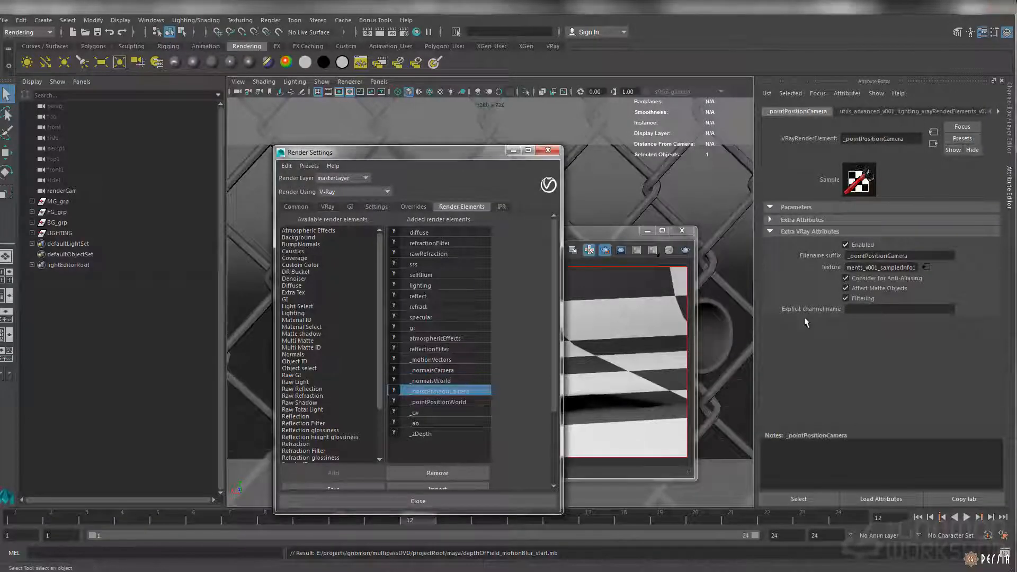
left_click(859, 299)
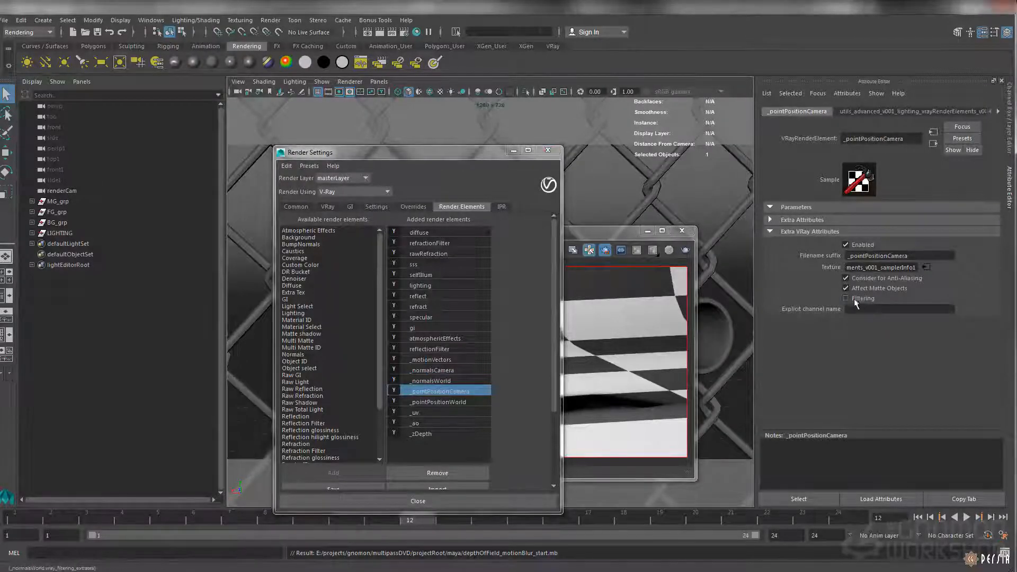
left_click(462, 382)
left_click(854, 300)
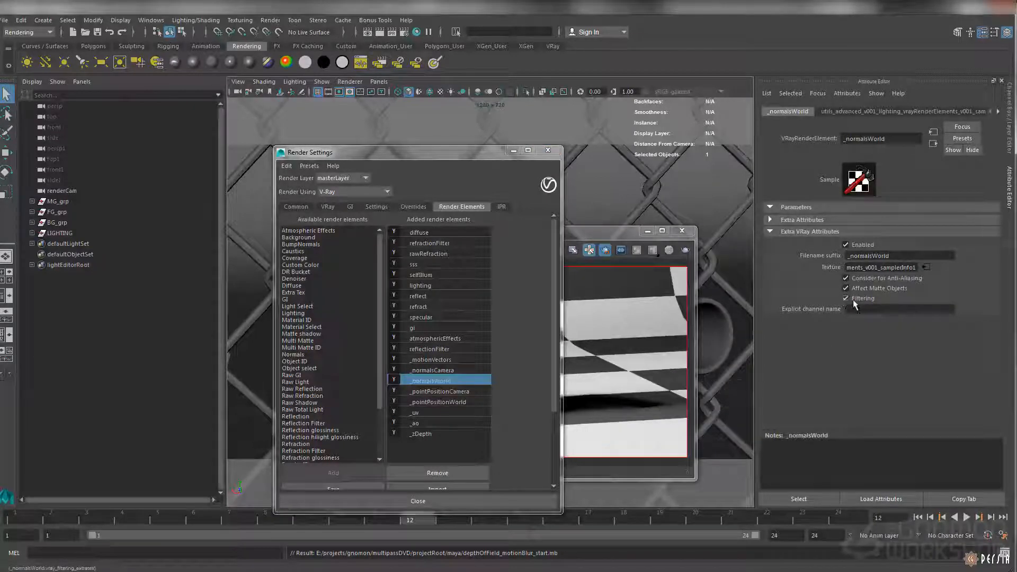
Step: Switch back to Nuke and show the Read23 noFilteringUtils render in the viewer
key("alt+Tab")
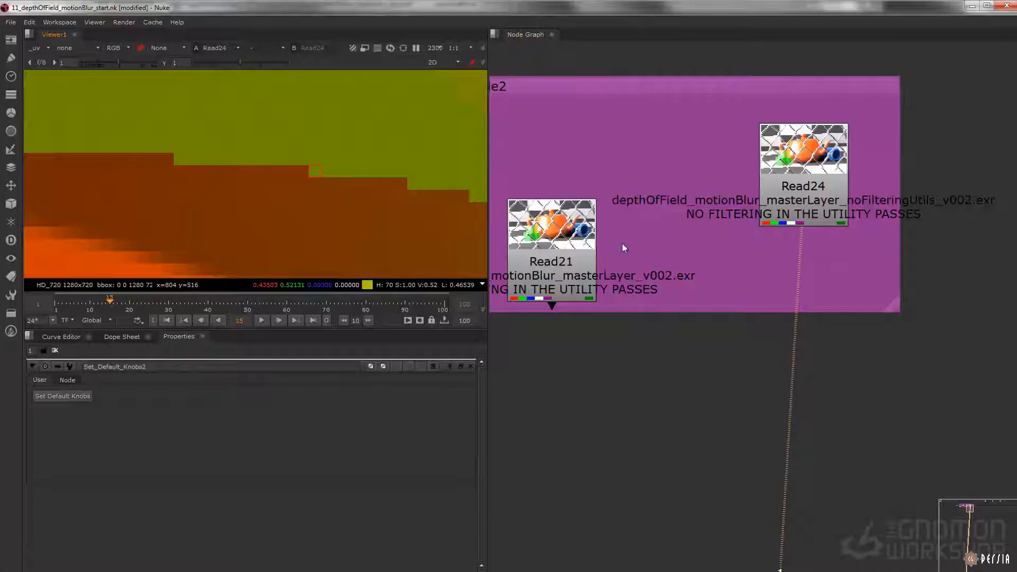
scroll(656, 292, "down", 5)
middle_click_drag(657, 306, 763, 306)
scroll(592, 305, "up", 4)
middle_click_drag(592, 309, 733, 310)
key("2")
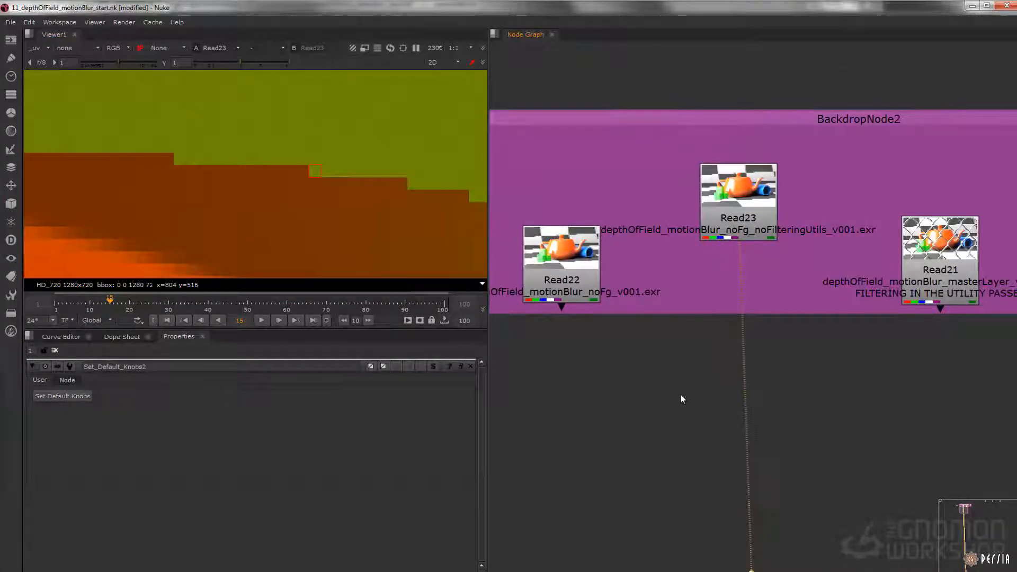
Step: Add a Shuffle node fed by Read23 and set its first input layer to _uv
middle_click_drag(688, 438, 663, 379)
key("Tab")
type("Shuffle")
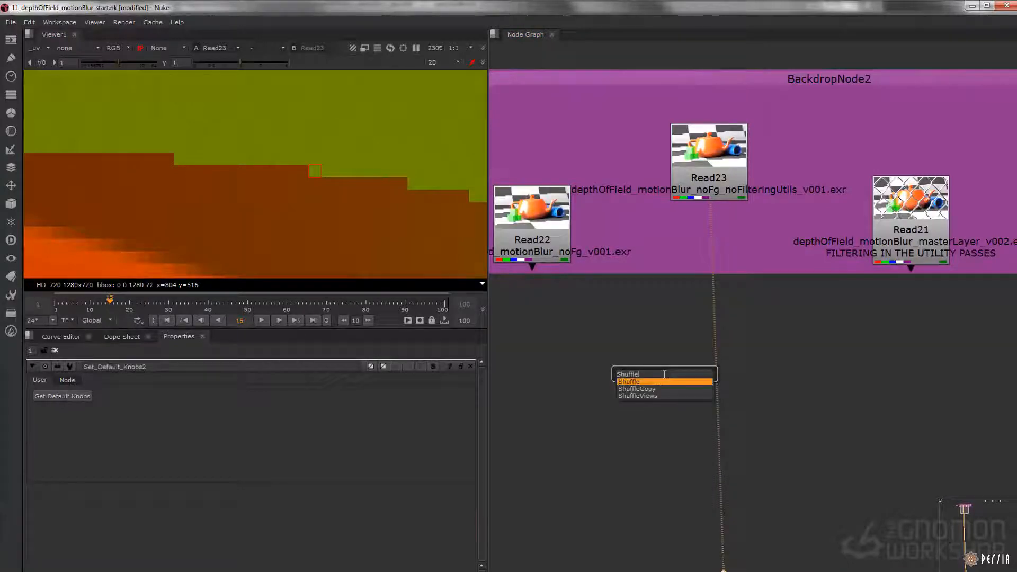
key("Return")
left_click_drag(664, 374, 708, 378)
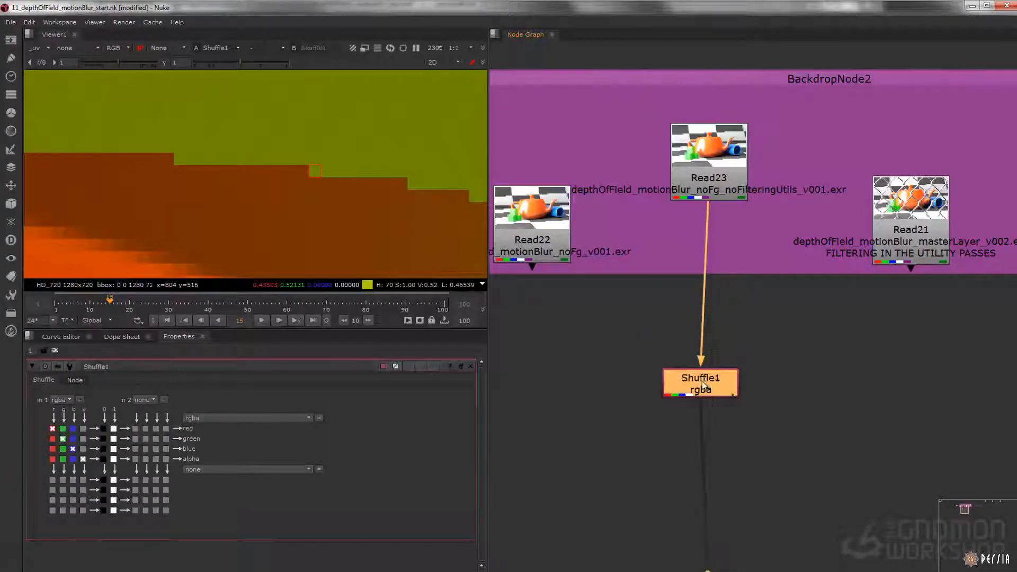
left_click(61, 400)
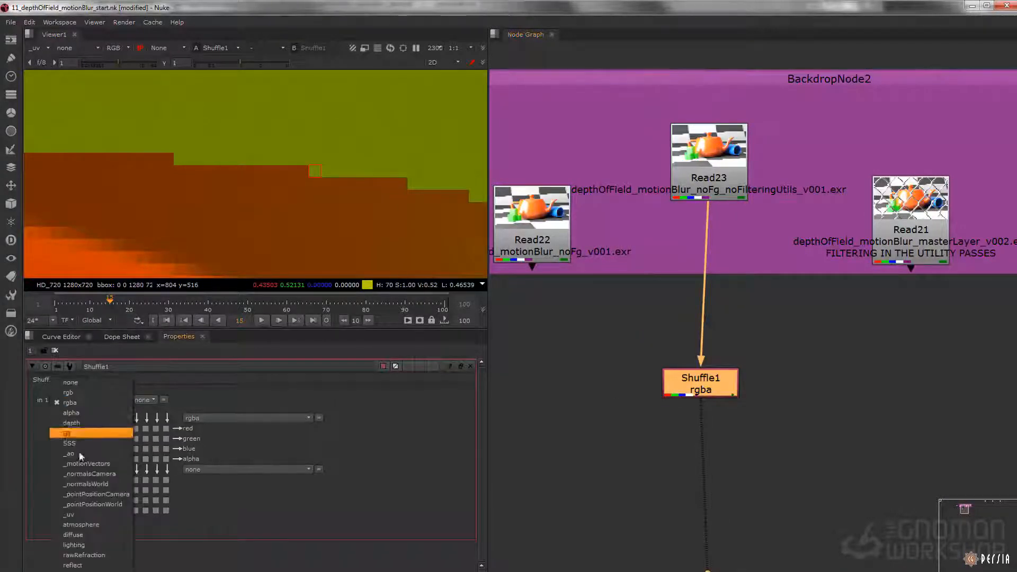
left_click(89, 516)
Step: Add a CheckerBoard and an STMap node, connecting the CheckerBoard to src and Shuffle1 to stmap
middle_click_drag(609, 399, 637, 387)
key("Tab")
type("check")
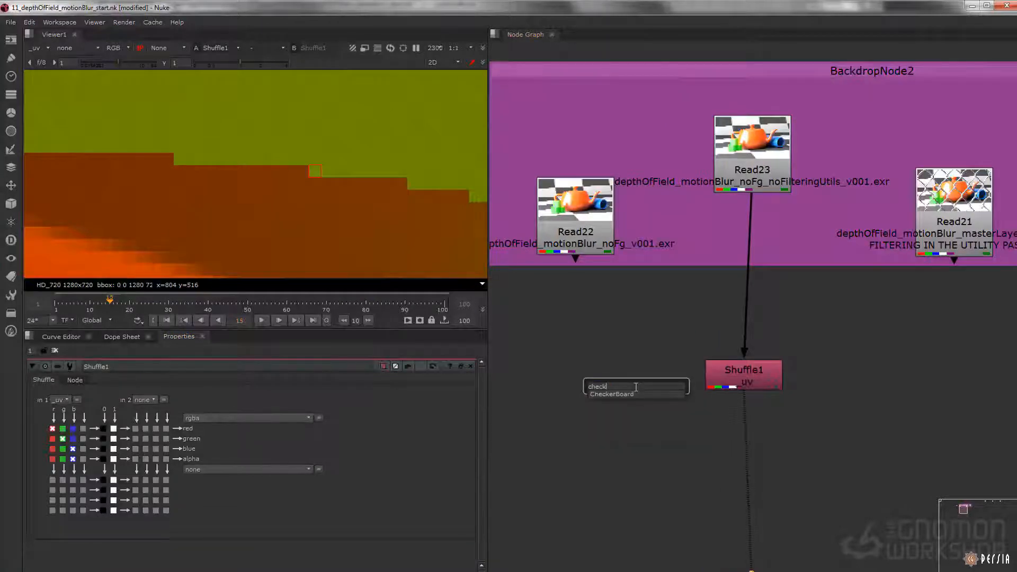
key("Return")
key("Tab")
type("STMap")
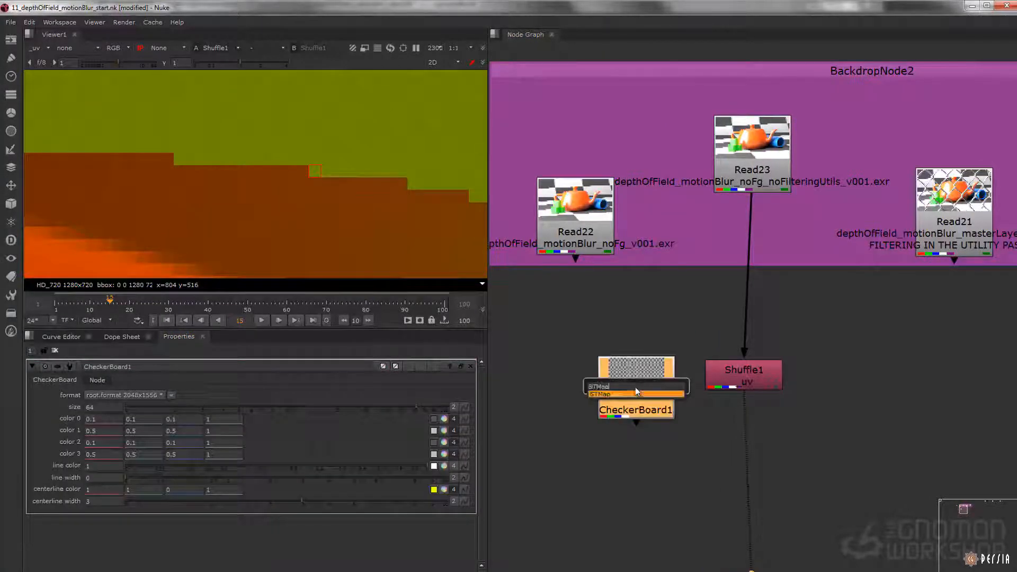
key("Return")
left_click_drag(647, 439, 735, 398)
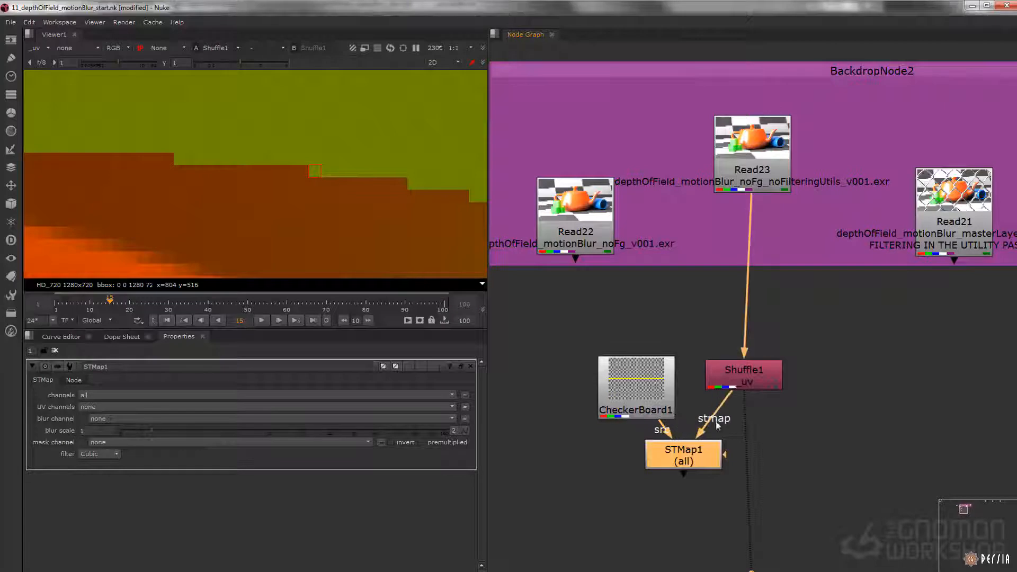
Step: View STMap1 with its UV channels set to rgba, and show the rgba layer of the whole frame
left_click_drag(685, 454, 687, 460)
key("1")
left_click(103, 412)
left_click(108, 438)
left_click(40, 48)
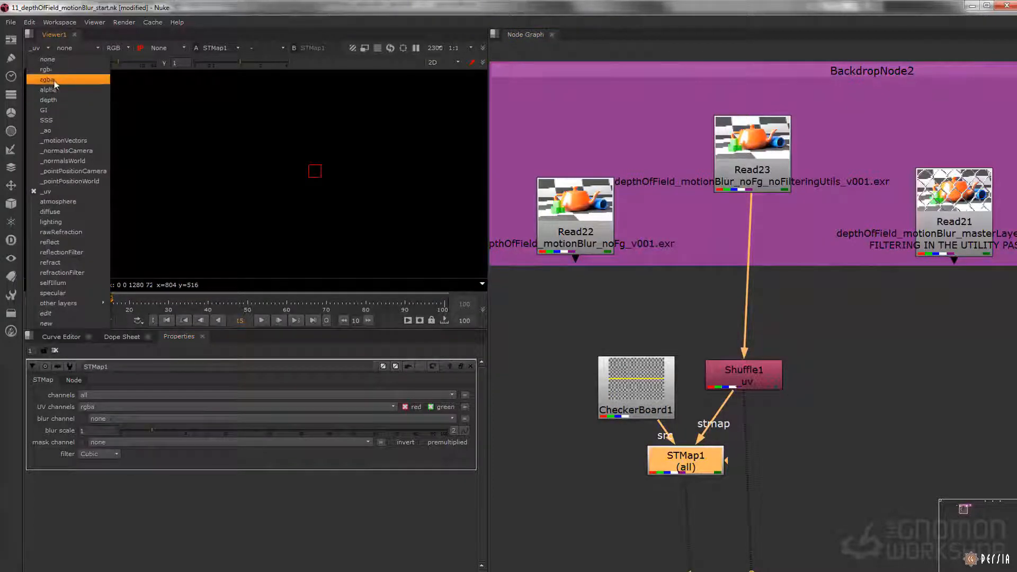
left_click(52, 81)
key("f")
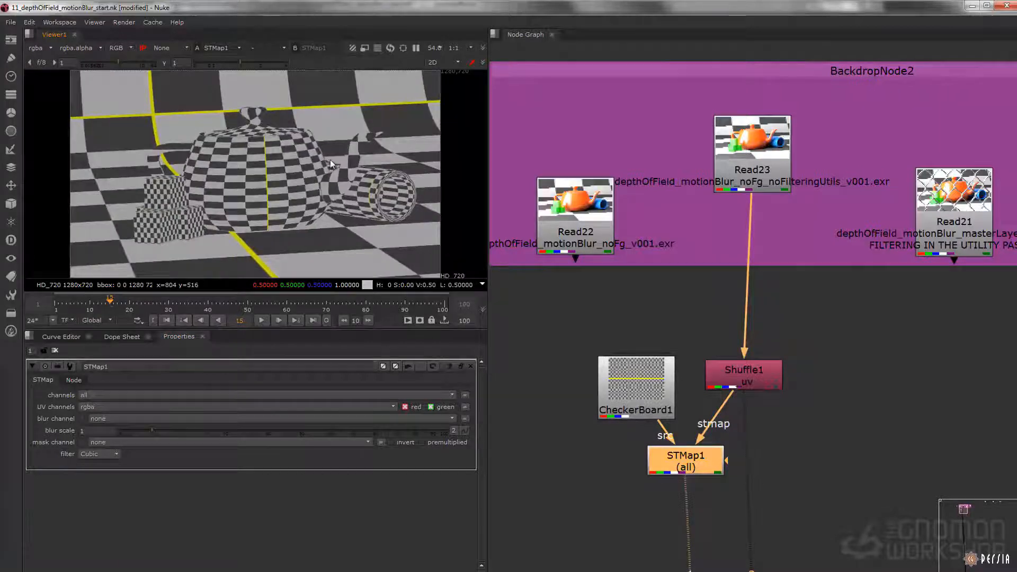
Step: Feed Shuffle1 from Read22 instead of Read23 and compare the Read22, Shuffle1 and STMap1 outputs along the blue object's edge
scroll(329, 160, "up", 5)
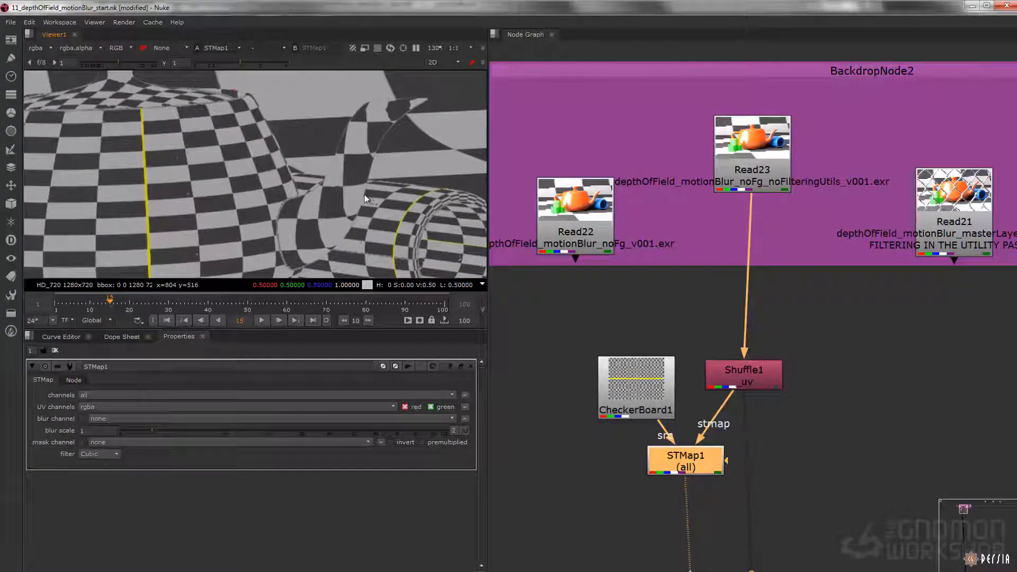
scroll(366, 198, "up", 10)
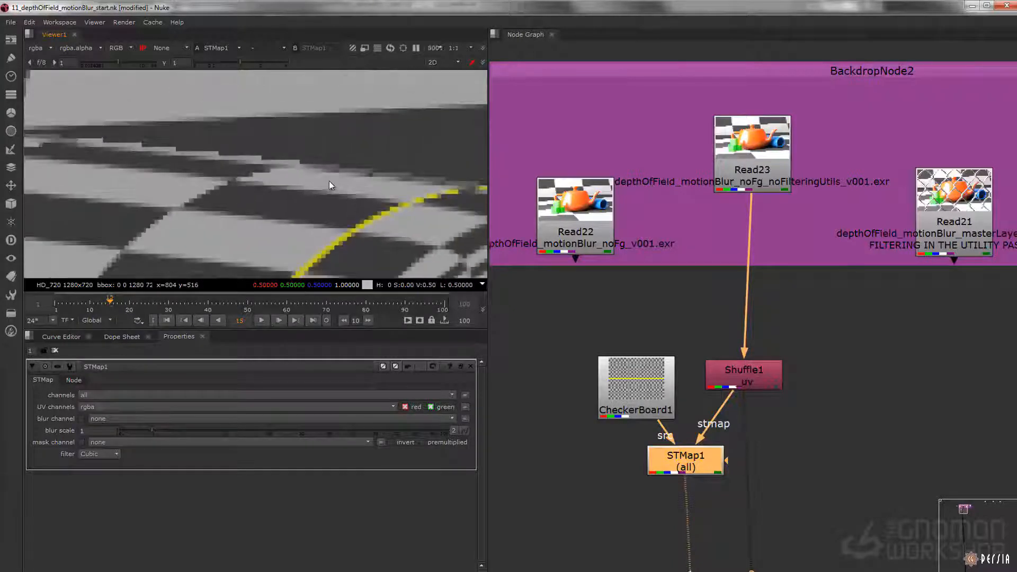
scroll(383, 195, "down", 2)
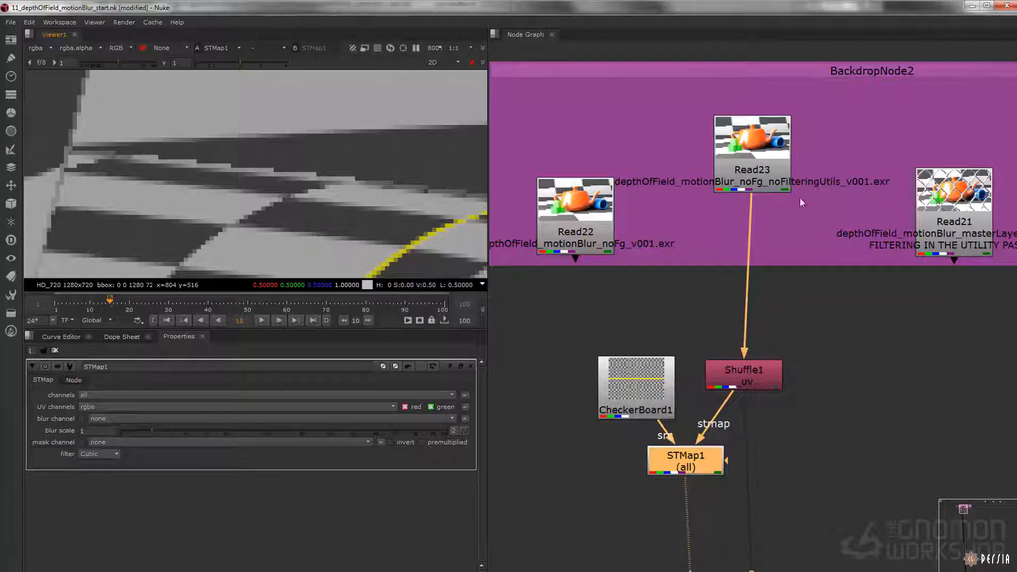
left_click_drag(748, 199, 569, 213)
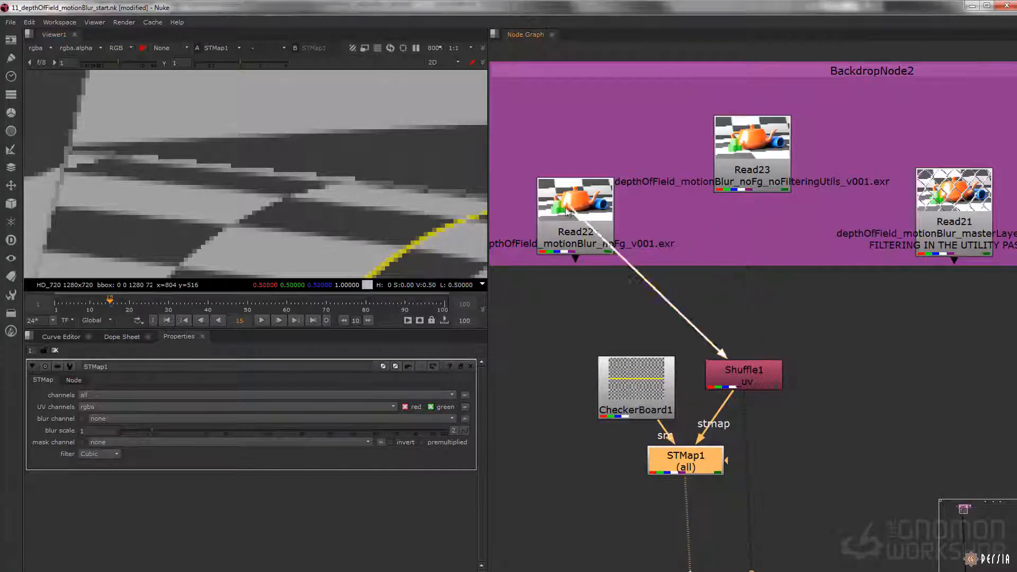
left_click(590, 227)
key("1")
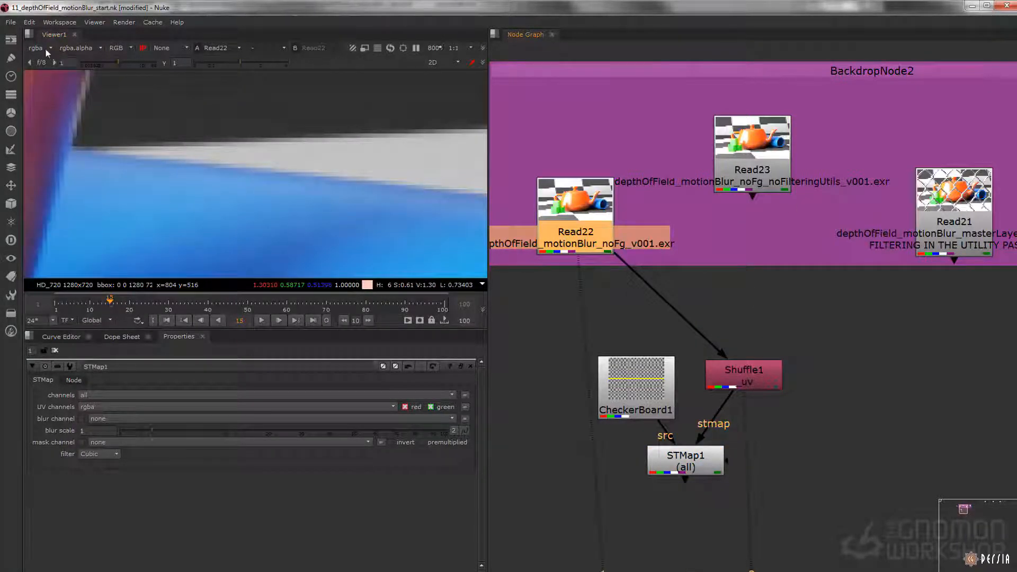
left_click(37, 48)
left_click(743, 379)
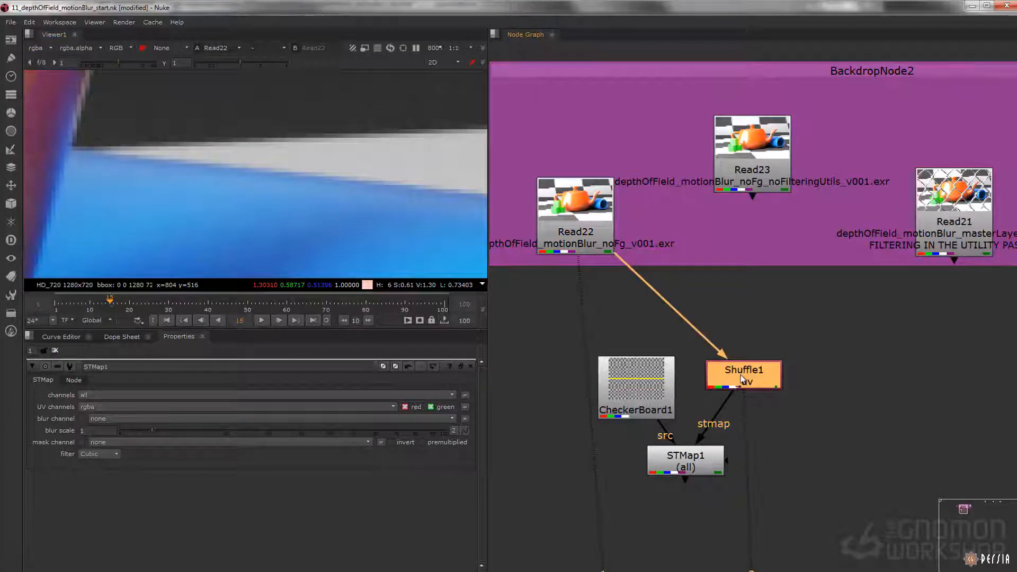
key("1")
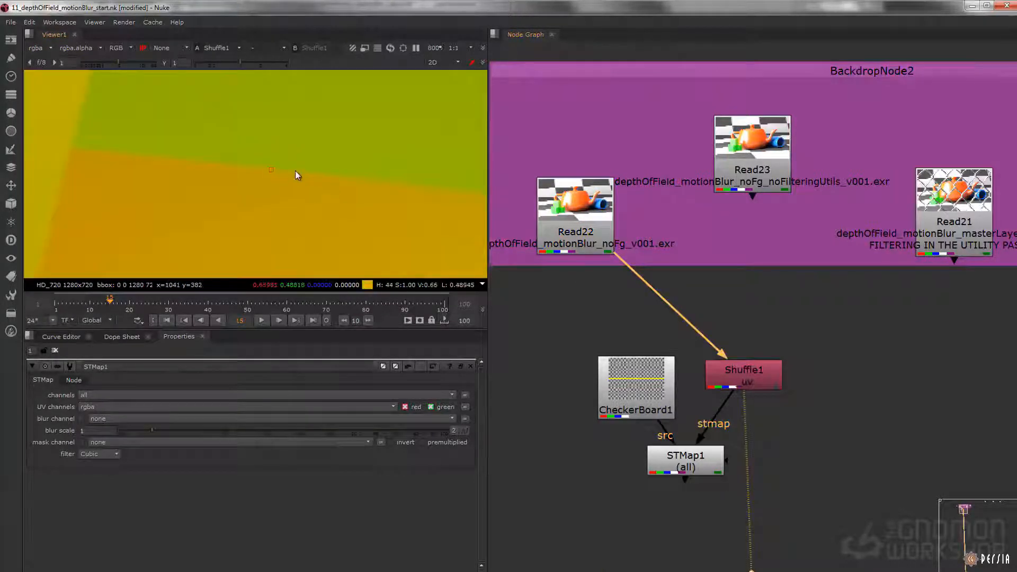
key("1")
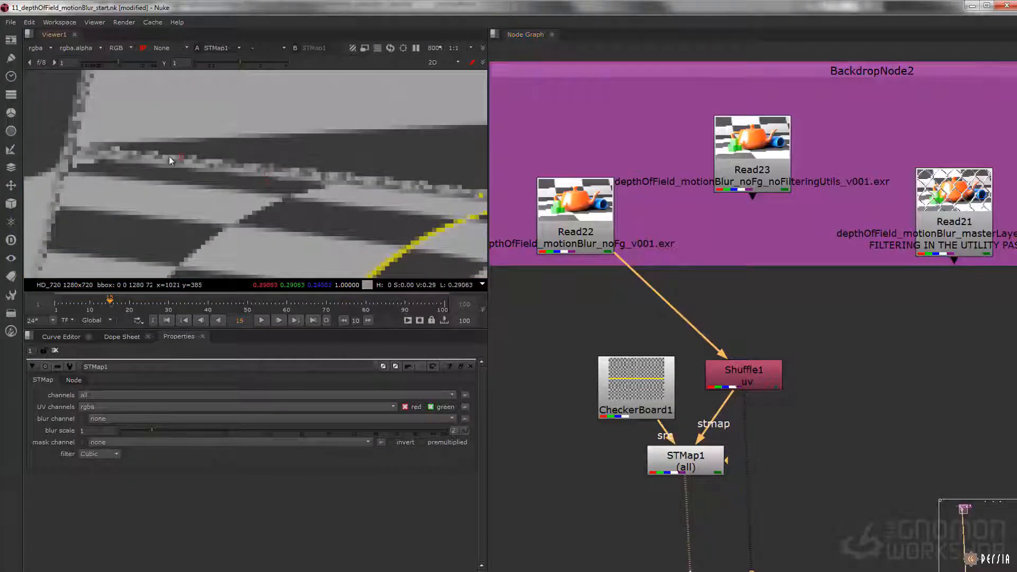
Step: Sample pixels along the blue object's edge in the STMap1 result driven by the filtered UVs
left_click(344, 174, "ctrl")
left_click(371, 161, "ctrl")
mouse_move(351, 180)
left_mouse_down("ctrl")
mouse_move(349, 191)
mouse_move(365, 162)
mouse_move(356, 199)
mouse_move(378, 186)
mouse_move(287, 170)
left_mouse_up("ctrl")
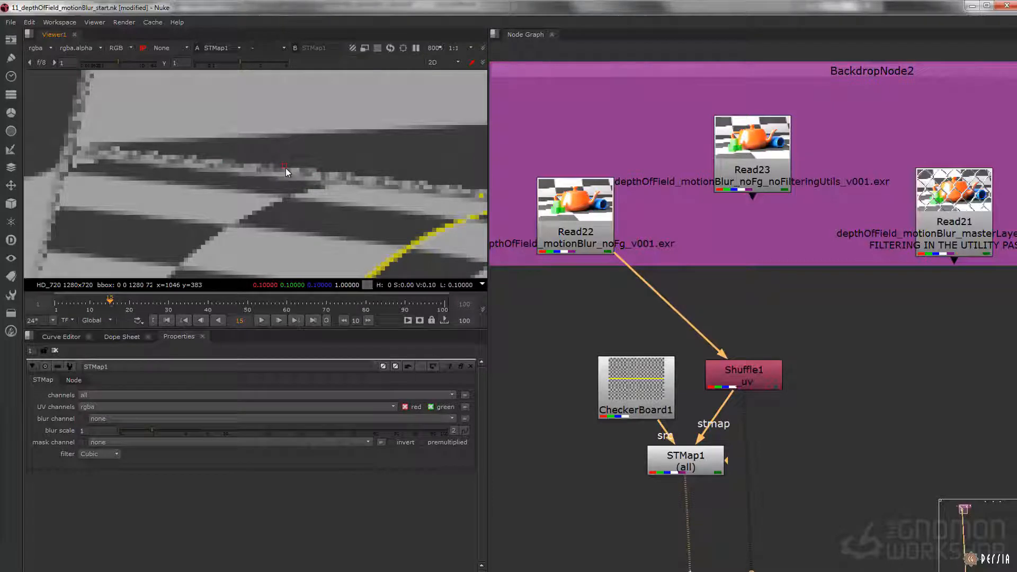
Step: Reconnect Shuffle1 to Read23 and sample the blue object's edge pixels in the STMap1 result
left_click_drag(623, 264, 756, 183)
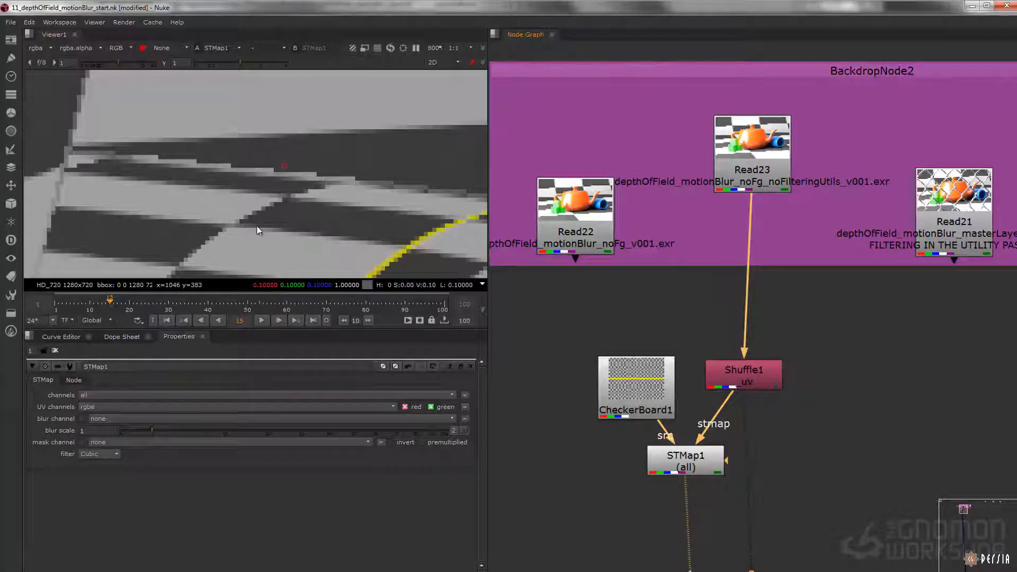
scroll(271, 184, "up", 2)
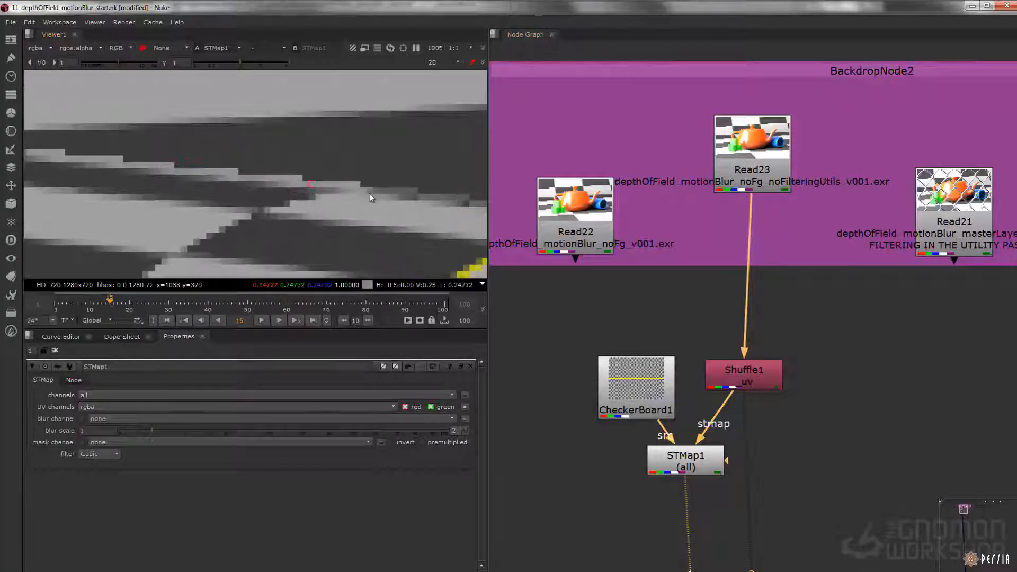
left_click(190, 165, "ctrl")
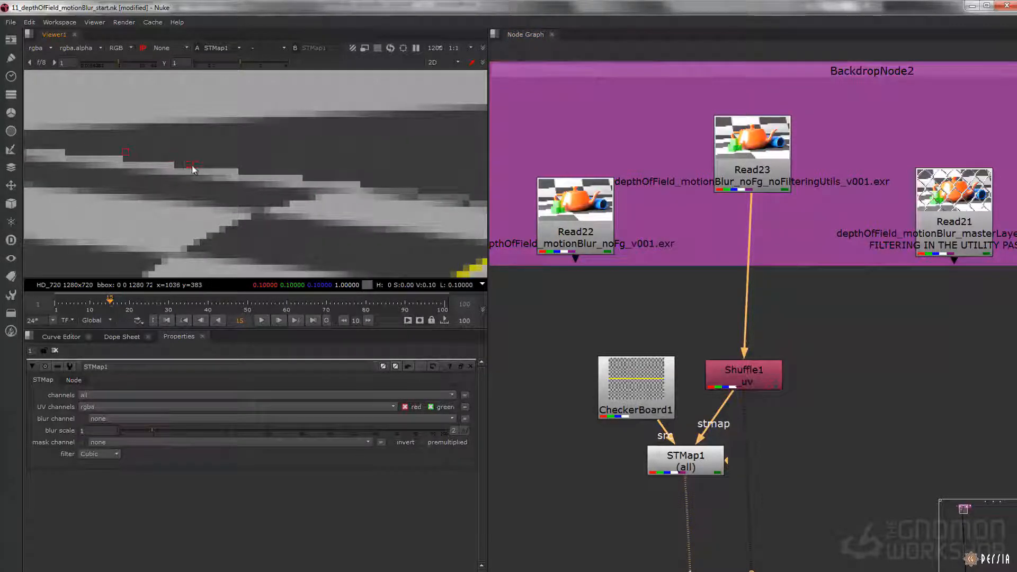
Step: Show the Read23 beauty render, sample the blue object's antialiased edge, and return the viewer to STMap1
left_click_drag(680, 462, 686, 483)
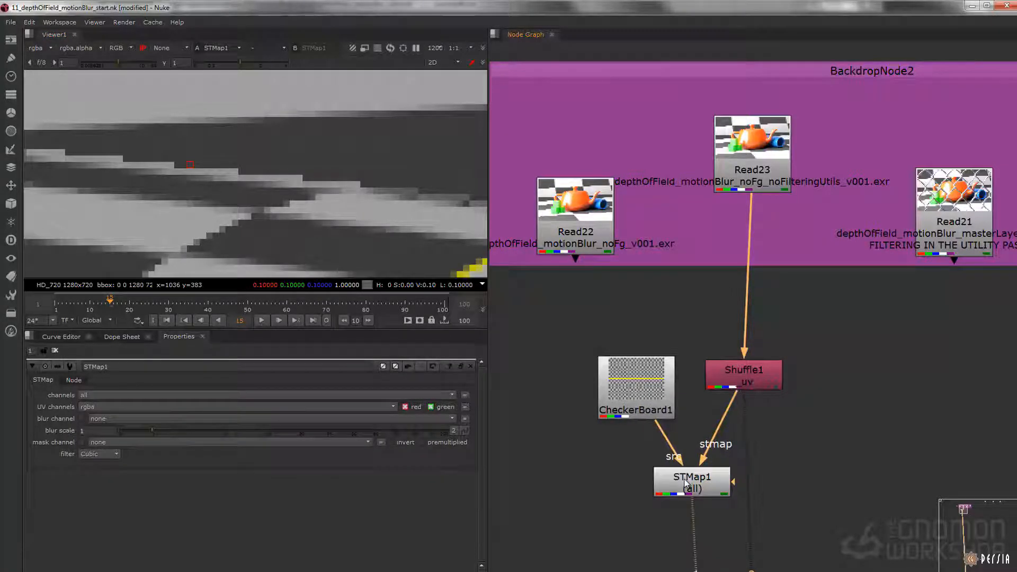
left_click(752, 154)
key("1")
left_click(135, 169)
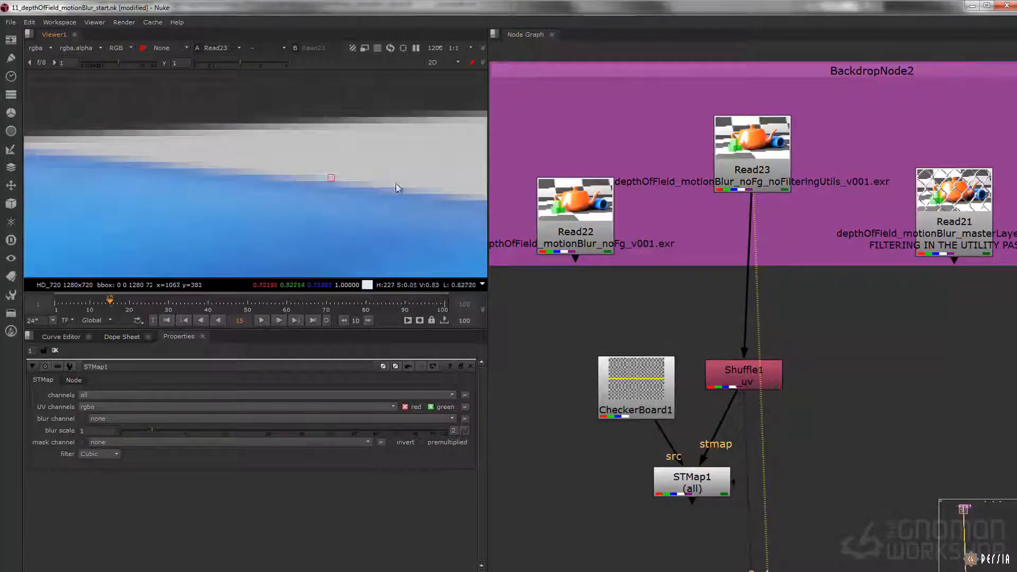
left_click(158, 159, "ctrl")
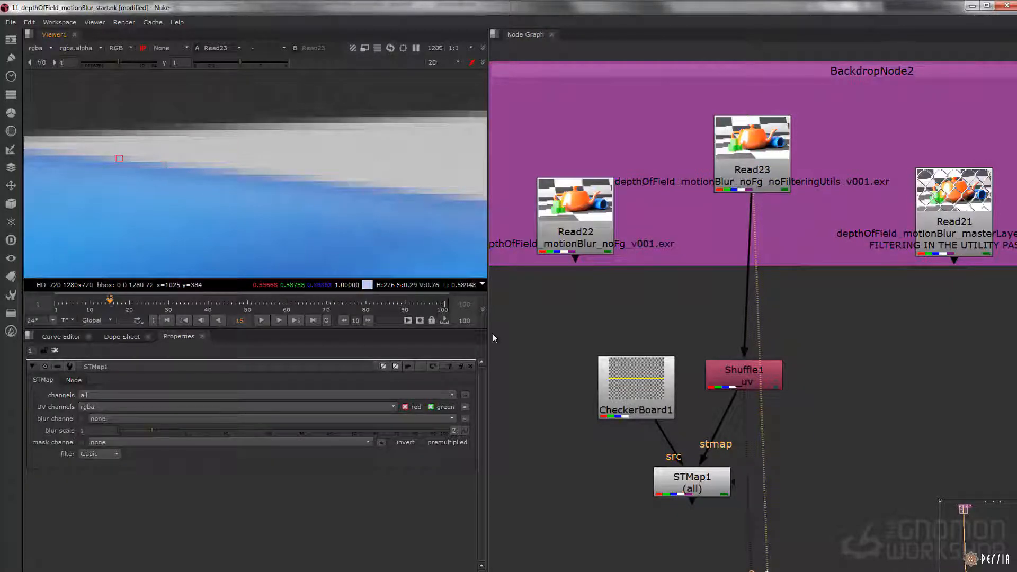
key("1")
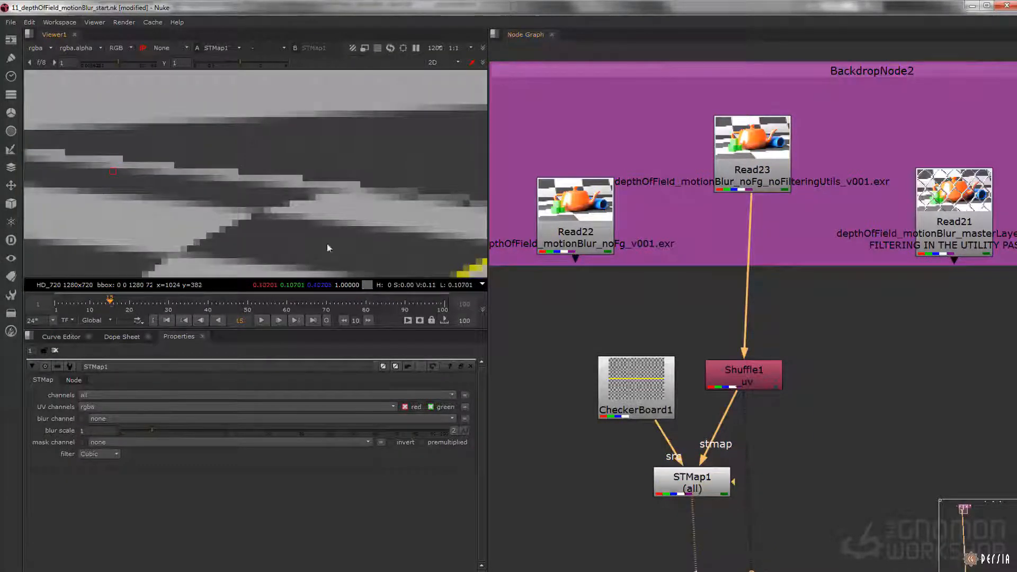
Step: View Shuffle1, feed it from Read22 again, and show the STMap1 result with the filtered UVs
left_click(762, 384)
key("1")
left_click_drag(744, 354, 571, 233)
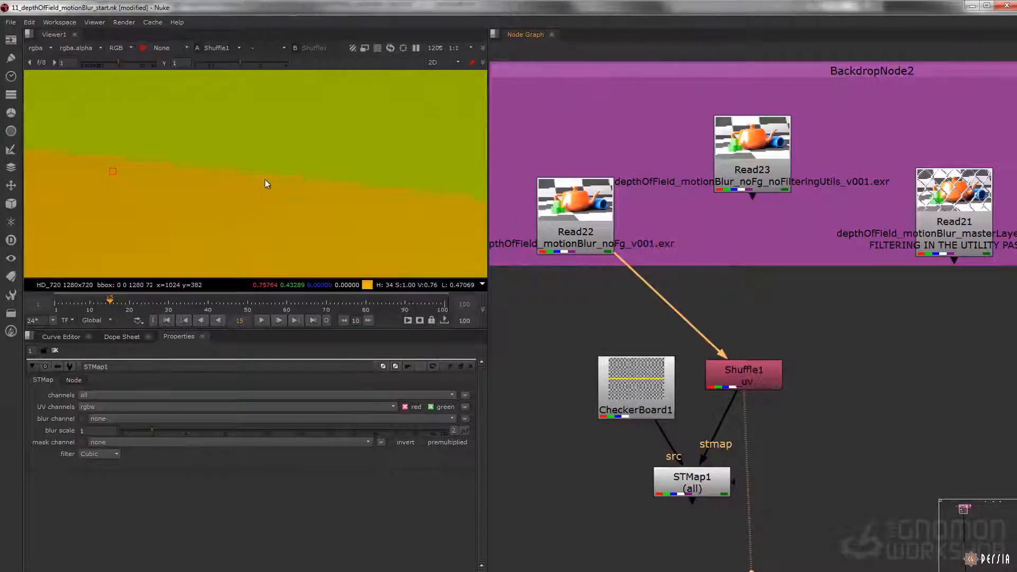
left_click(692, 479)
key("1")
left_click_drag(624, 267, 577, 235)
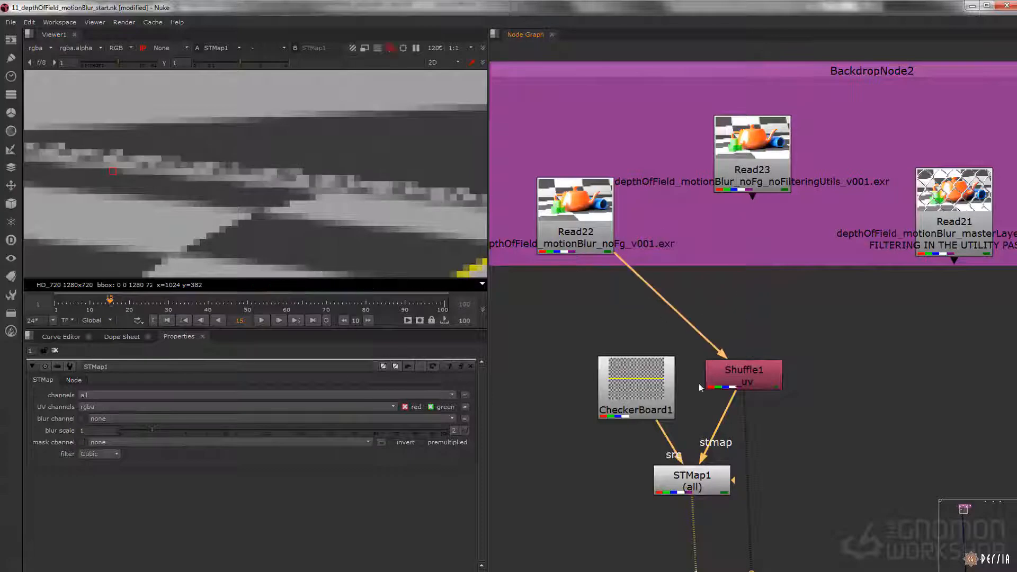
Step: Assign Read23 to the second viewer input and toggle between it and STMap1 to compare the blue object's edge
left_click(766, 166)
key("2")
key("1")
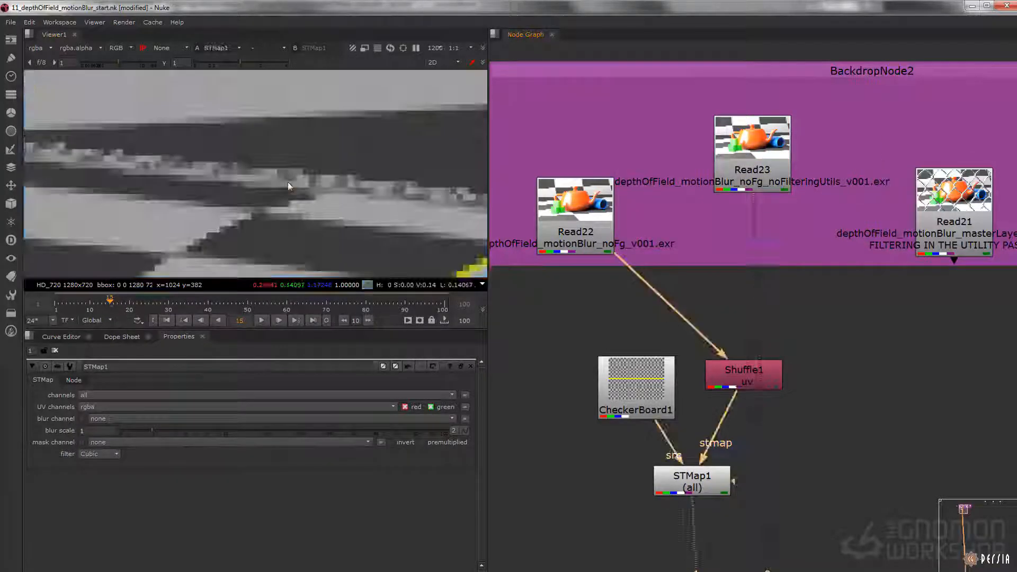
key("2")
key("1")
key("2")
key("1")
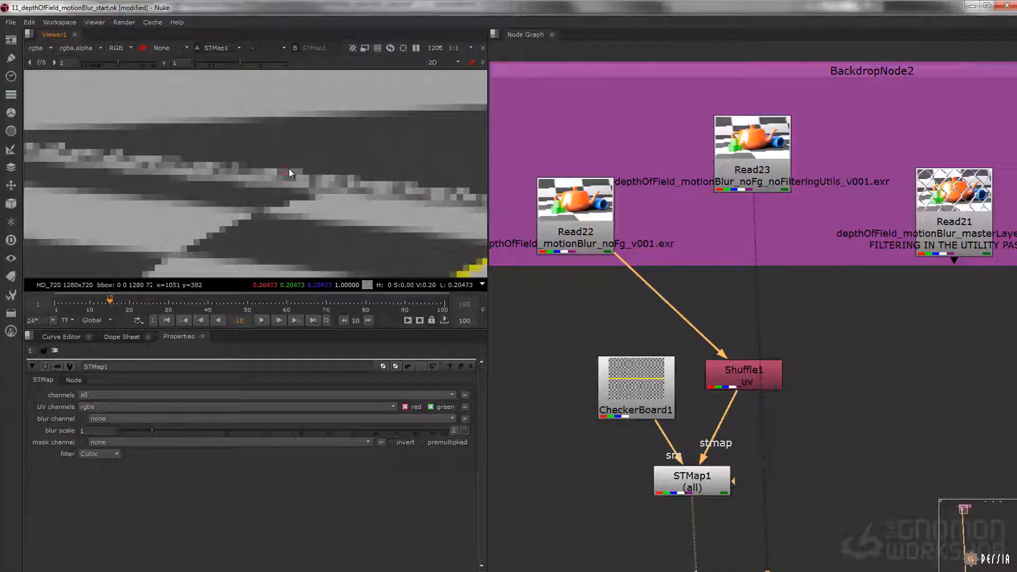
Step: Reconnect Shuffle1 to Read23 and examine the teapot rim's edge pixels in both STMap1 and the Read23 beauty
key("f")
left_click_drag(723, 352, 739, 163)
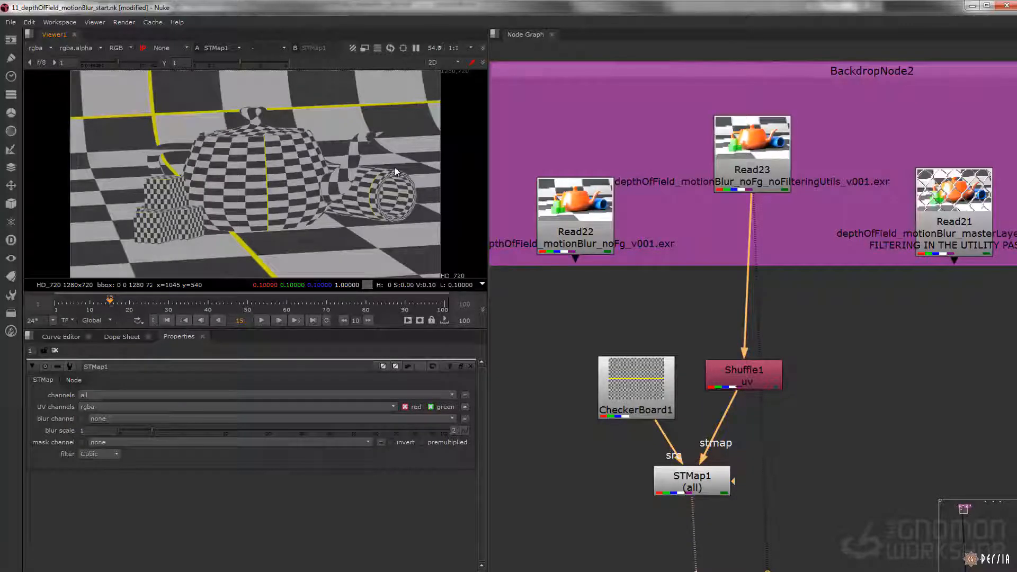
scroll(362, 130, "up", 5)
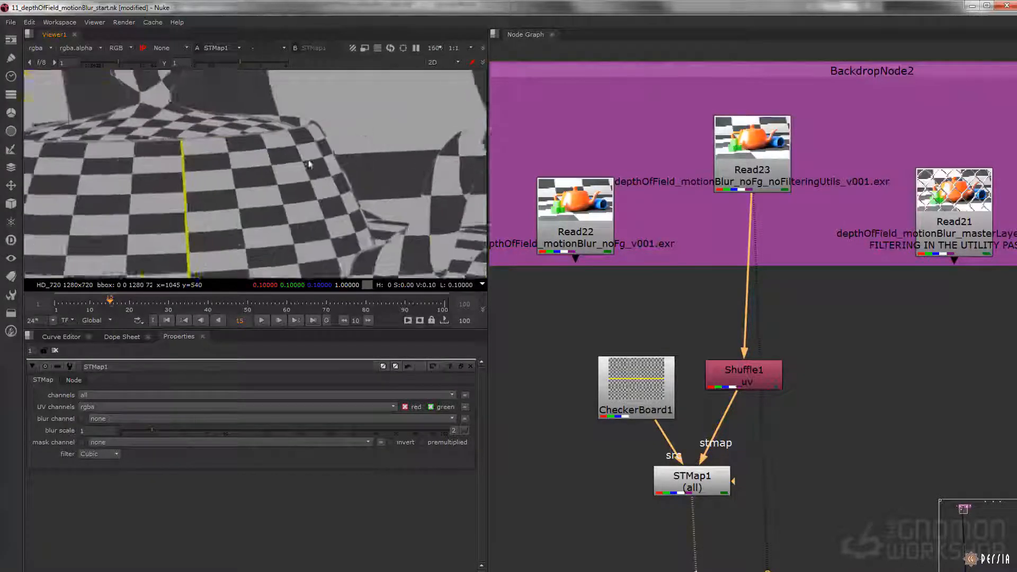
middle_click_drag(362, 129, 262, 181)
scroll(318, 156, "up", 4)
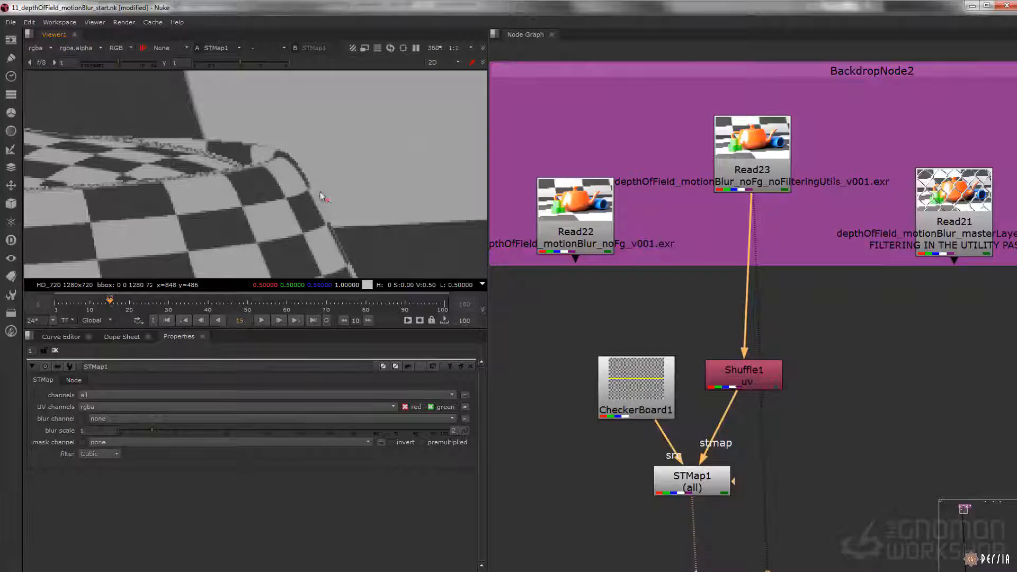
scroll(251, 163, "up", 5)
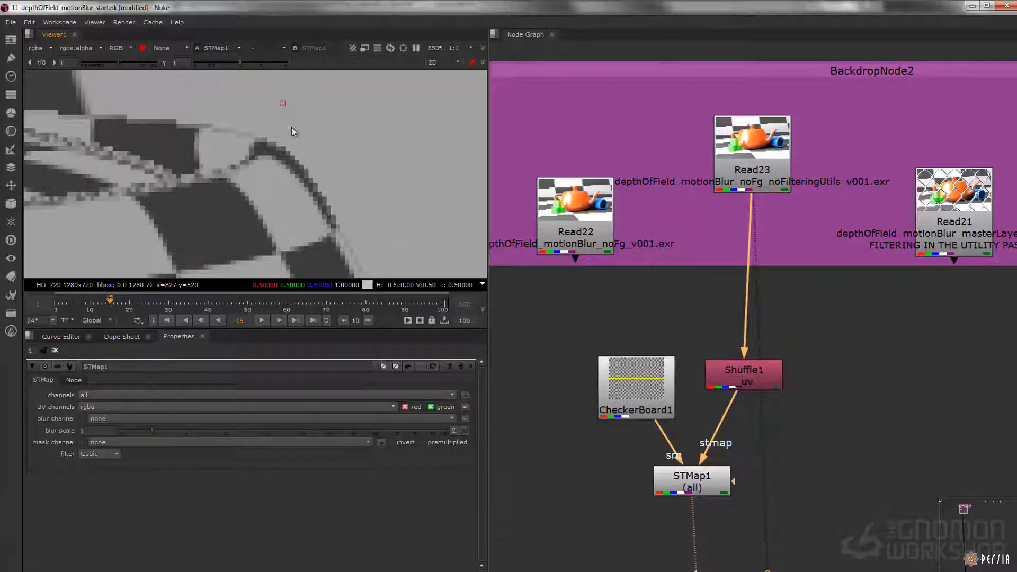
key("1")
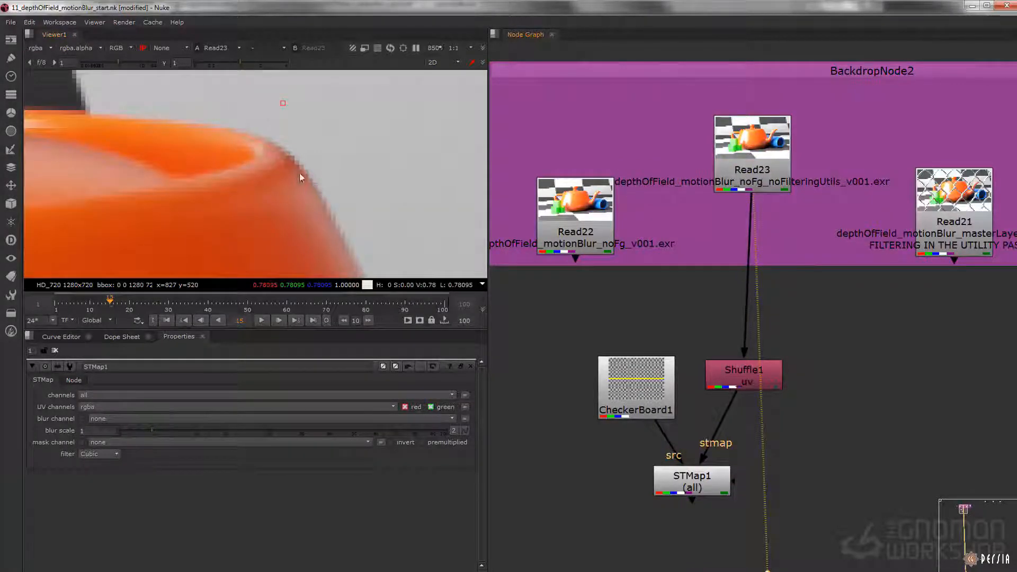
left_click_drag(312, 161, 297, 164, "ctrl")
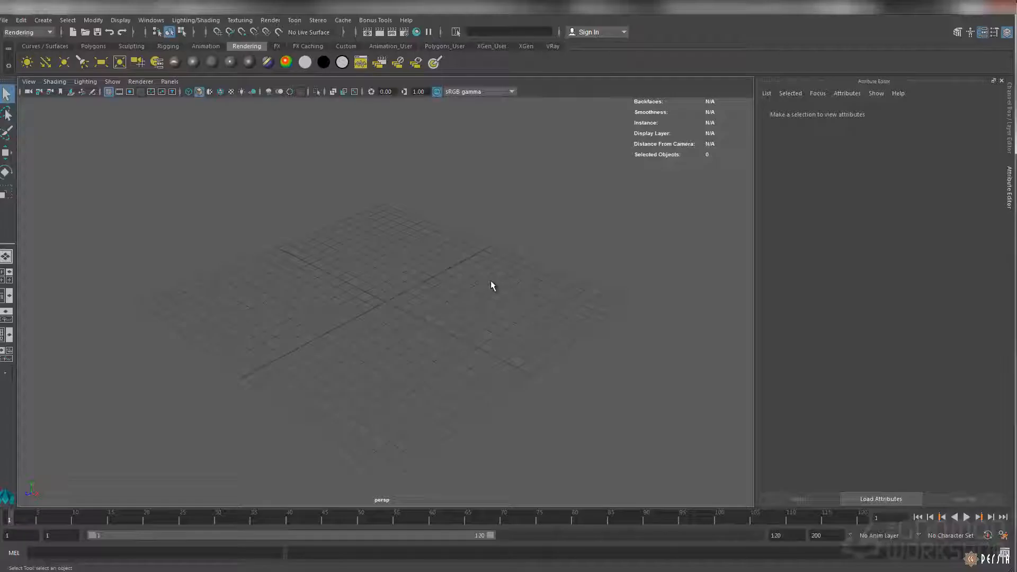
Step: Open the Maya scene depthOfField_motionBlur_start.mb from the project's maya folder
left_click(5, 20)
left_click(35, 50)
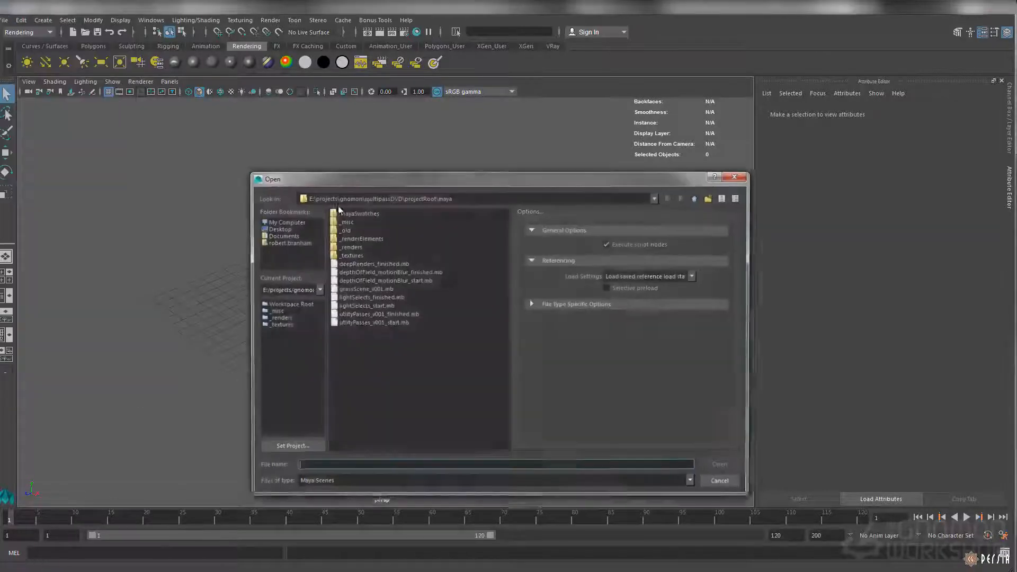
left_click(390, 280)
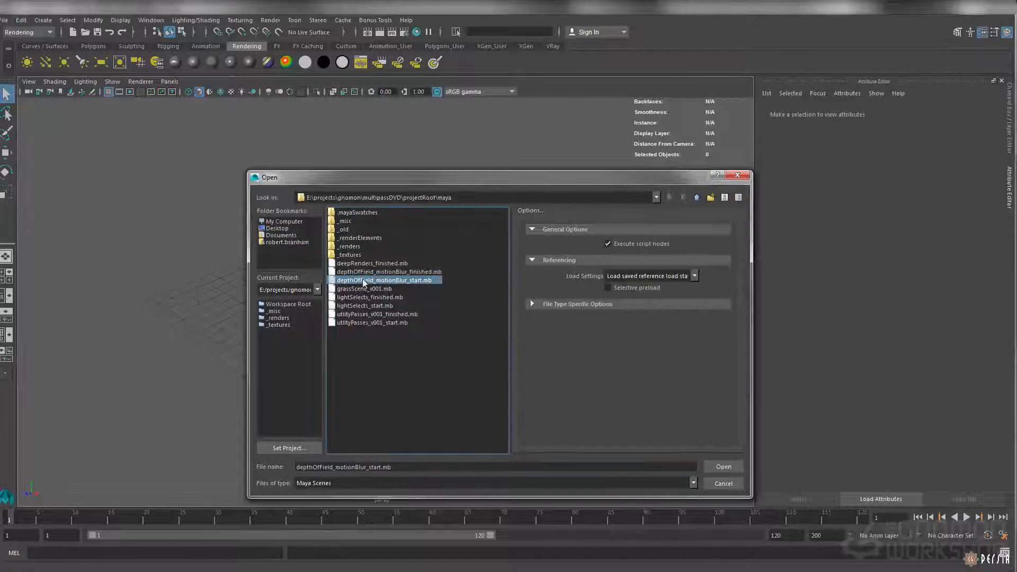
left_click(724, 467)
left_click(501, 322)
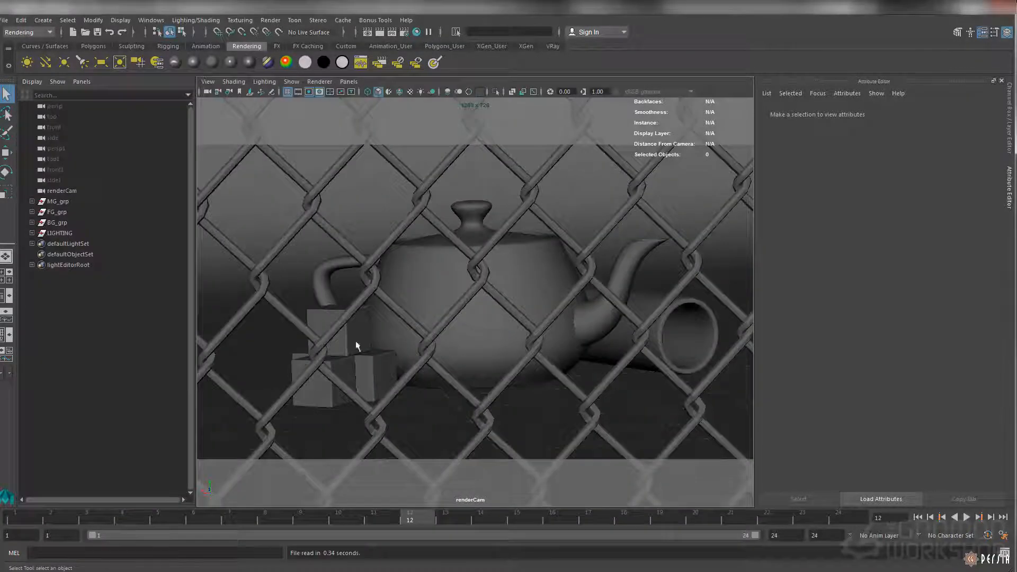
Step: Select the foreground fence, the cubes and the teapot in turn to examine the scene's depth layout
left_click(404, 233)
left_click(366, 339, "shift")
left_click(373, 374)
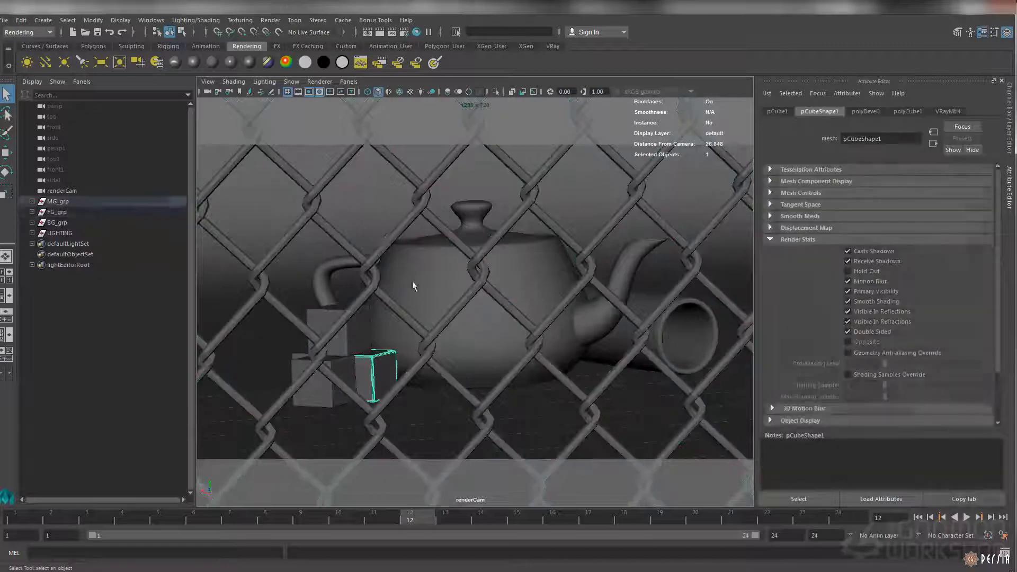
left_click(382, 260)
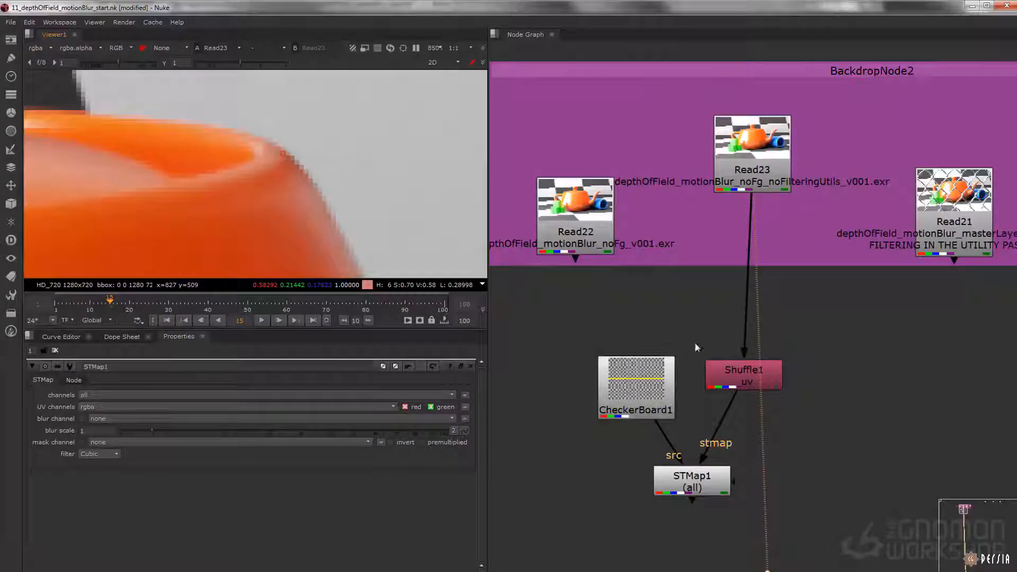
Step: Switch to Nuke and show the full Read21 master-layer render in the viewer
scroll(695, 347, "down", 6)
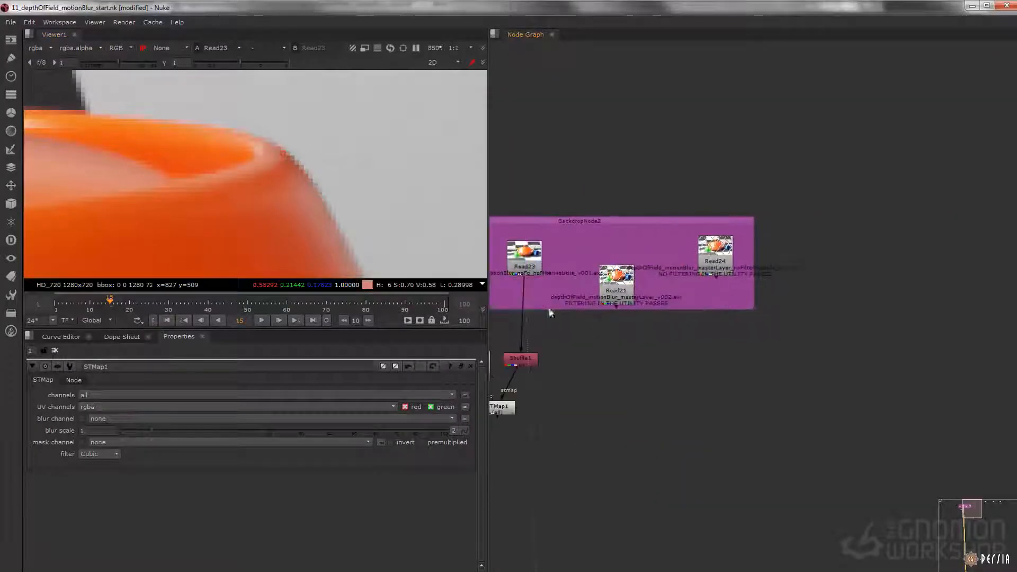
key("f")
left_click(614, 276)
key("1")
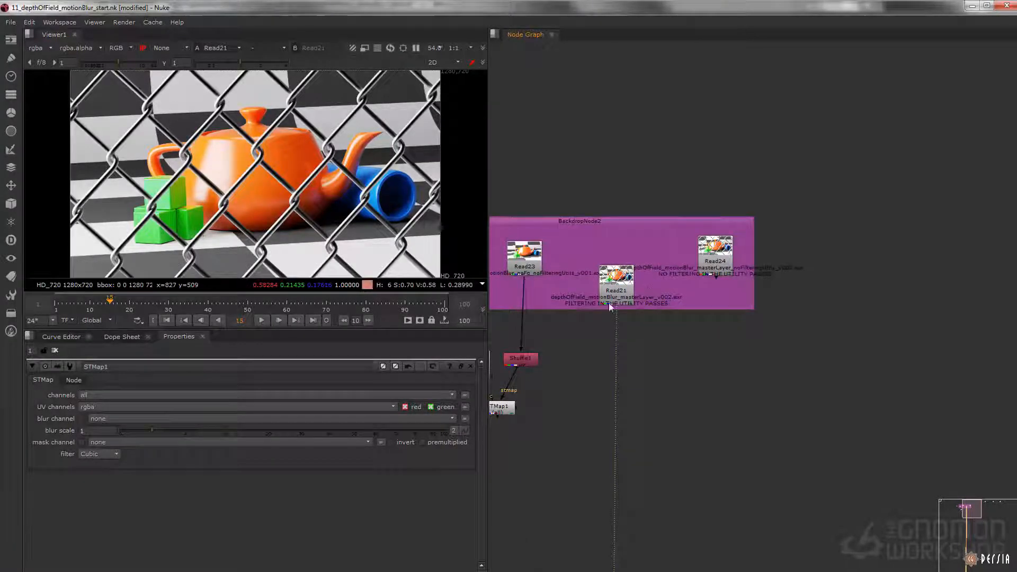
Step: Add a ZDefocus node to Read21 and place it below the purple backdrop
scroll(636, 281, "up", 2)
key("Tab")
type("zdef")
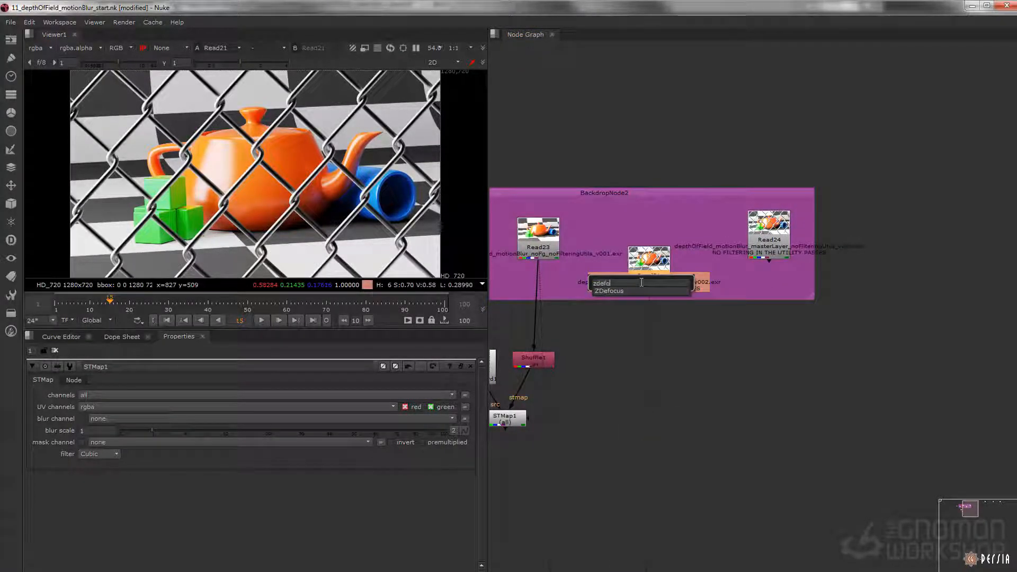
key("Return")
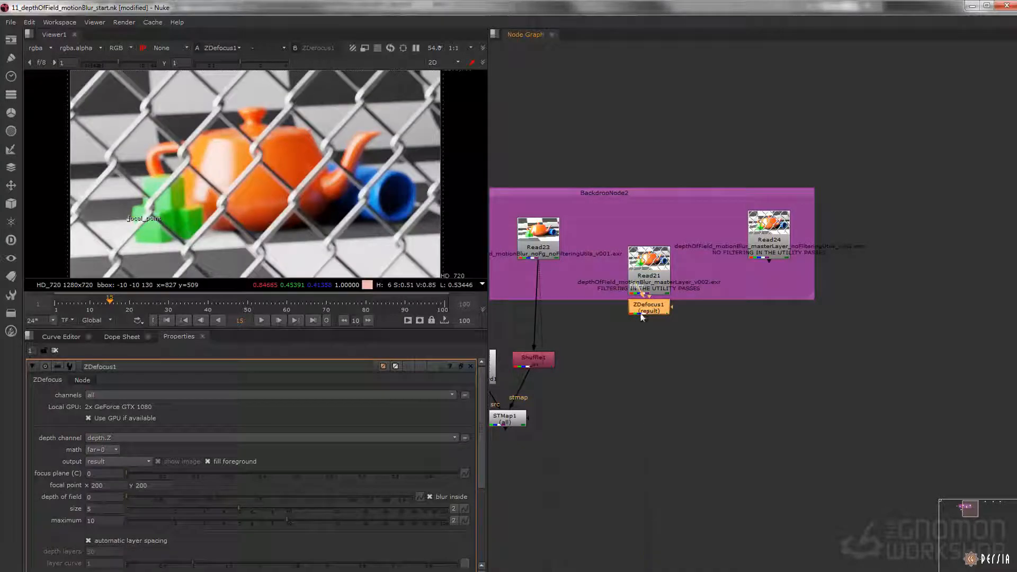
left_click_drag(656, 307, 657, 329)
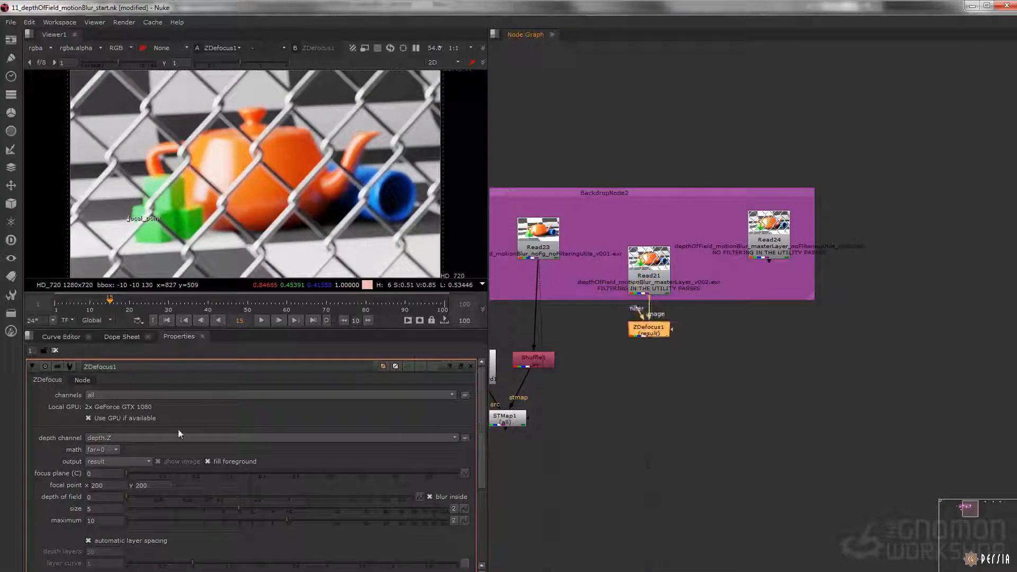
Step: Place ZDefocus1's focal point on the teapot body and set both the blur size and the maximum to 20
left_click_drag(143, 218, 228, 158)
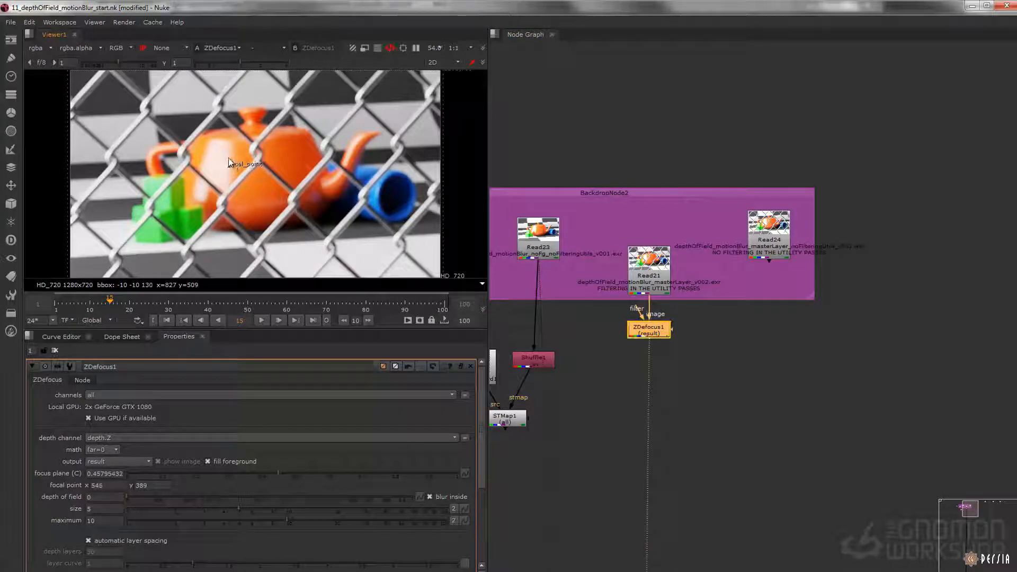
double_click(108, 508)
type("30")
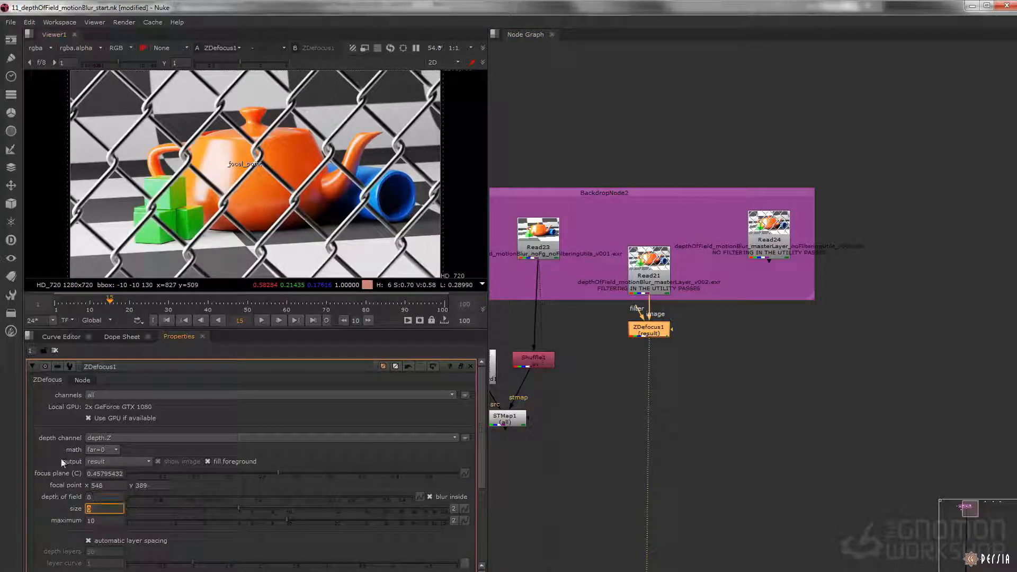
key("Tab")
type("20")
key("Tab")
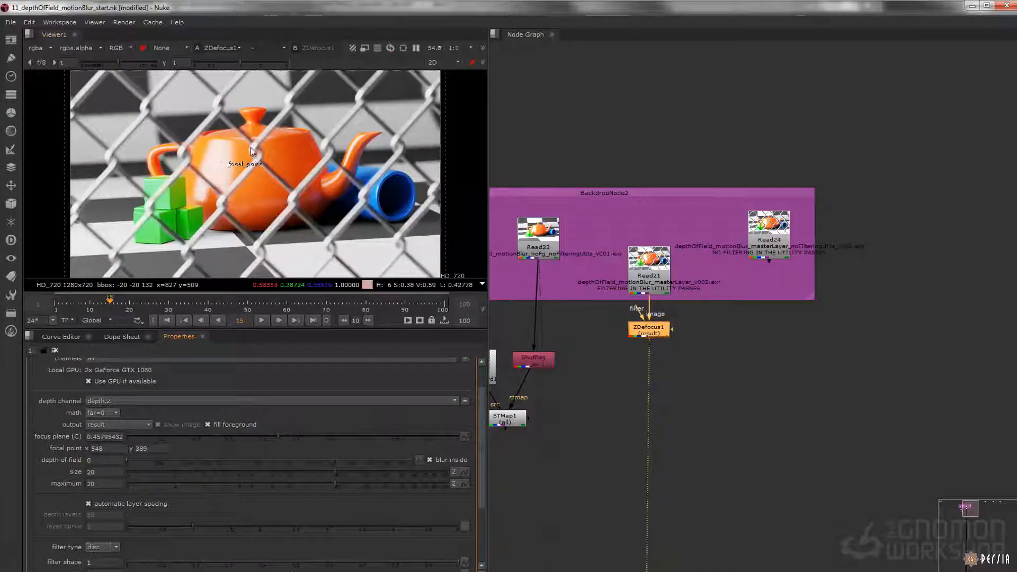
Step: Examine the defocused fence edges in front of the teapot rim with the filtered depth from Read21
scroll(333, 151, "up", 10)
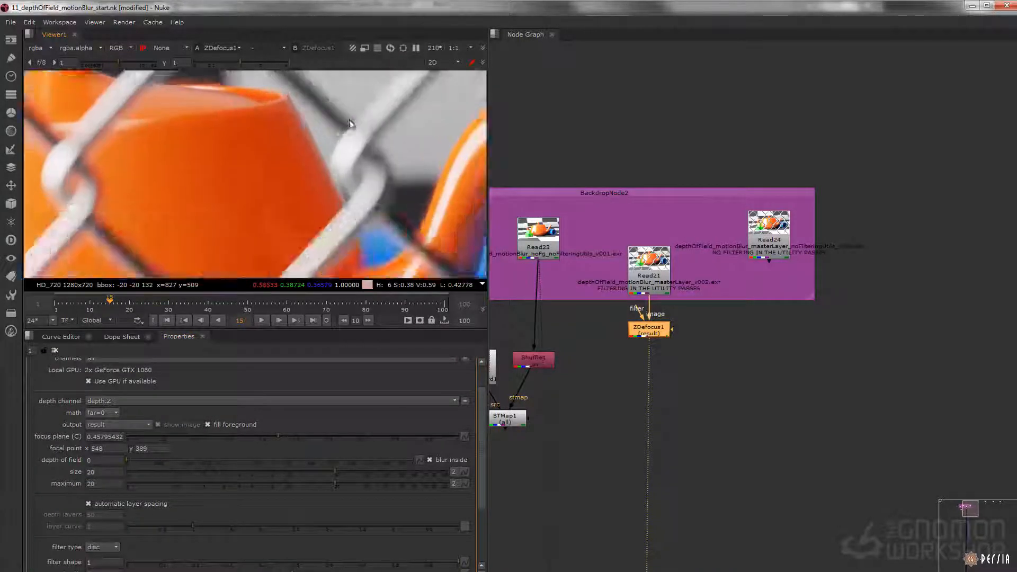
middle_click_drag(294, 201, 360, 267)
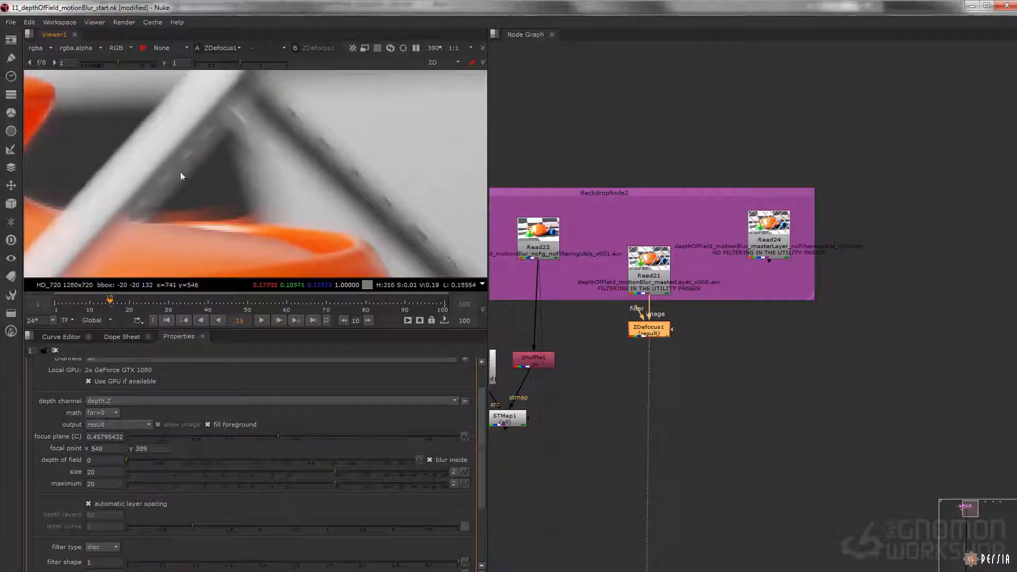
middle_click_drag(273, 208, 252, 198)
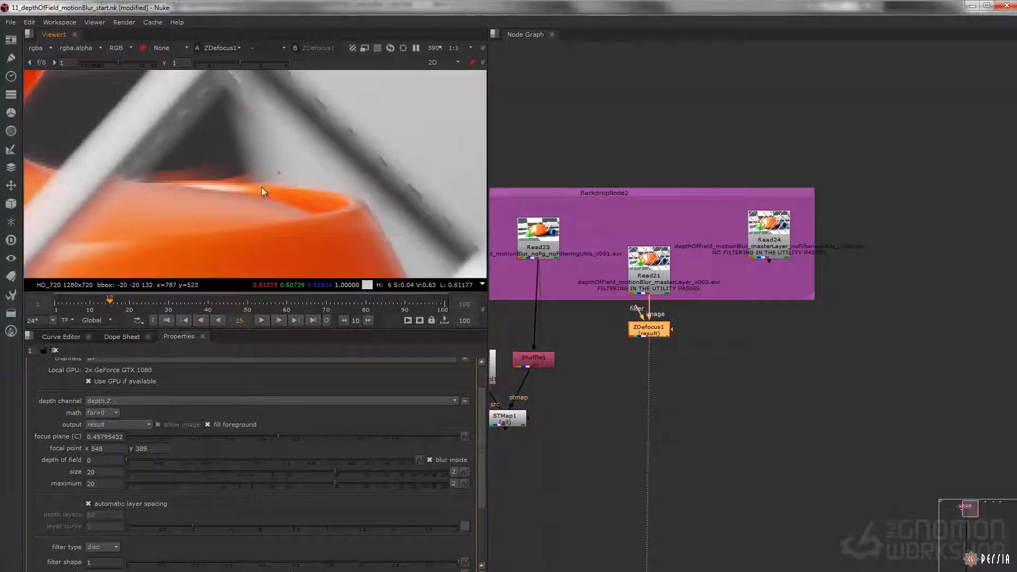
Step: Reconnect ZDefocus1's image input to Read24 and examine the defocused fence edges with the unfiltered depth
left_click_drag(650, 317, 736, 259)
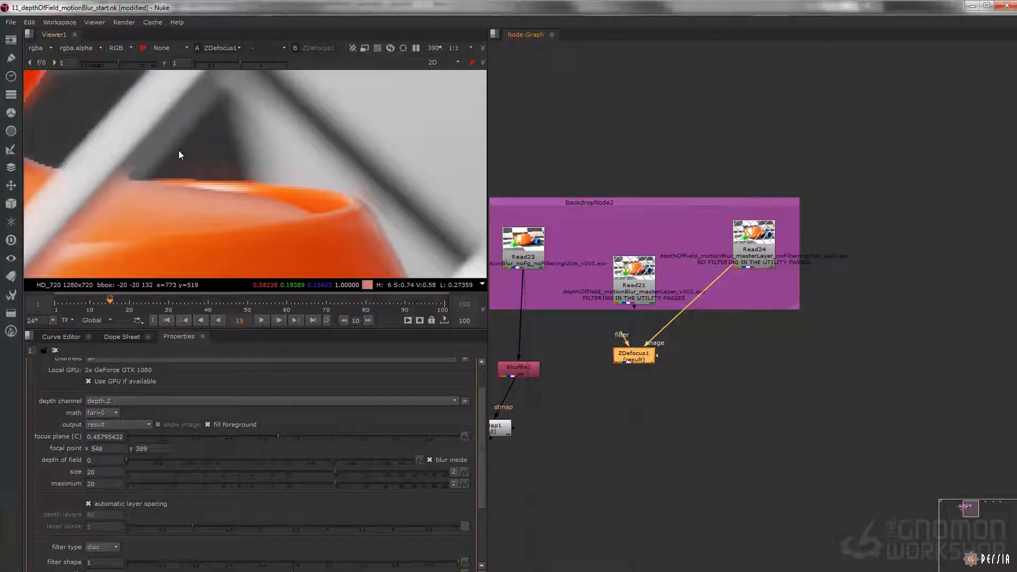
scroll(266, 187, "down", 5)
middle_click_drag(289, 190, 269, 104)
middle_click_drag(278, 211, 277, 120)
scroll(299, 144, "up", 7)
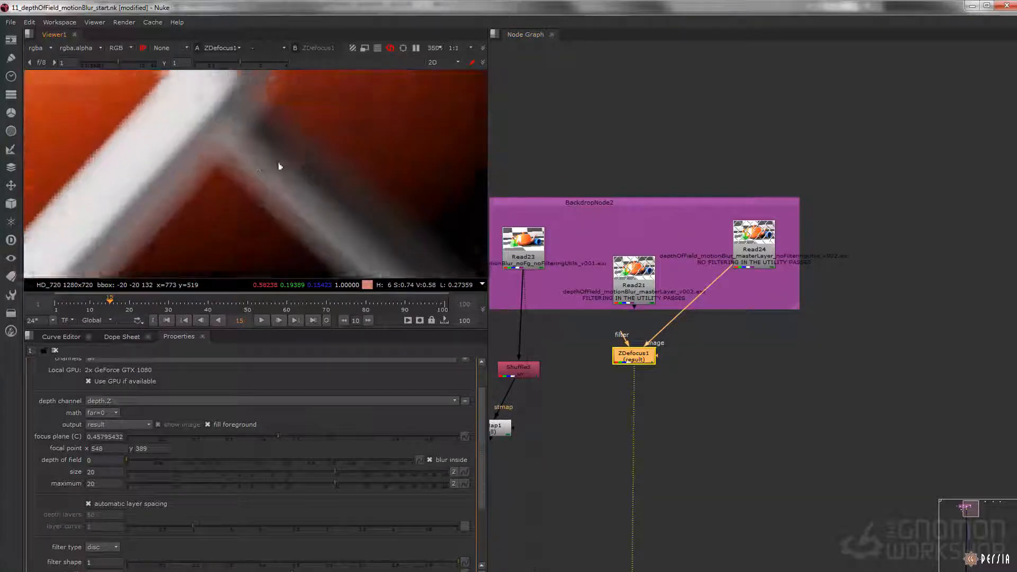
middle_click_drag(259, 165, 248, 137)
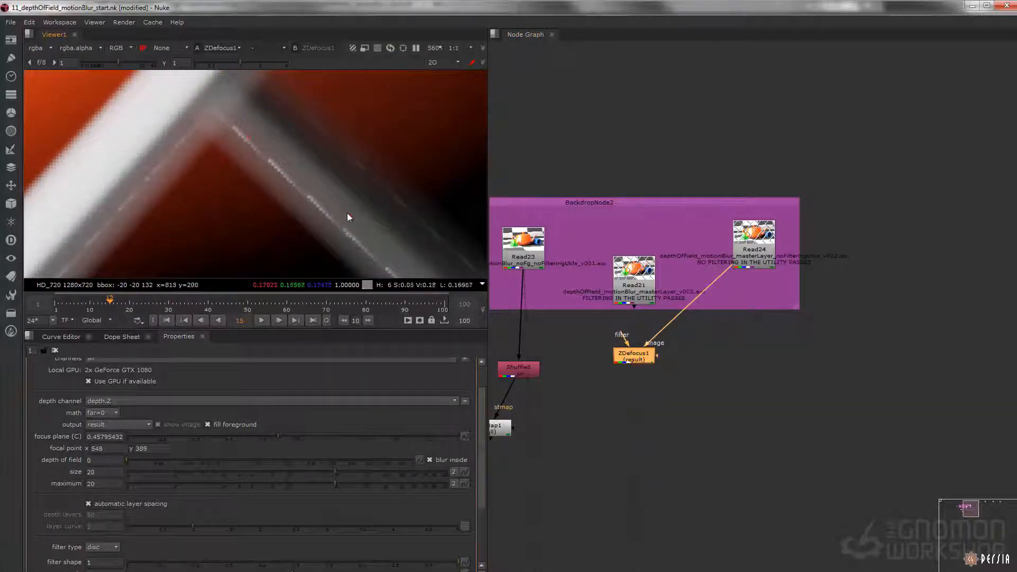
Step: Inspect the defocus result around the green cubes, the teapot rim and the lid
scroll(310, 176, "down", 4)
middle_click_drag(264, 175, 290, 170)
scroll(258, 149, "down", 5)
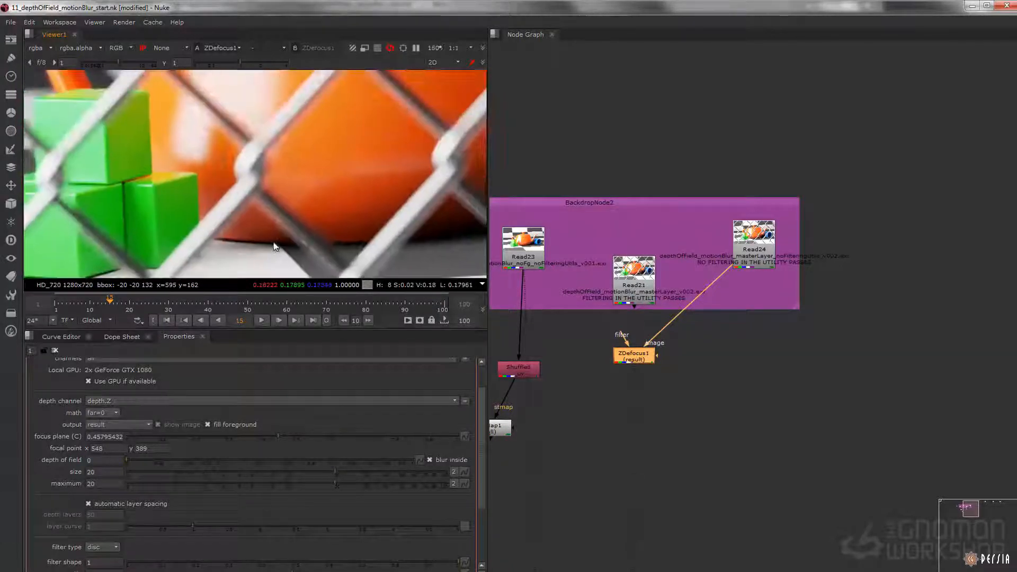
scroll(342, 109, "up", 8)
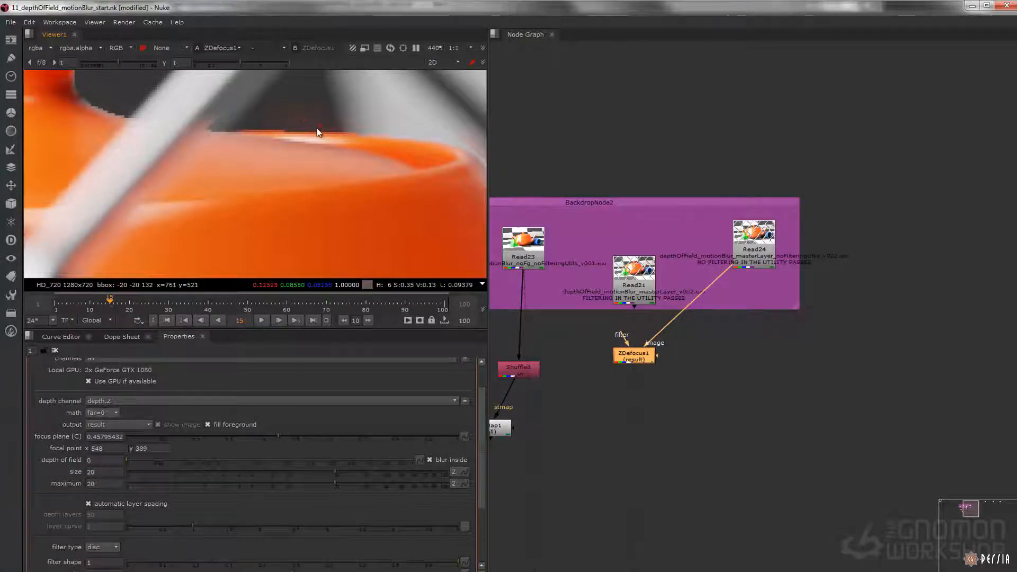
scroll(313, 113, "up", 4)
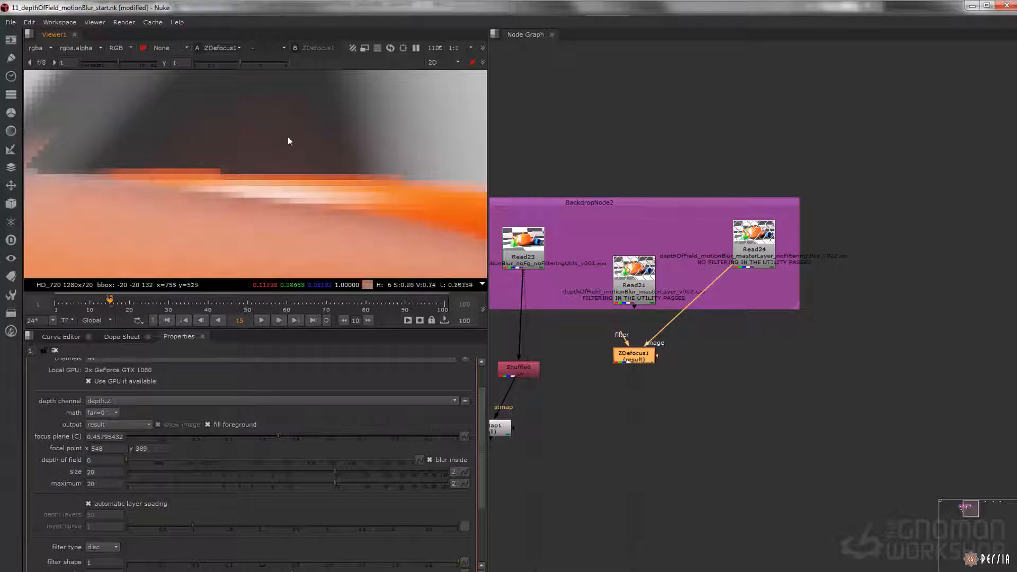
key("f")
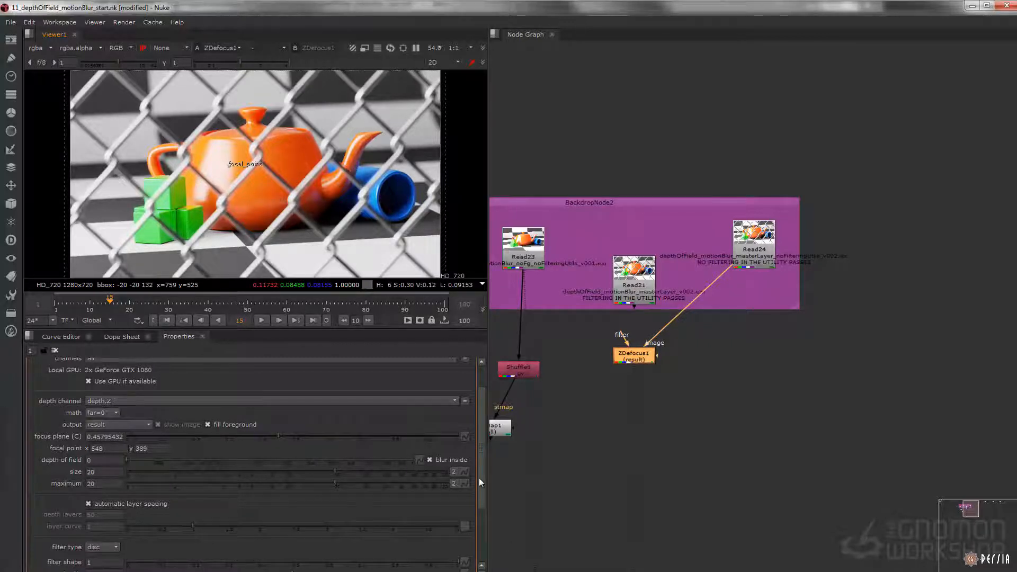
scroll(300, 132, "up", 5)
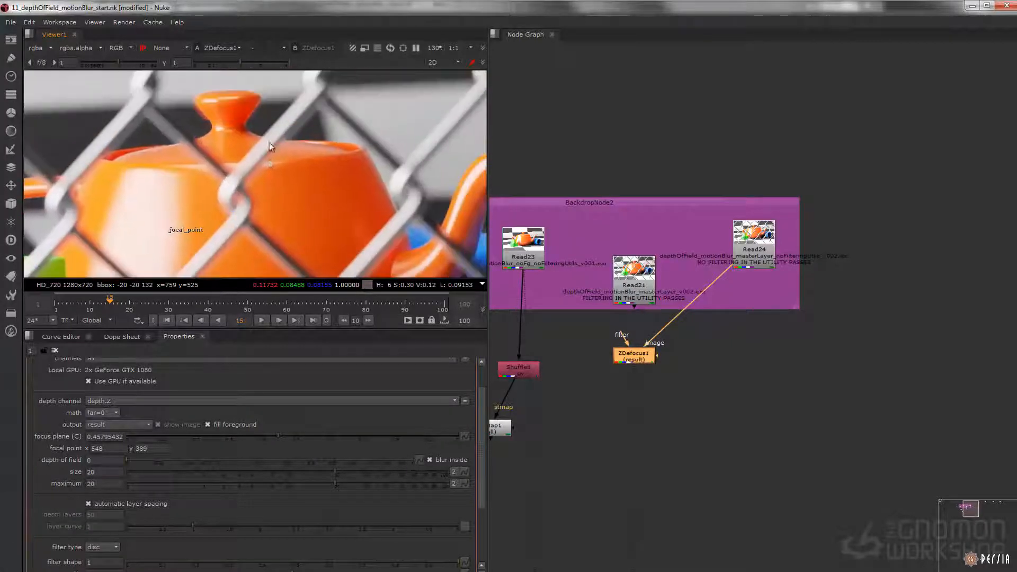
middle_click_drag(265, 151, 257, 163)
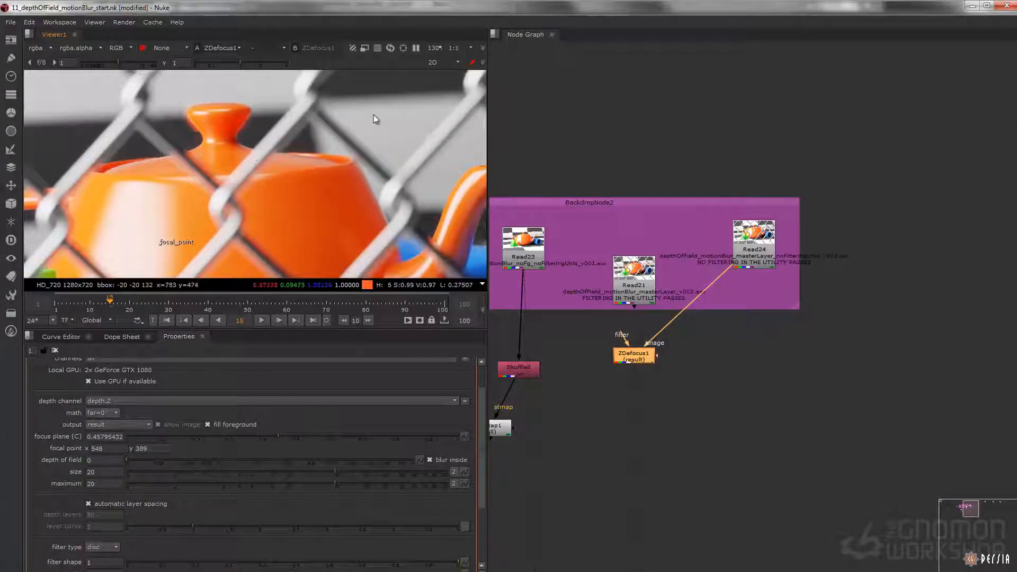
Step: Switch to Maya, check the rendering preferences for Legacy Render Layers as the preferred render setup system, and close them without saving
key("alt+Tab")
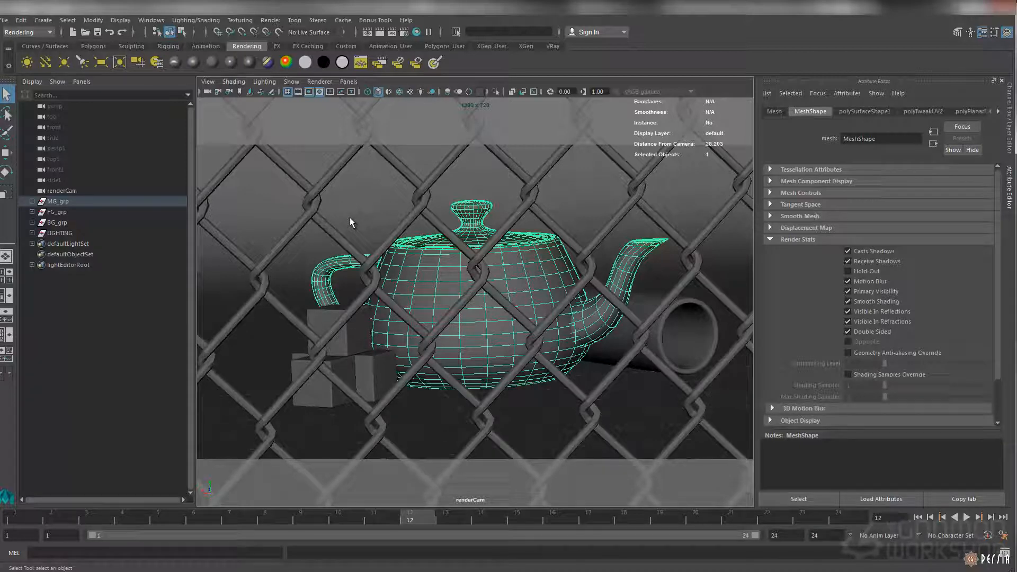
left_click(151, 21)
mouse_move(244, 100)
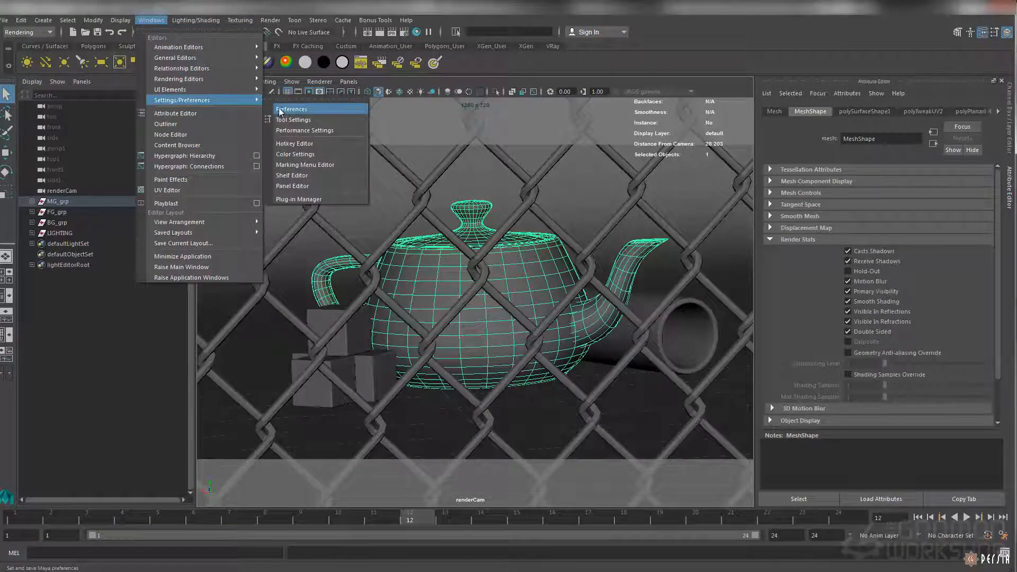
left_click(286, 109)
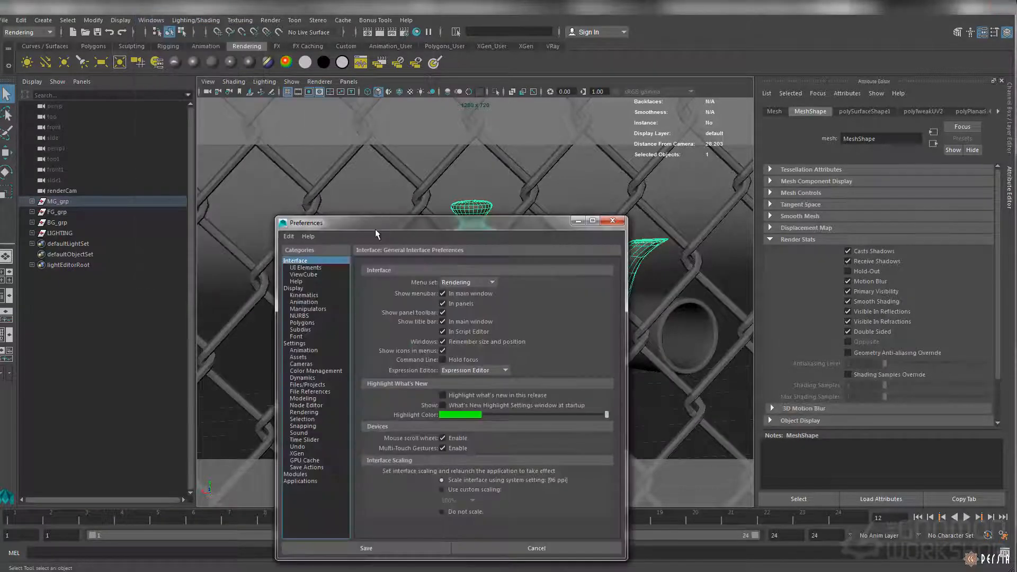
left_click(310, 413)
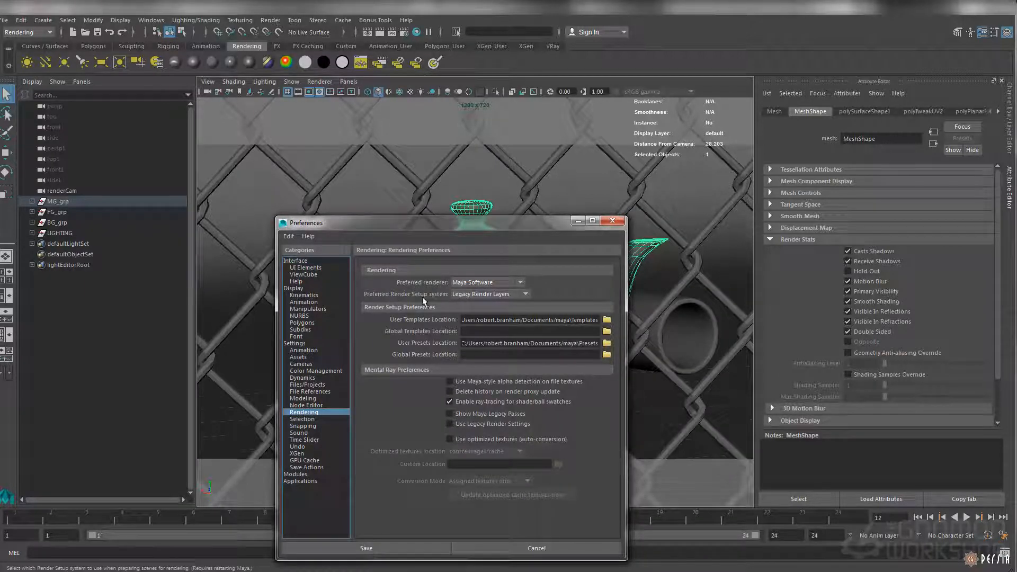
left_click(497, 295)
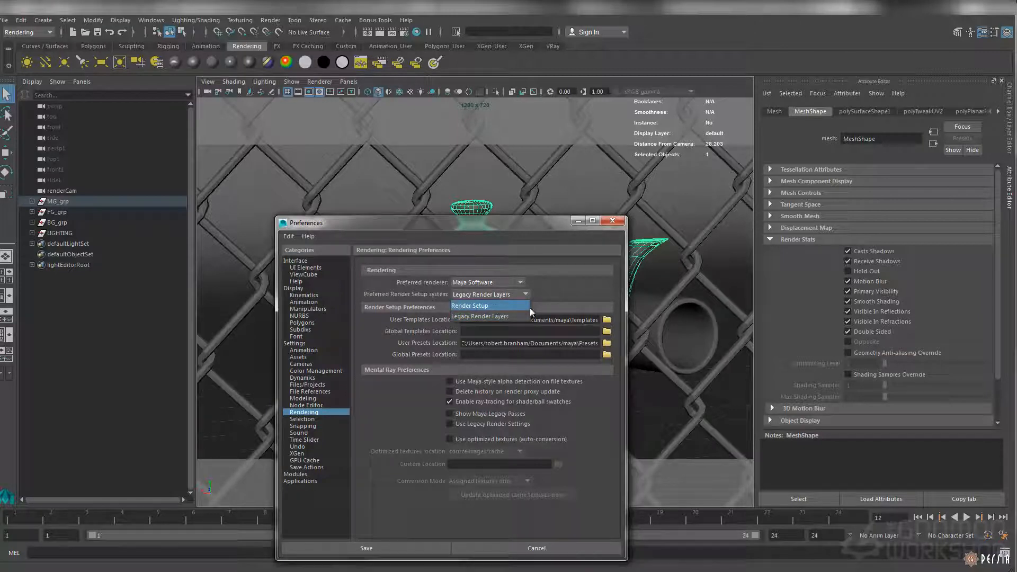
left_click(494, 317)
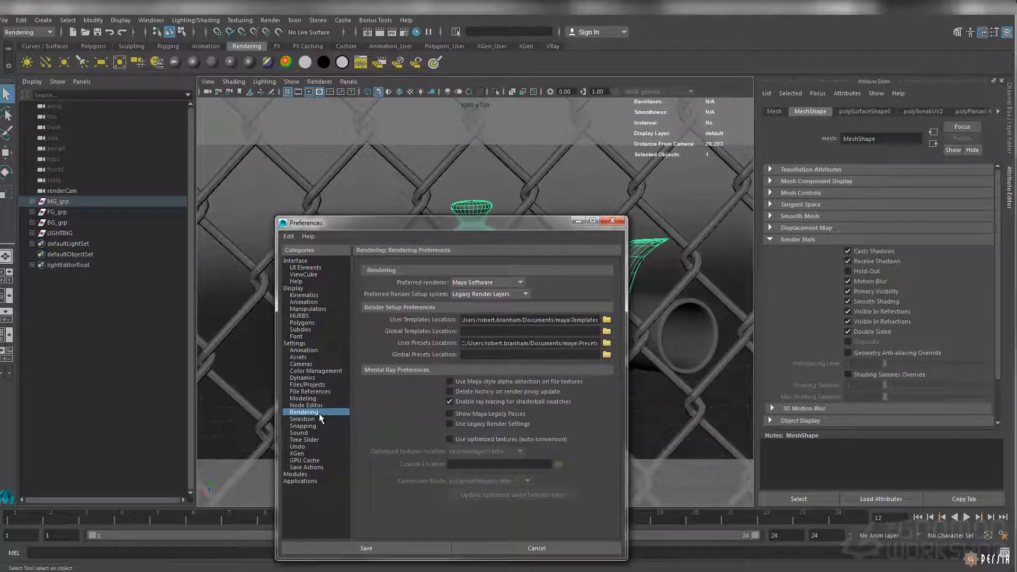
left_click(500, 548)
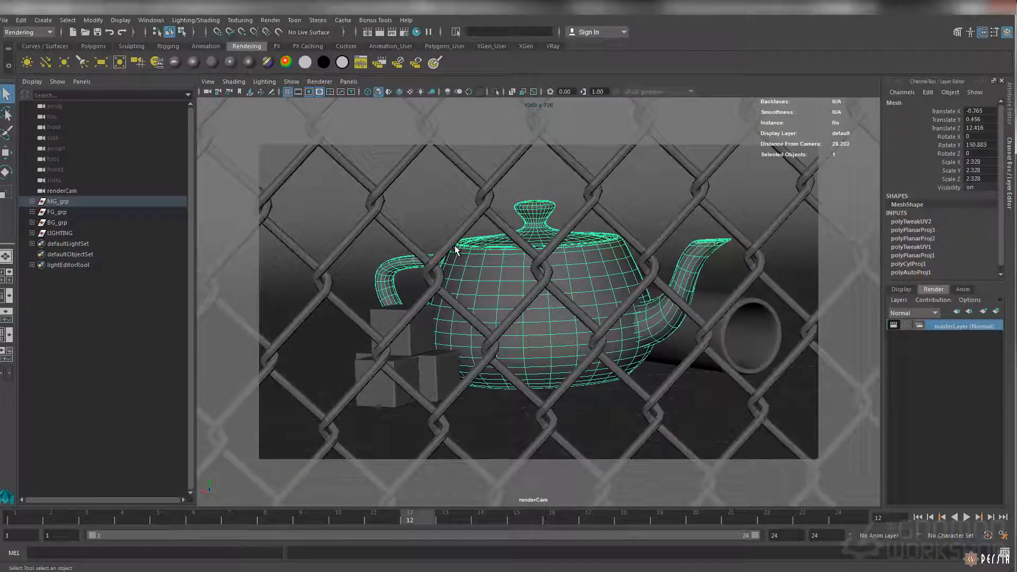
Step: Move FG_grp above MG_grp in the Outliner and select FG_grp, MG_grp, BG_grp and LIGHTING together
left_click(454, 248)
mouse_move(72, 212)
left_mouse_down()
mouse_move(91, 196)
mouse_move(78, 197)
left_mouse_up()
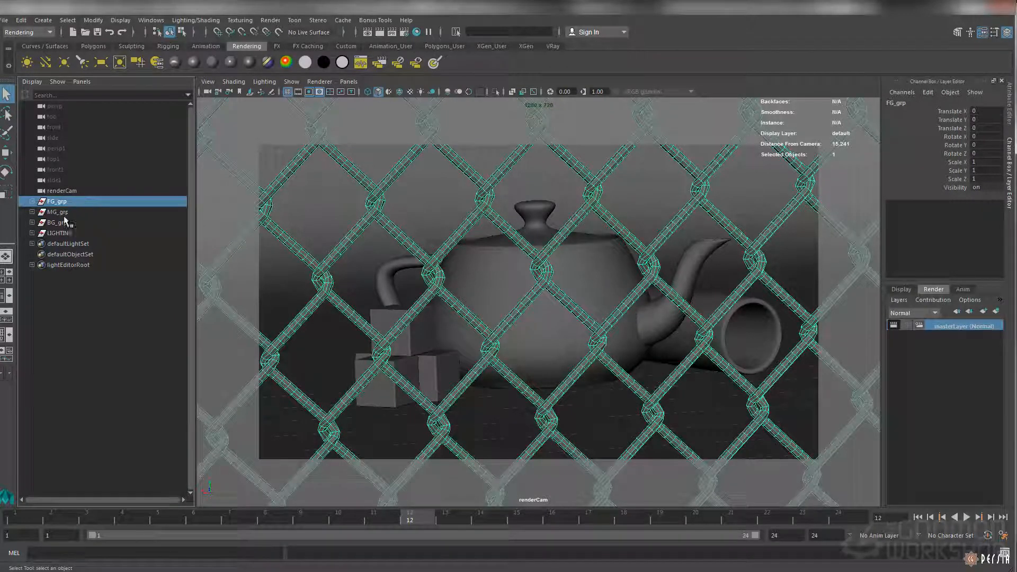
left_click(59, 213)
left_click(60, 223)
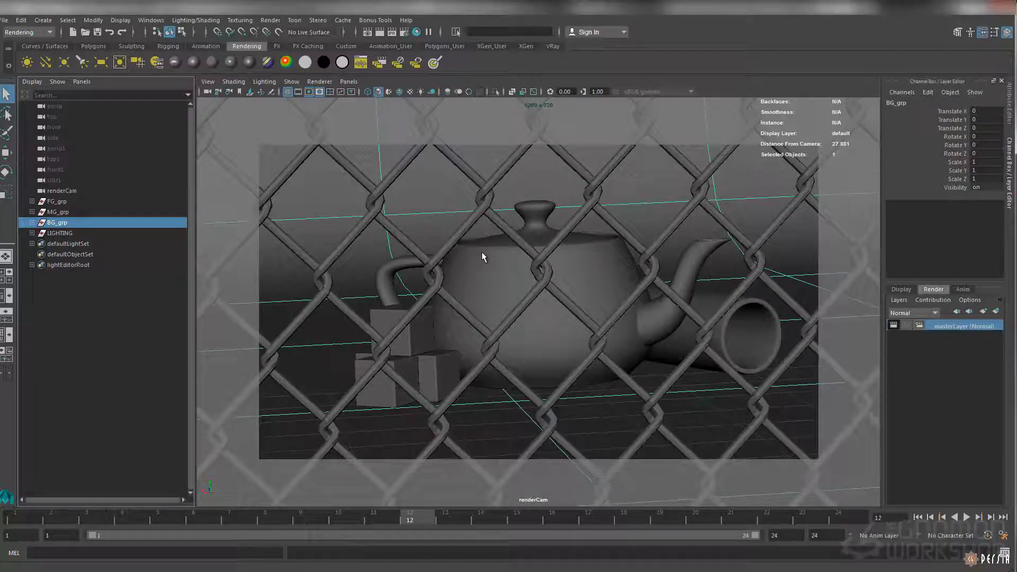
left_click_drag(76, 231, 70, 202)
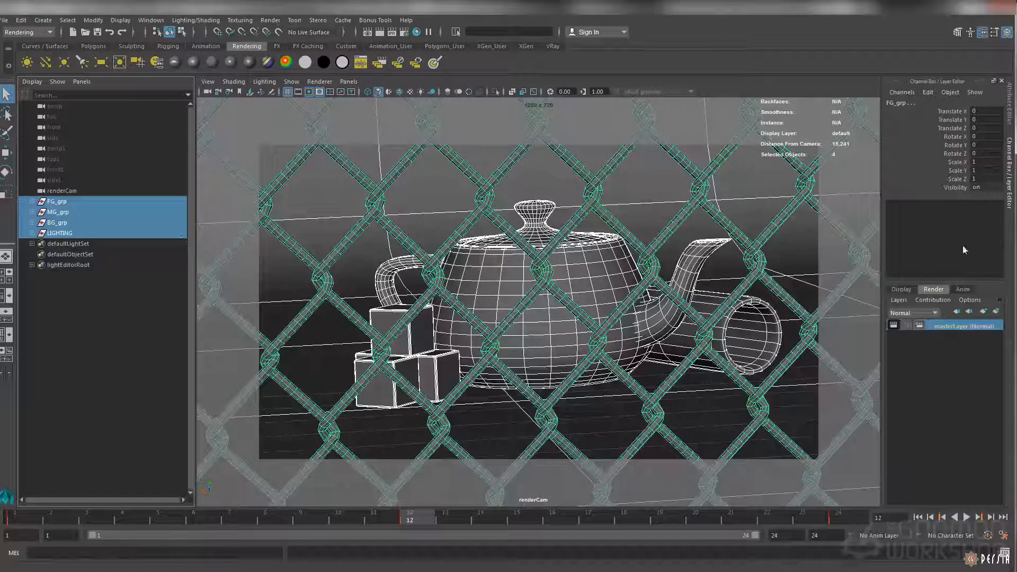
Step: Create an empty render layer
left_click(1011, 129)
left_click(1011, 178)
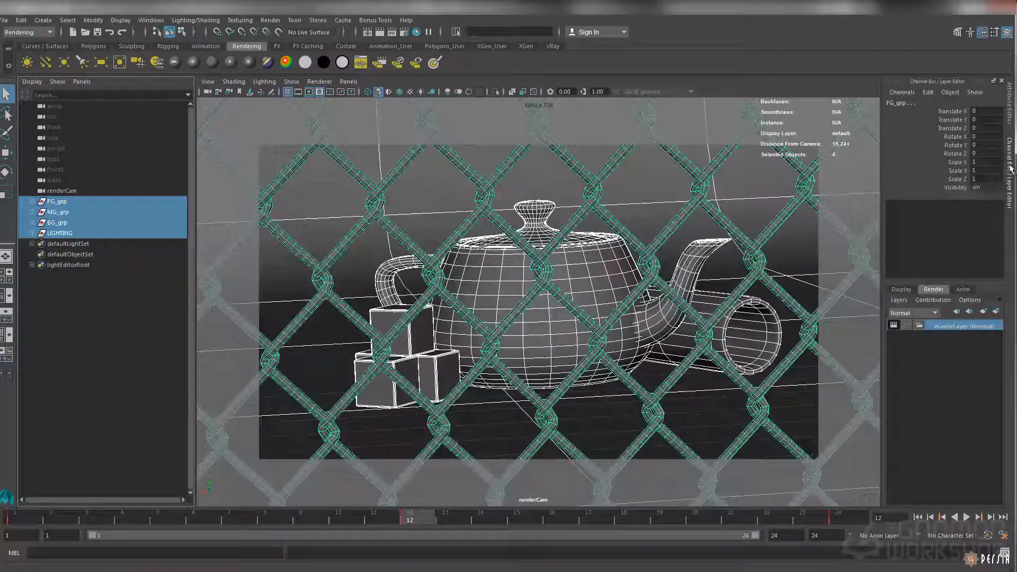
left_click(902, 291)
left_click(926, 292)
left_click(899, 300)
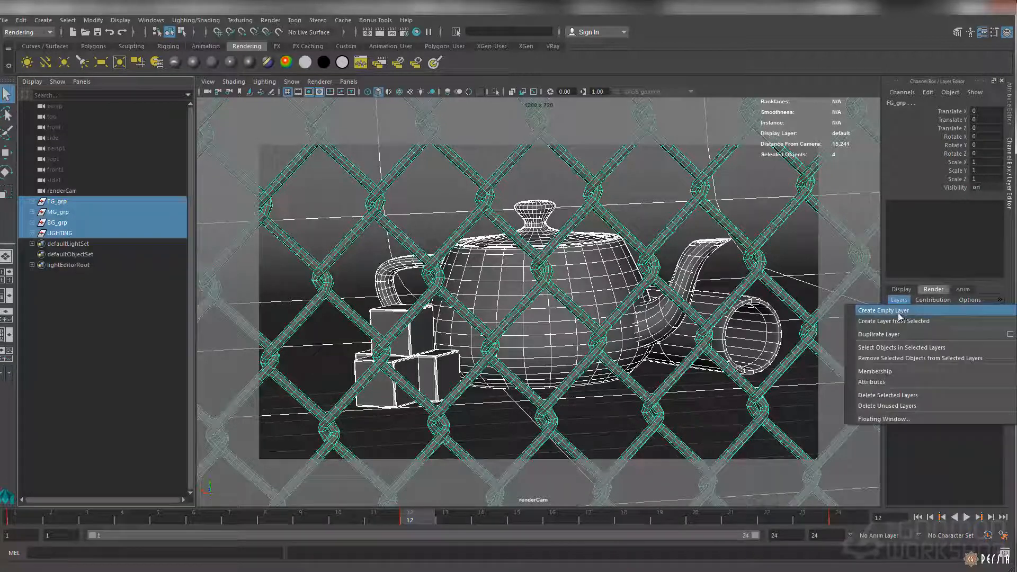
left_click(900, 311)
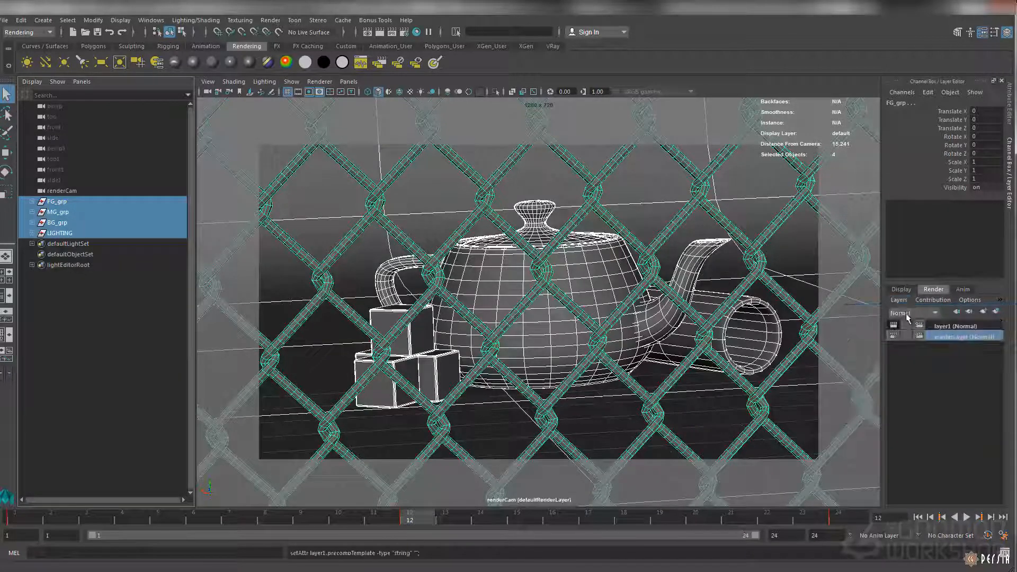
Step: Rename the new render layer fg and add the four selected groups to it
left_click(949, 325)
double_click(946, 327)
type("fg")
key("Return")
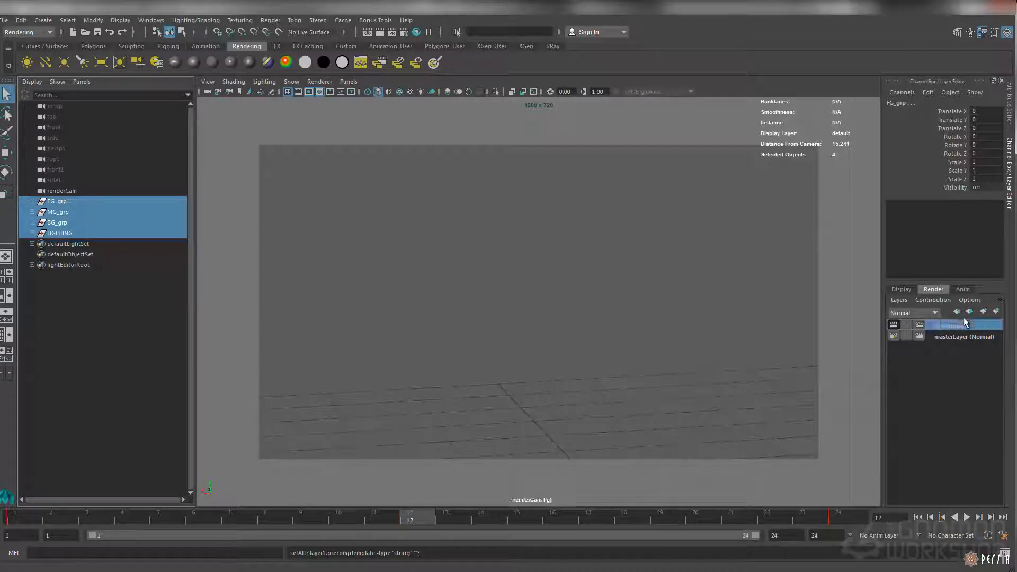
right_click(939, 332)
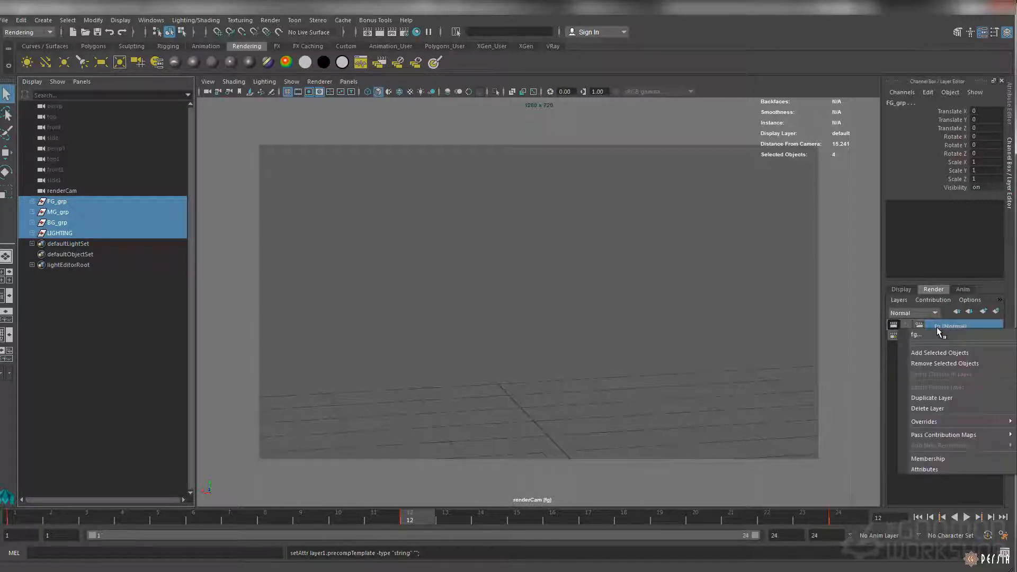
left_click(946, 354)
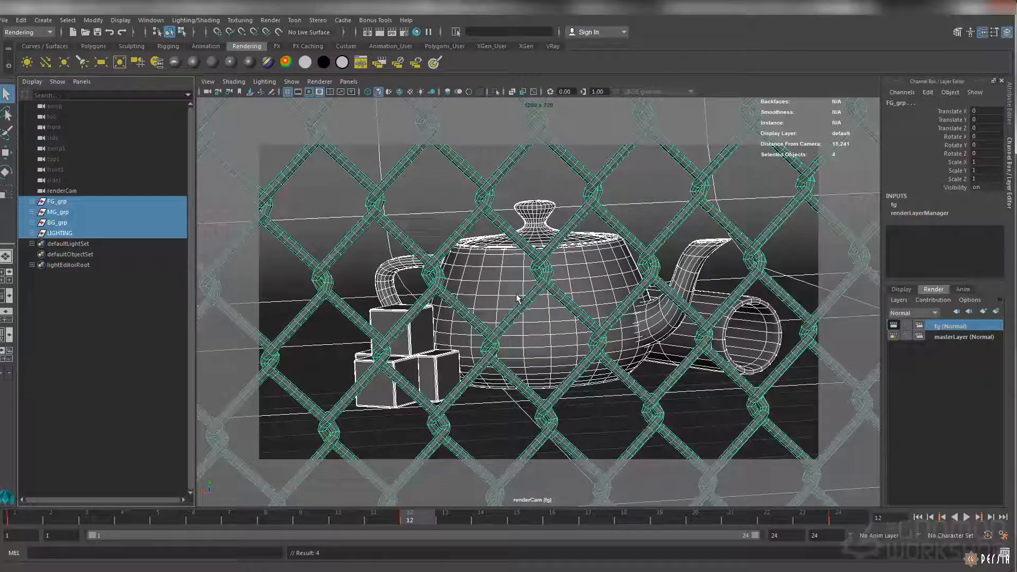
Step: Create a layer override on the teapot shape's Primary Visibility in the fg layer and turn that visibility off
left_click(494, 275)
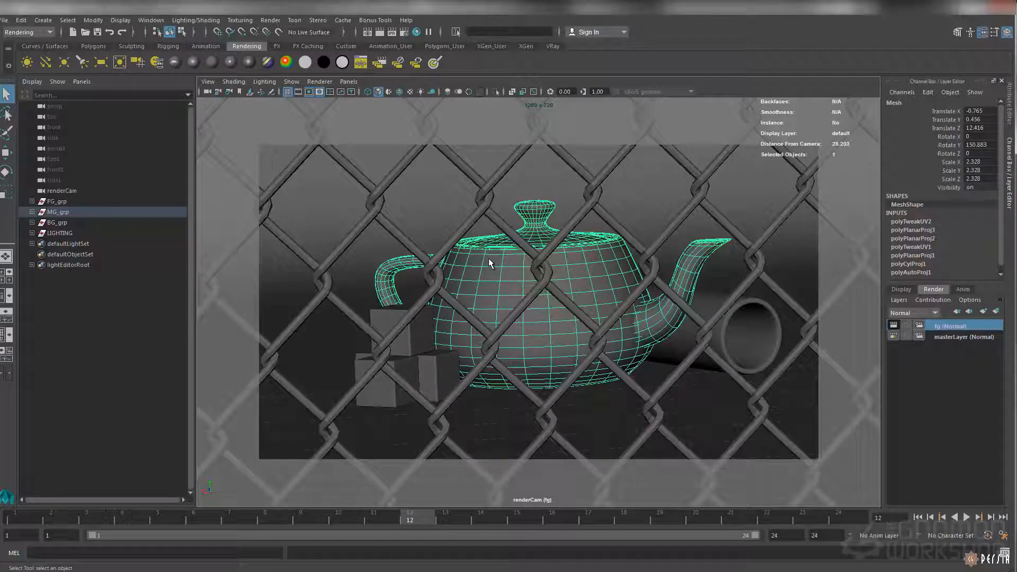
key("ctrl+a")
left_click(1010, 172)
left_click(1010, 118)
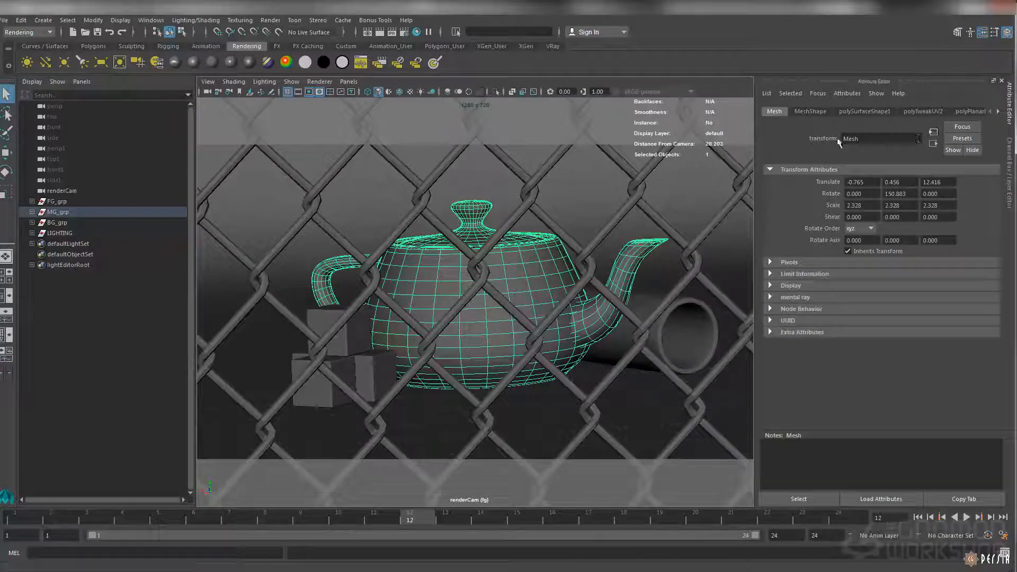
left_click(809, 112)
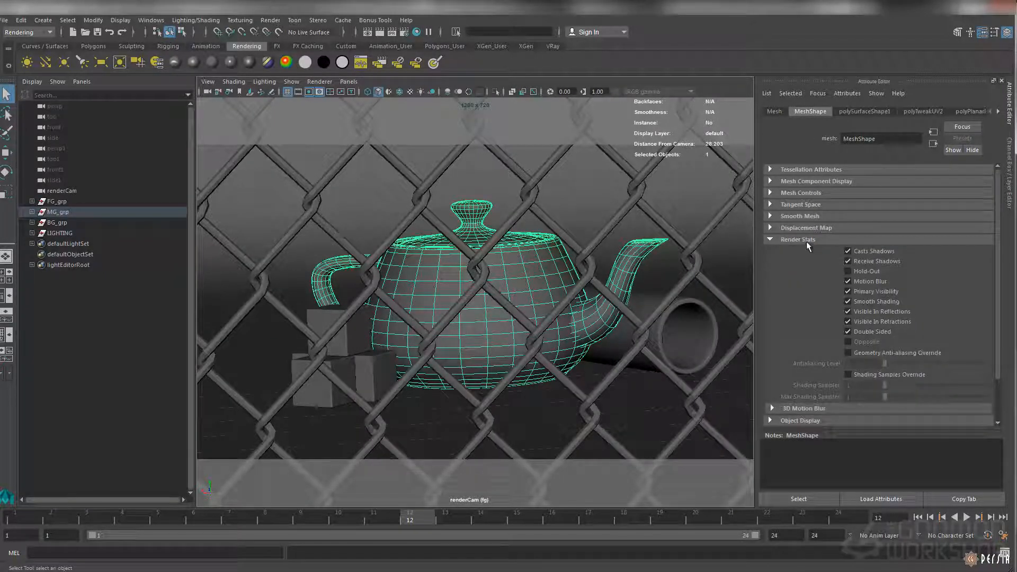
right_click(899, 295)
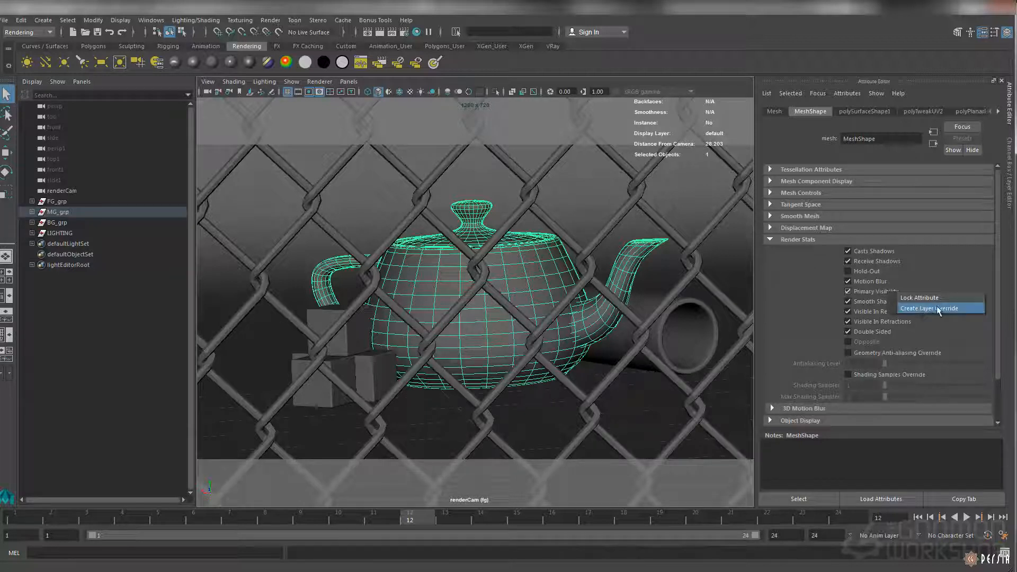
left_click(936, 308)
left_click(880, 292)
left_click_drag(879, 82, 759, 86)
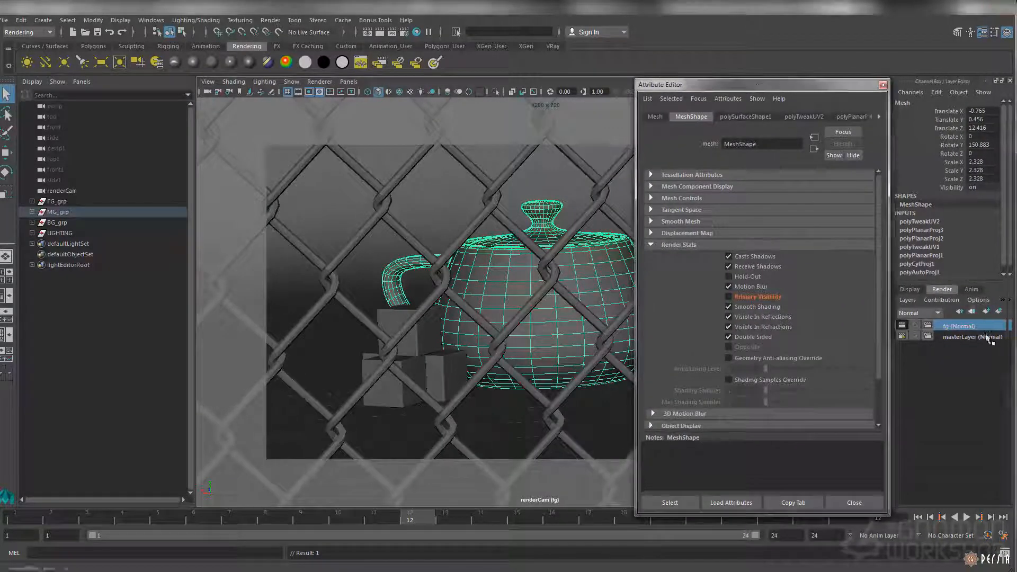
Step: Switch between masterLayer and fg to compare the teapot's Primary Visibility, ending on fg
left_click(965, 337)
left_click(966, 337)
left_click(965, 328)
left_click(965, 337)
left_click(967, 327)
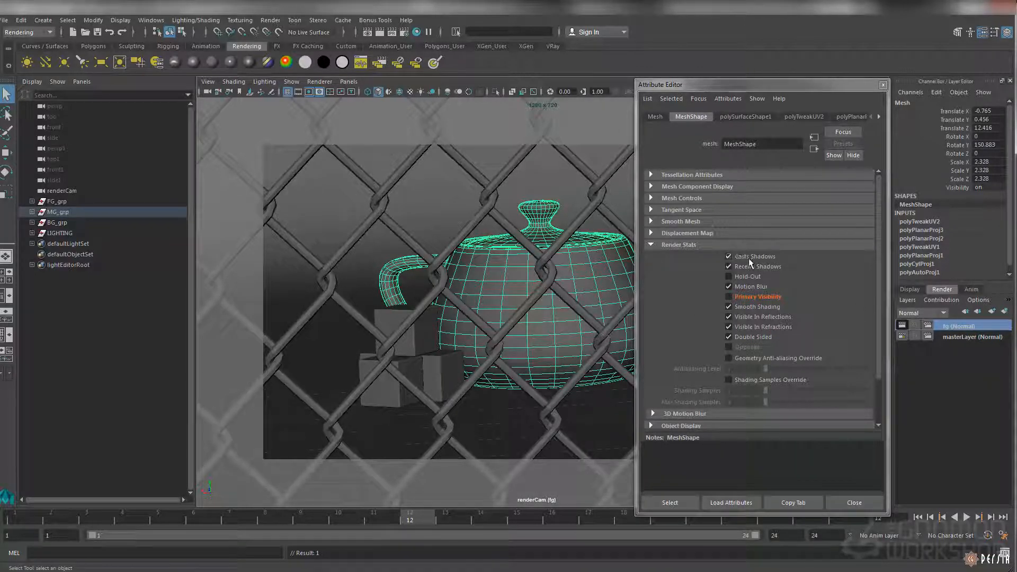
Step: Check the attributes of the individual cubes, the teapot and MG_grp for render visibility settings
left_click(386, 315)
left_click(430, 366)
left_click(395, 372)
left_click(371, 356)
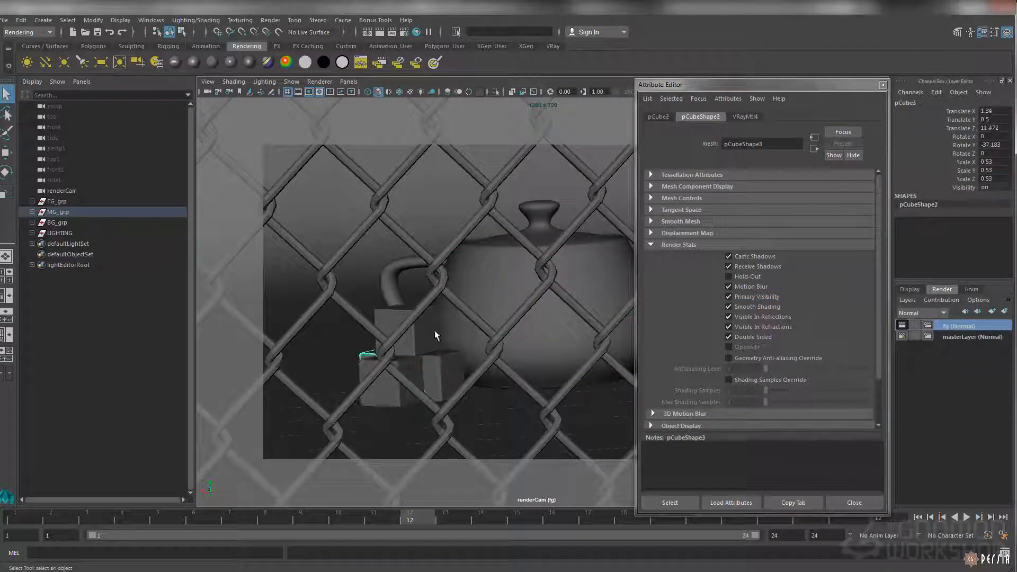
left_click(504, 299)
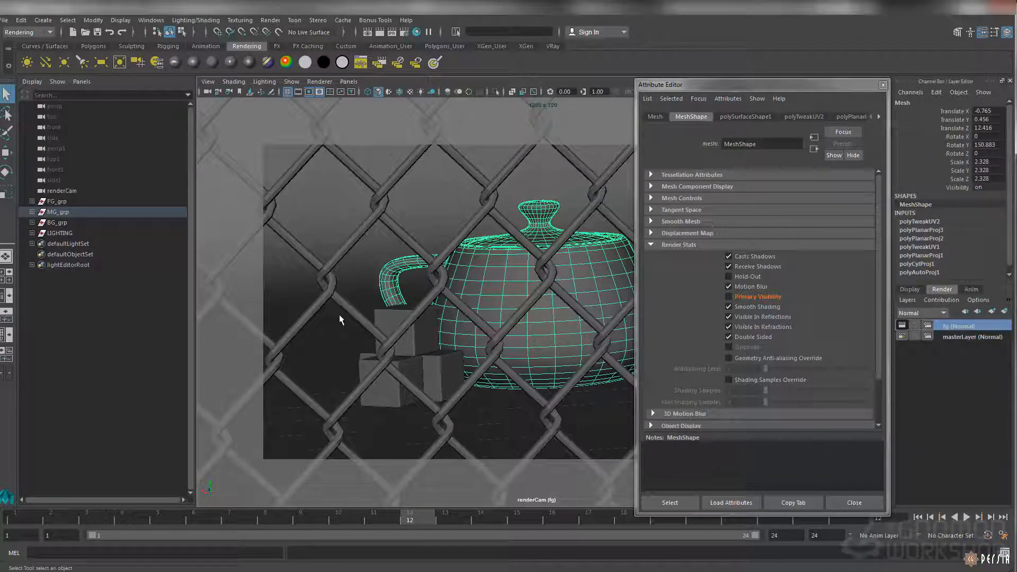
left_click(62, 231)
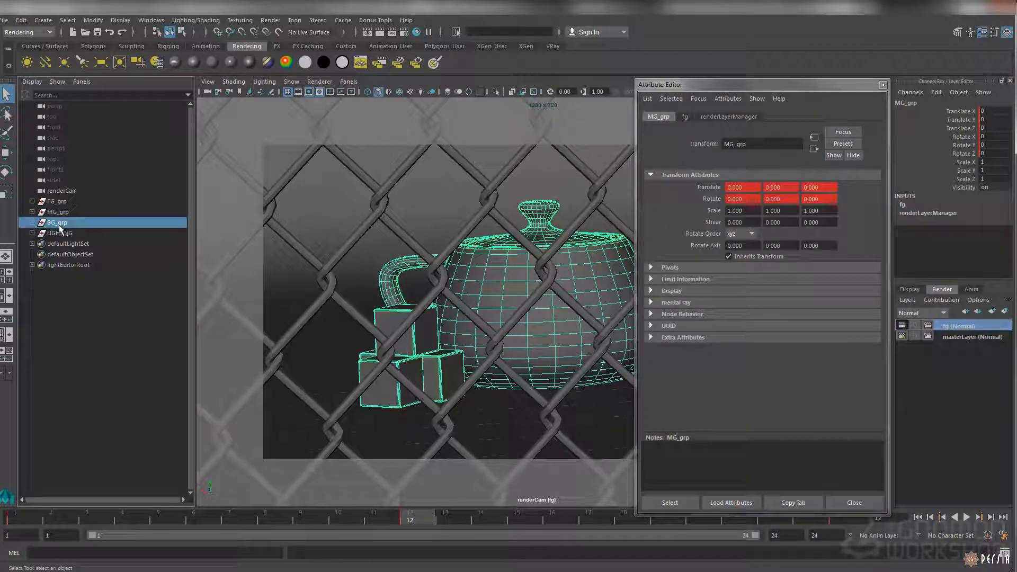
left_click(62, 212)
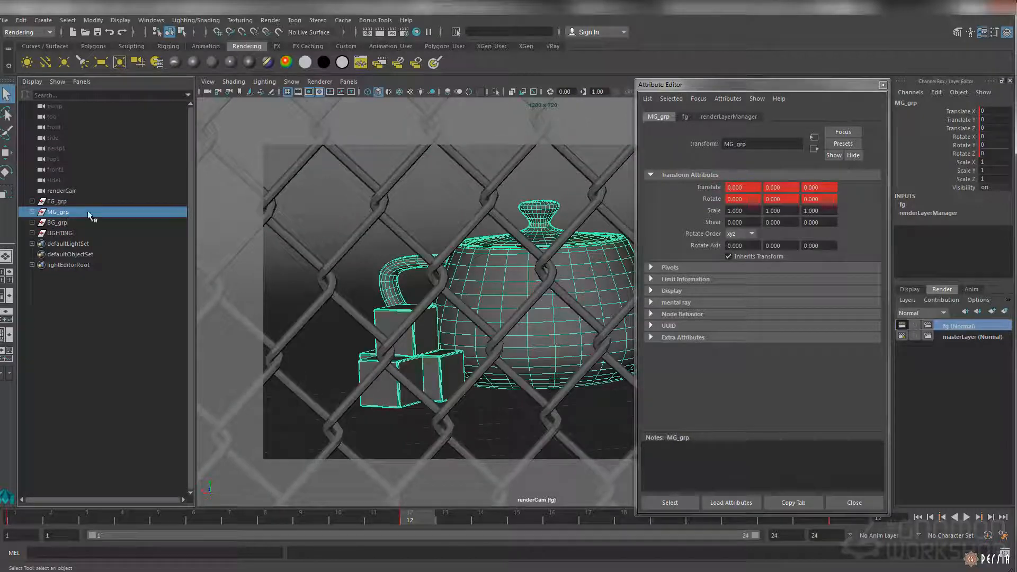
Step: Remove the layer override from the teapot shape's Primary Visibility
left_click(510, 287)
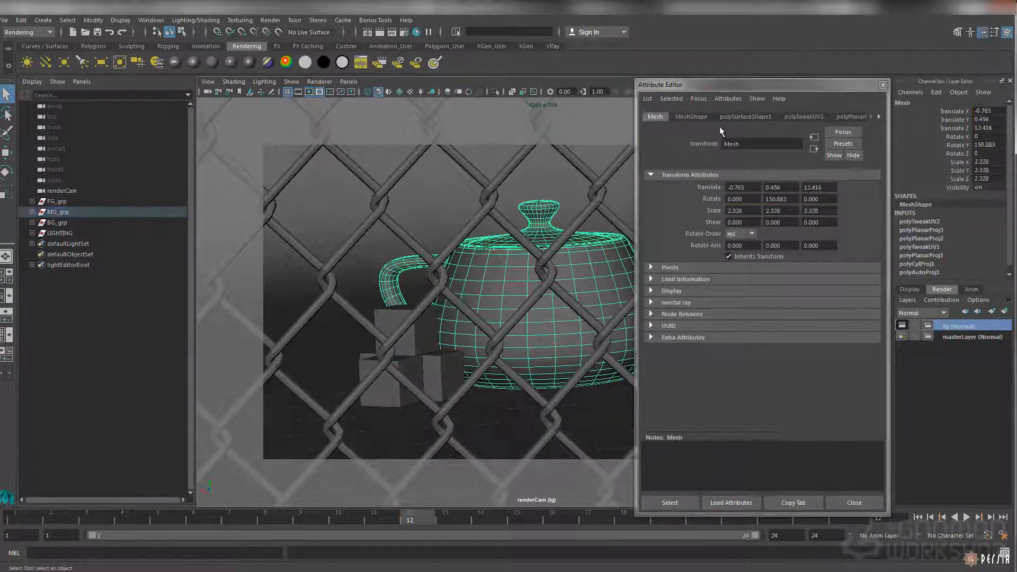
right_click(770, 298)
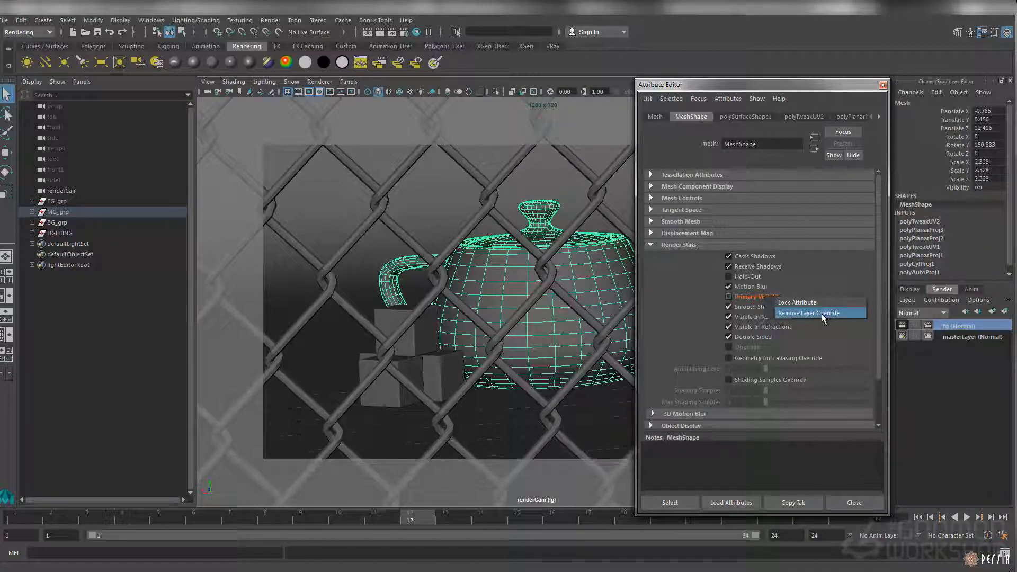
left_click(822, 314)
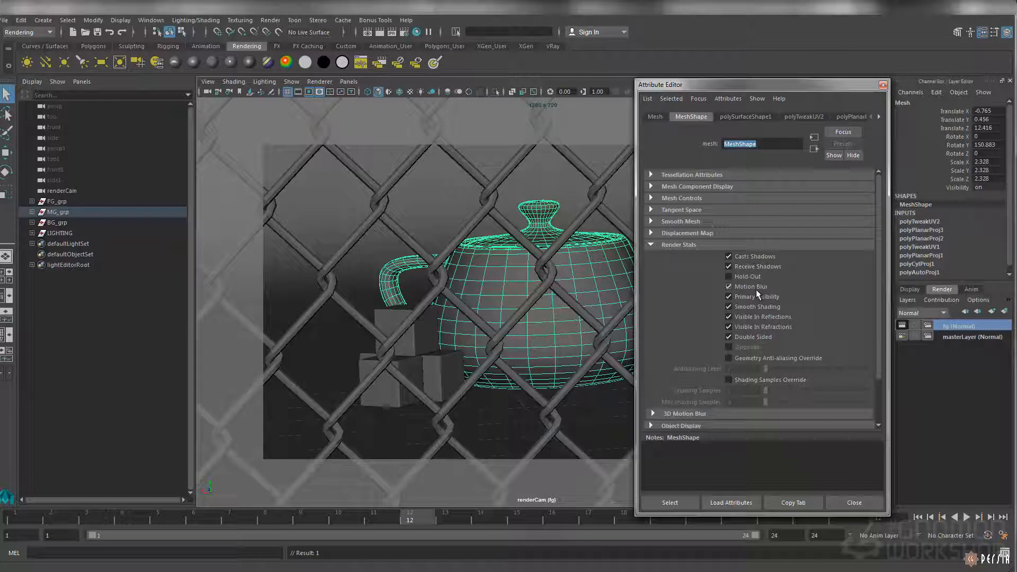
Step: Make masterLayer current and keep the V-Ray Object properties commands open in a floating window
left_click(961, 337)
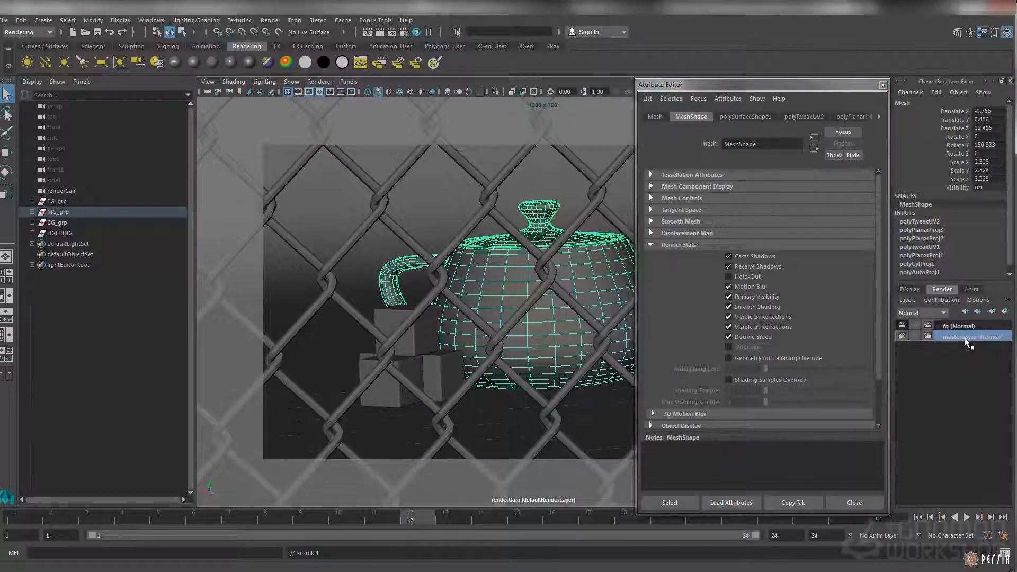
left_click(43, 20)
mouse_move(80, 293)
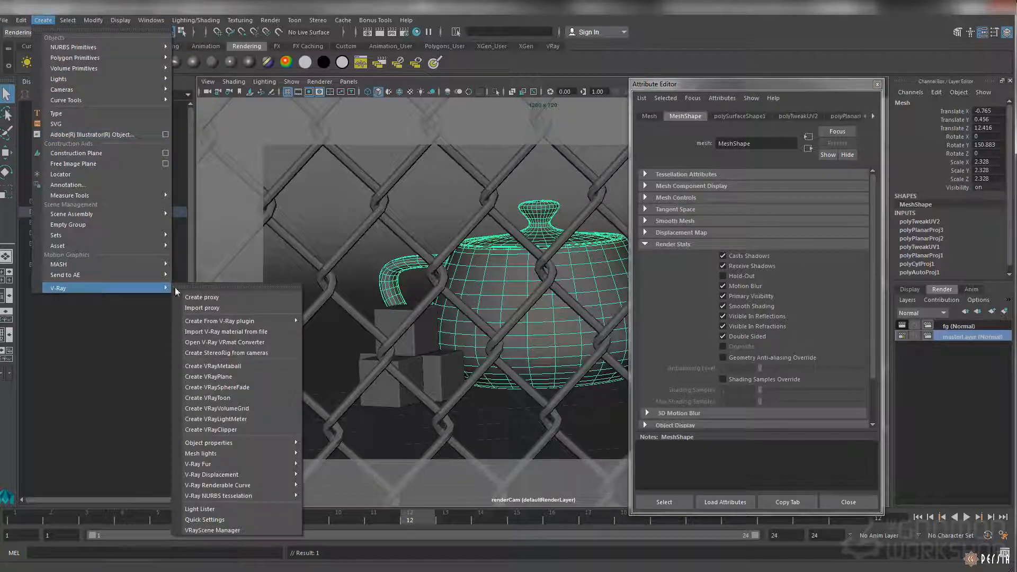
mouse_move(223, 445)
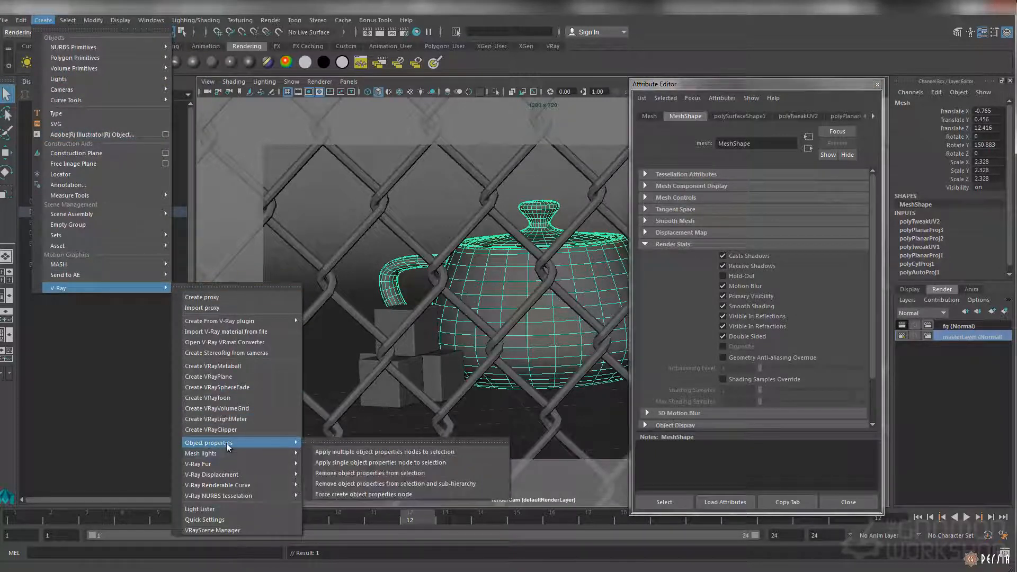
left_click(380, 443)
left_click_drag(380, 443, 97, 406)
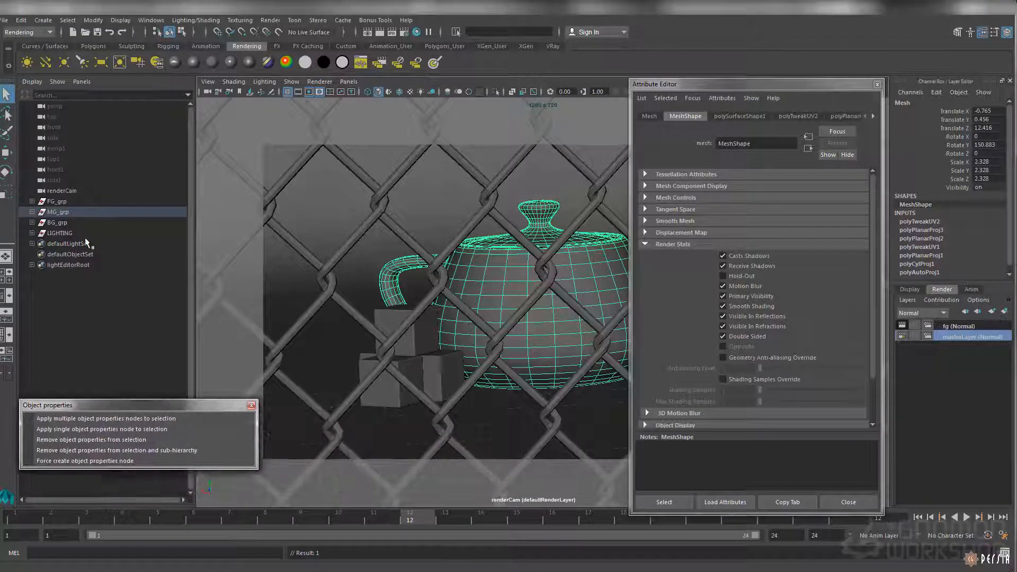
Step: Apply a single V-Ray object properties node to FG_grp
left_click(56, 202)
left_click(58, 212)
left_click(64, 223)
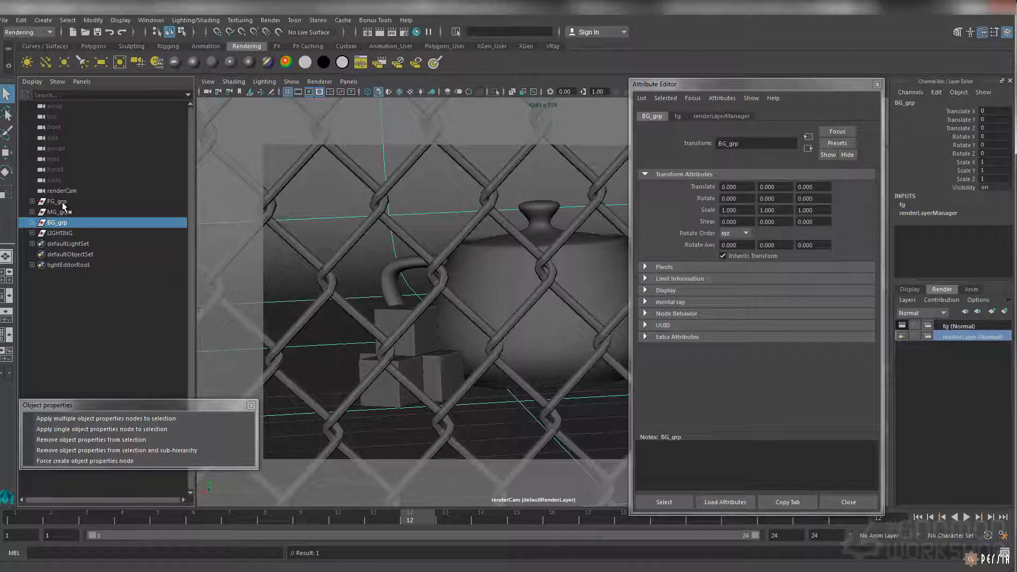
left_click(62, 203)
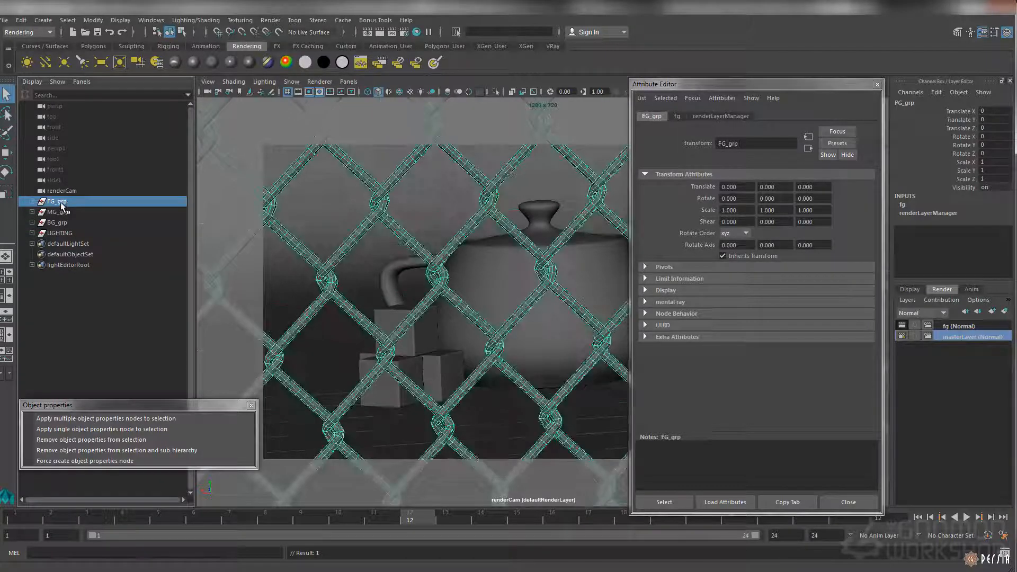
left_click(79, 429)
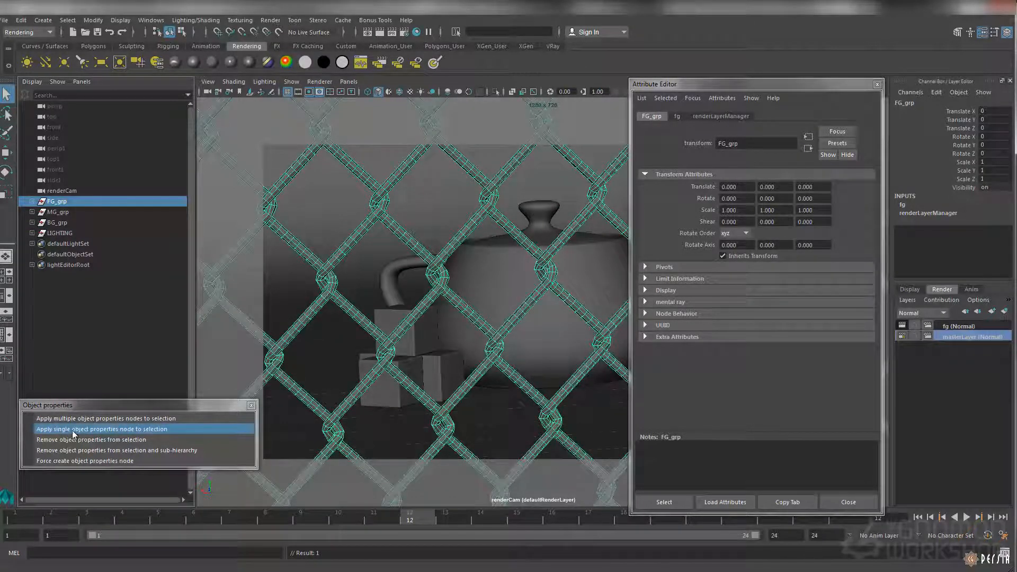
double_click(91, 430)
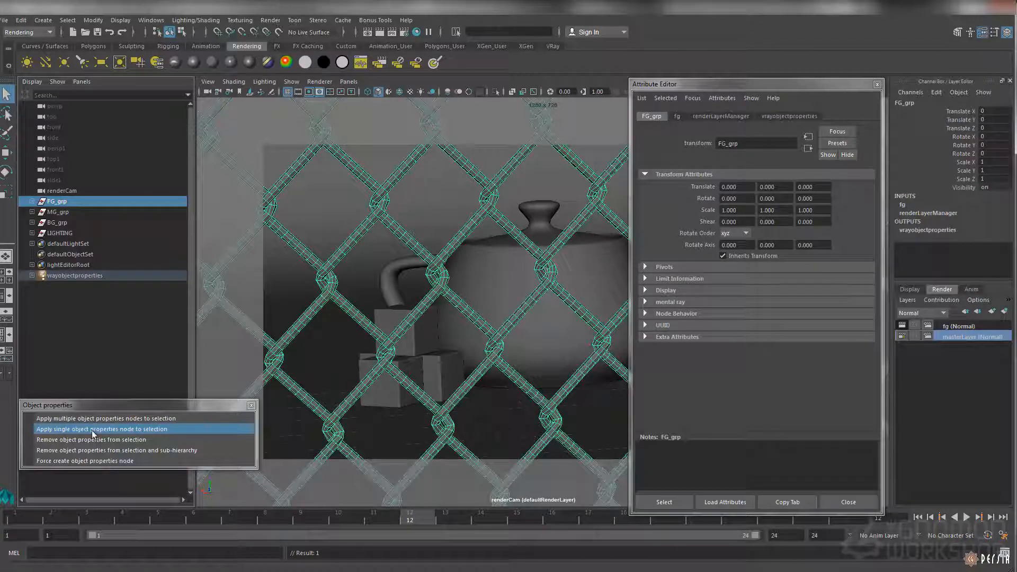
Step: Rename the object properties node of FG_grp as FG_vop
double_click(87, 274)
type("F")
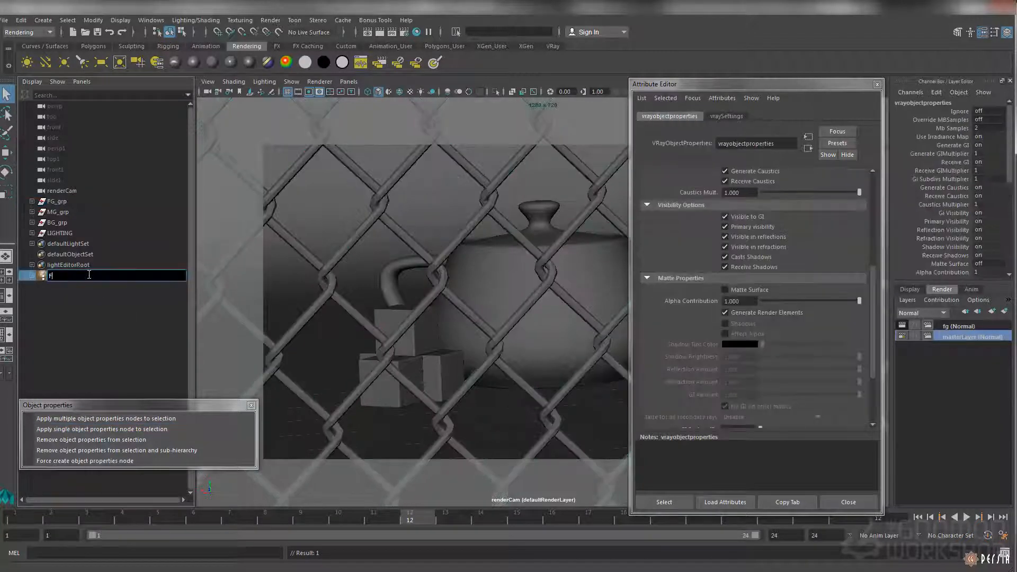
type("G_Vvop")
key("Return")
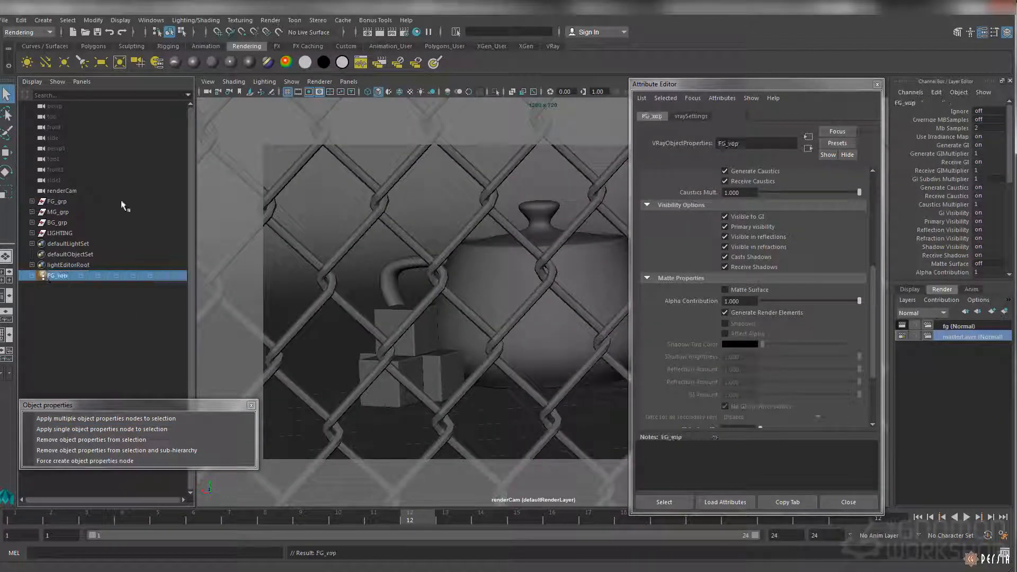
Step: Apply a separate single V-Ray object properties node to each of MG_grp and BG_grp
left_click(58, 212)
left_click(102, 430)
left_click(59, 223)
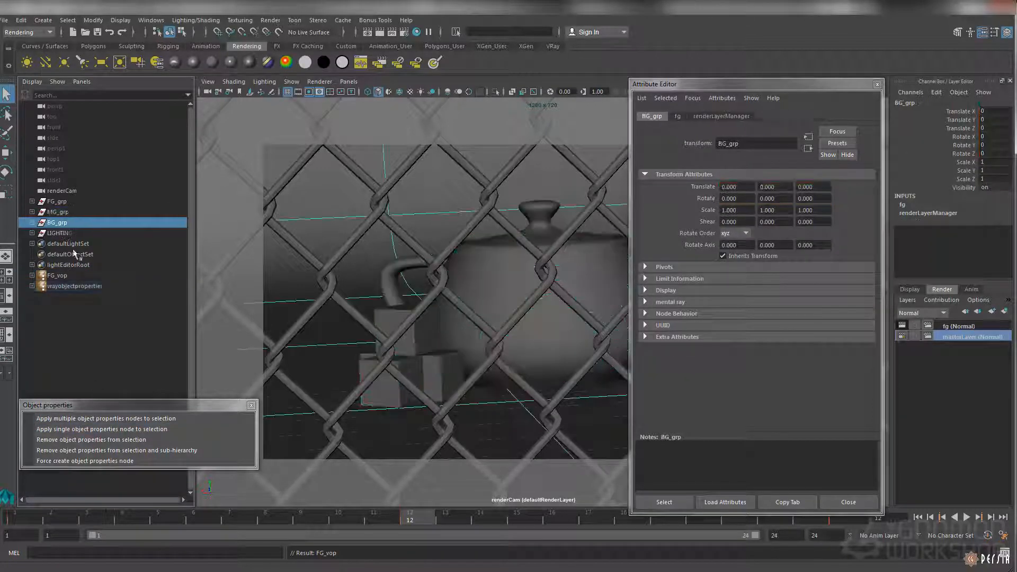
left_click(95, 430)
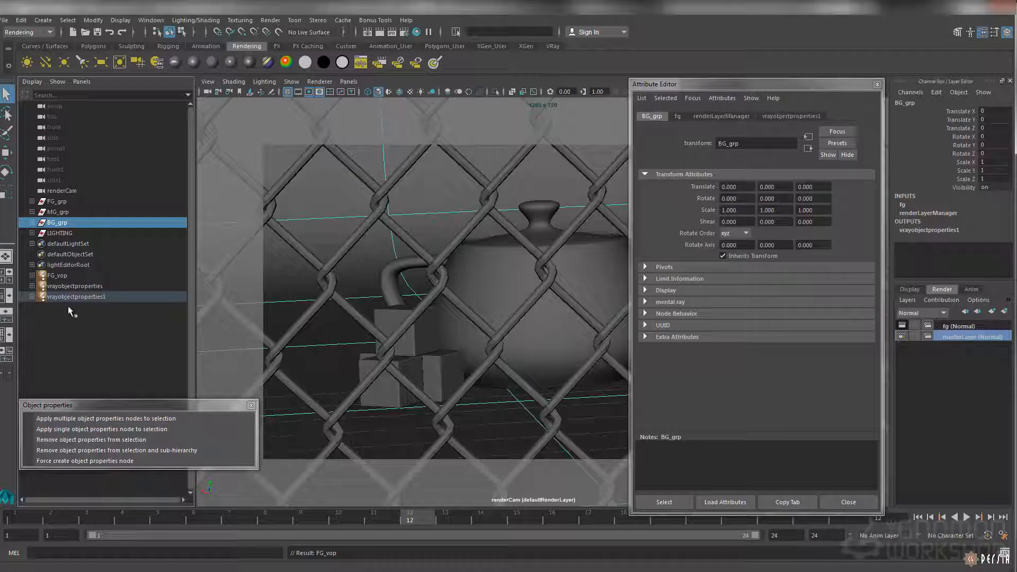
Step: Rename the object properties nodes of MG_grp and BG_grp as MG_vop and BG_vop
double_click(74, 286)
type("MG_vop")
key("Return")
left_click(74, 296)
double_click(74, 297)
type("BG_vop")
key("Return")
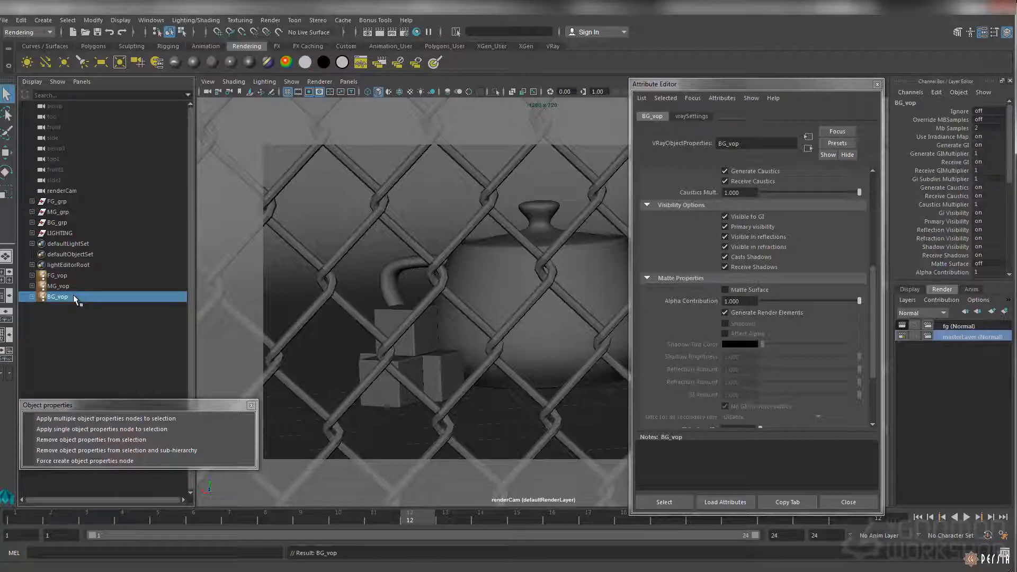
double_click(61, 301)
left_click_drag(61, 303, 85, 301)
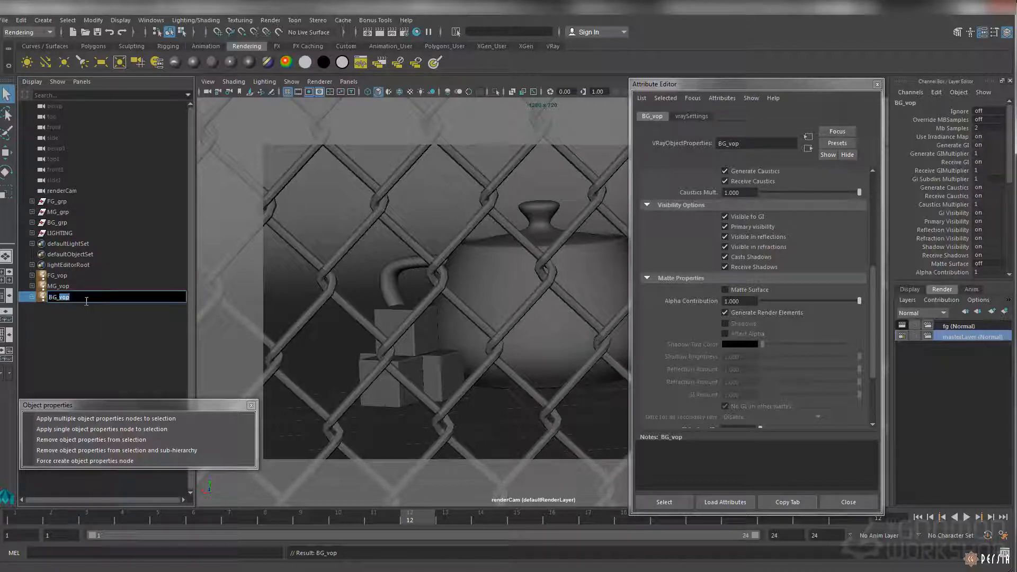
Step: For the fg render layer, create a layer override on MG_vop's Primary visibility and turn it off
left_click(89, 287)
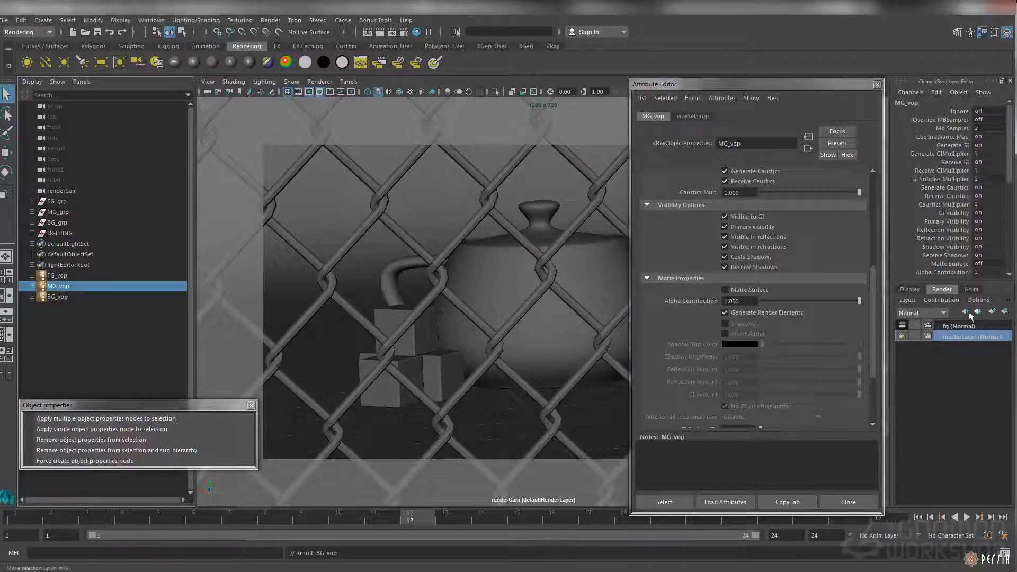
left_click(957, 328)
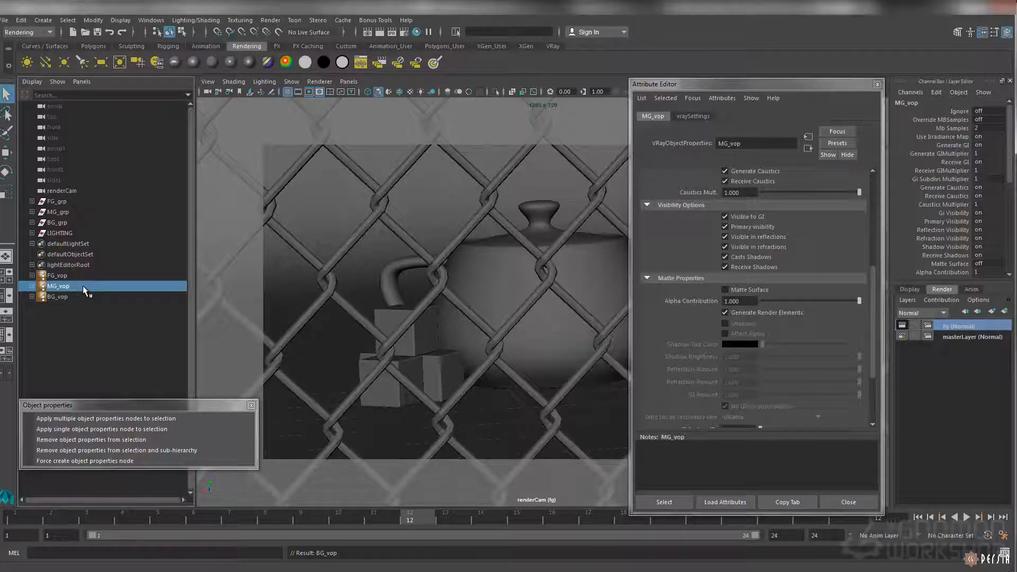
scroll(707, 268, "up", 5)
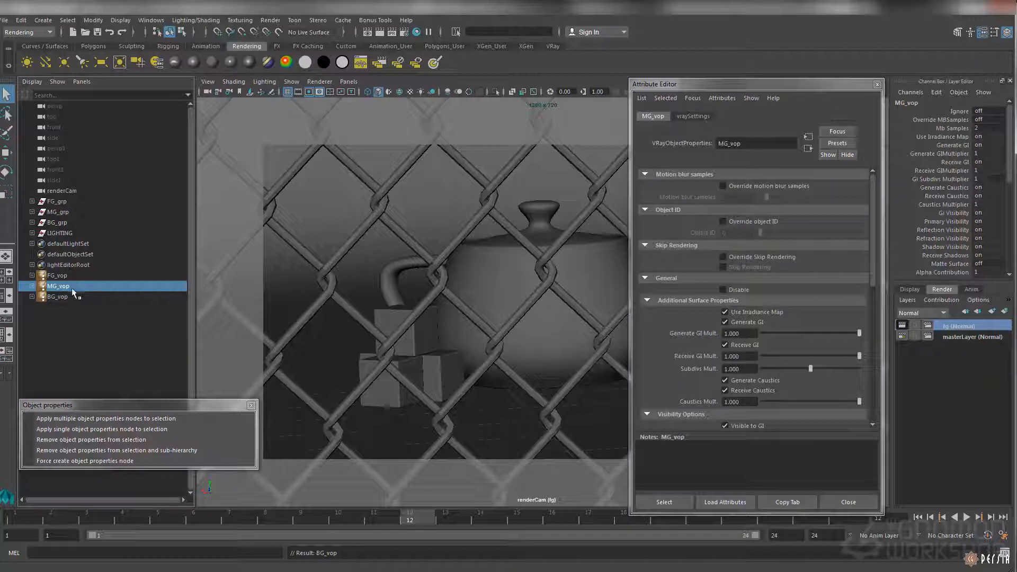
scroll(700, 286, "down", 3)
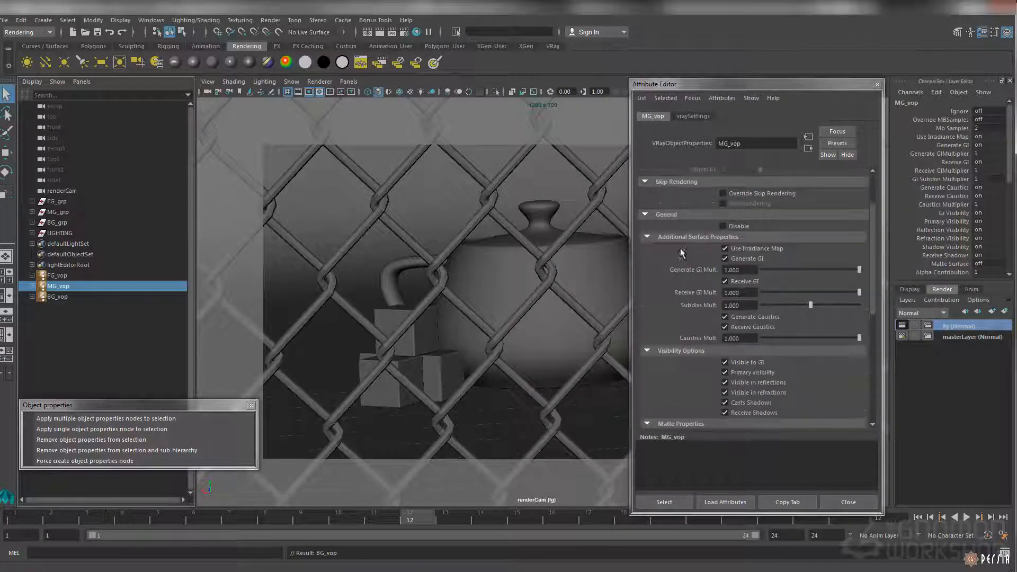
scroll(755, 375, "down", 3)
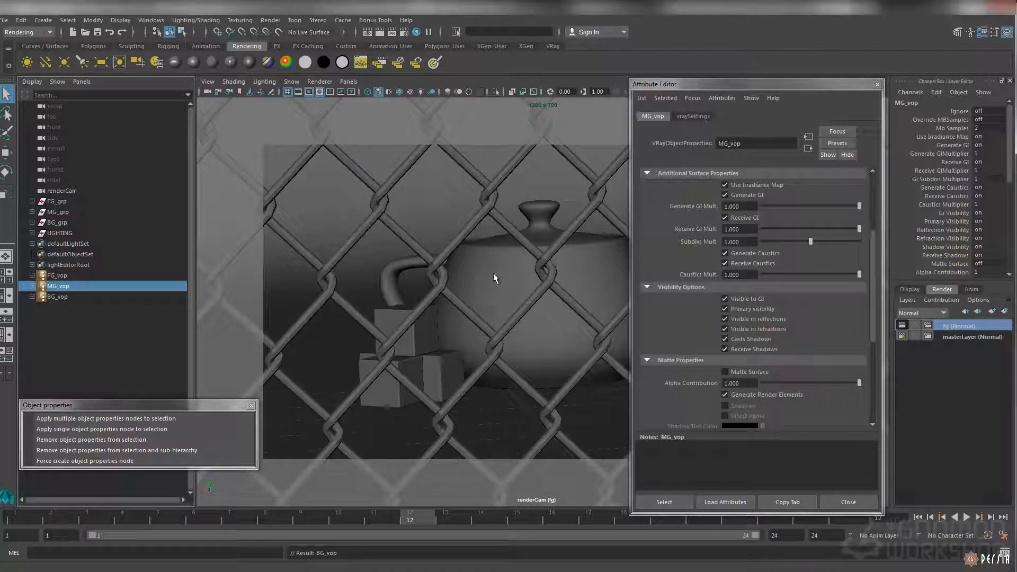
right_click(774, 311)
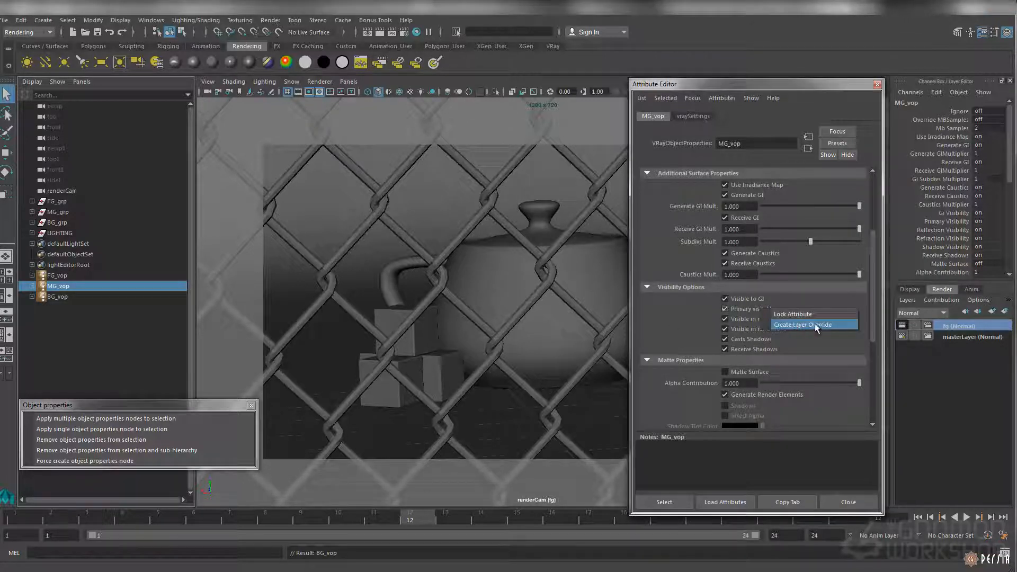
left_click(815, 325)
left_click(725, 309)
Step: Render the fg layer, stop the render, and examine the fence's lower edge where it meets the floor
left_click(494, 275)
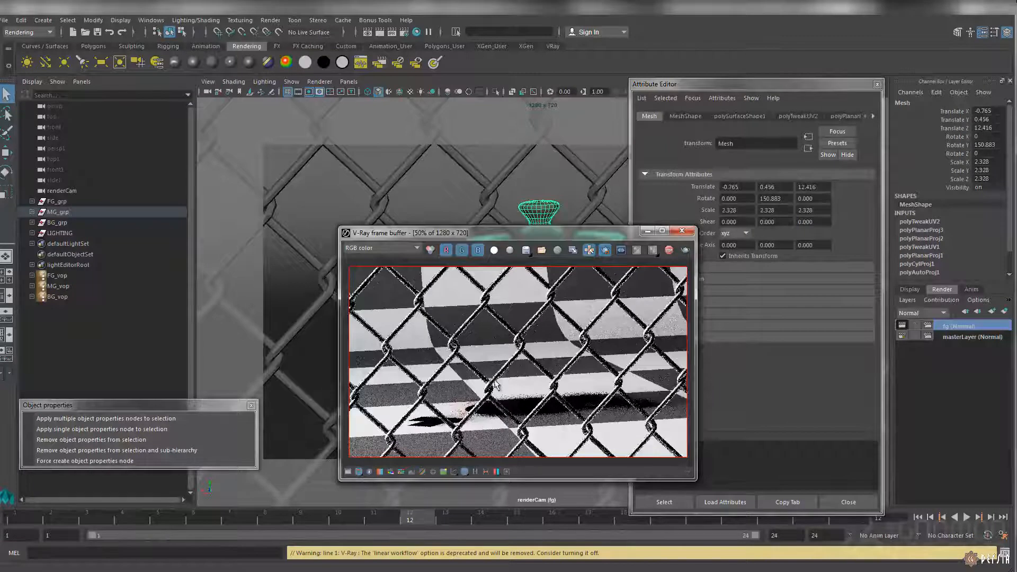
left_click_drag(479, 234, 390, 238)
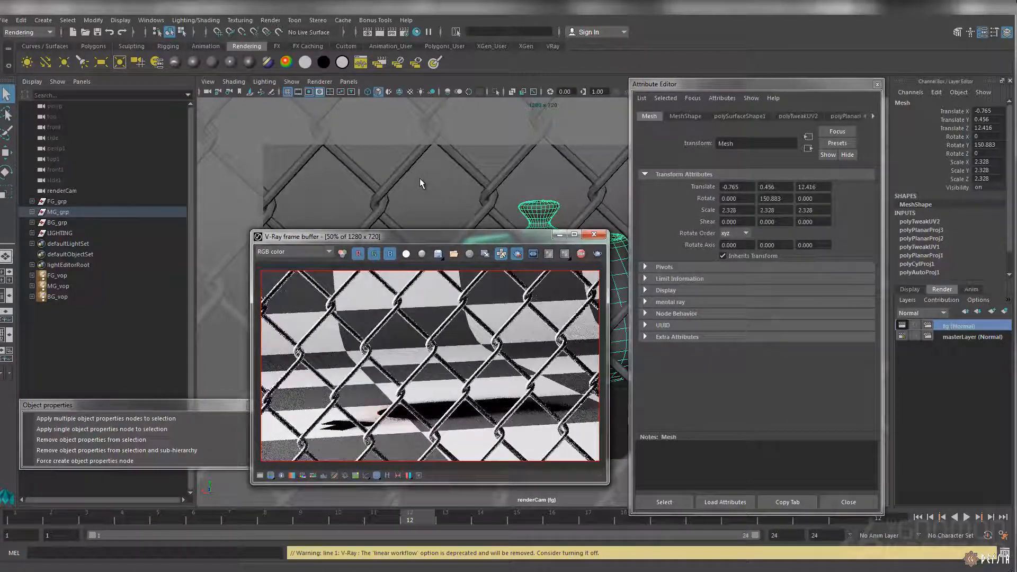
left_click(581, 254)
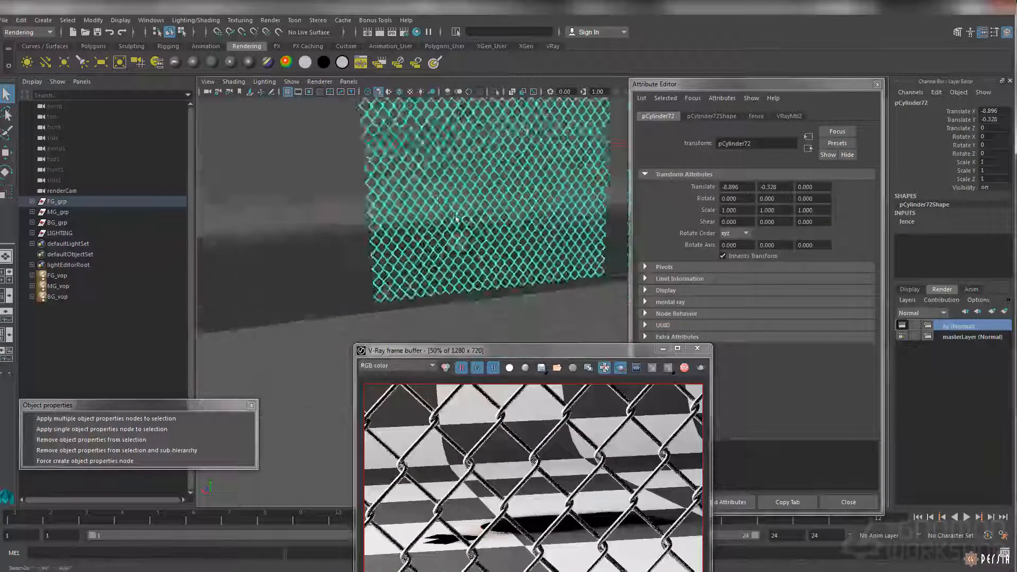
left_click_drag(457, 218, 493, 274, "alt")
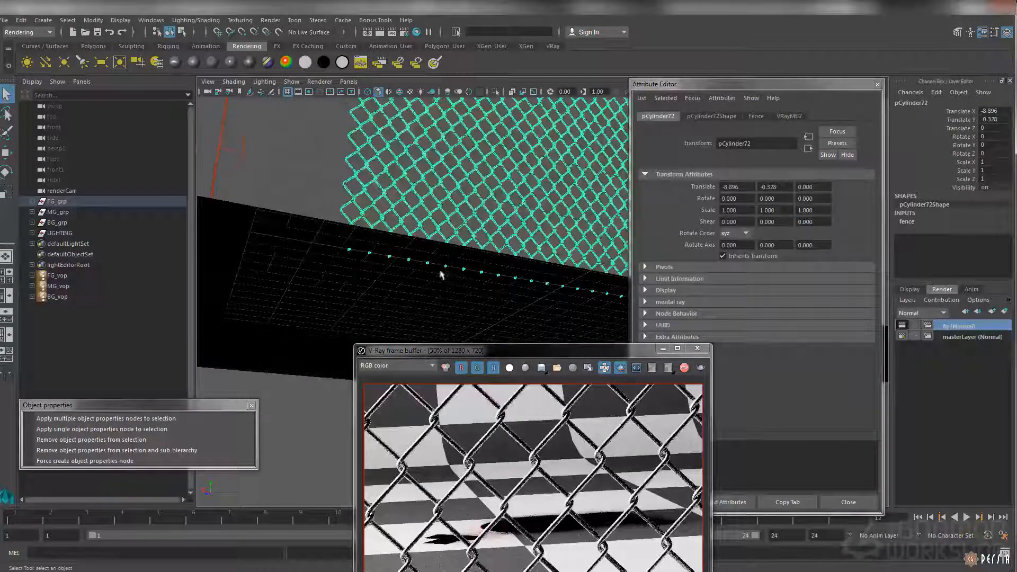
left_click_drag(466, 268, 443, 268, "alt")
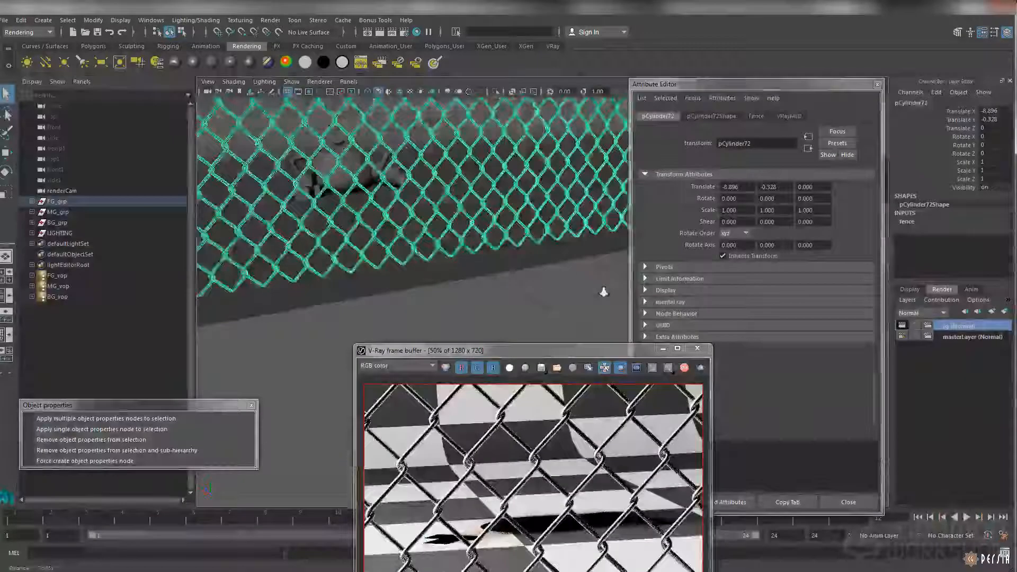
scroll(531, 268, "up", 10)
scroll(487, 261, "up", 5)
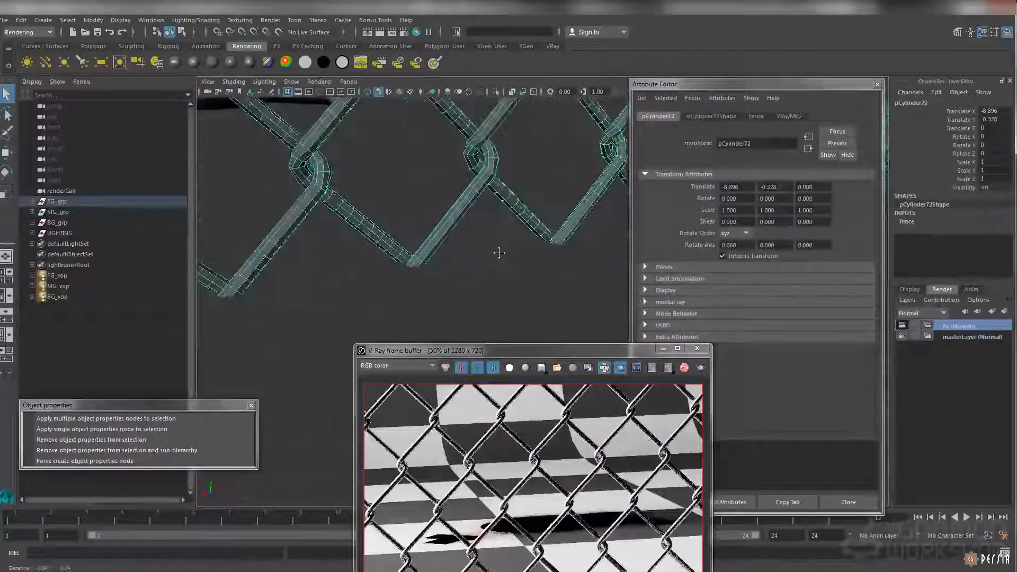
Step: Try overriding Primary visibility on BG_vop in the fg layer and turning it off
left_click(93, 298)
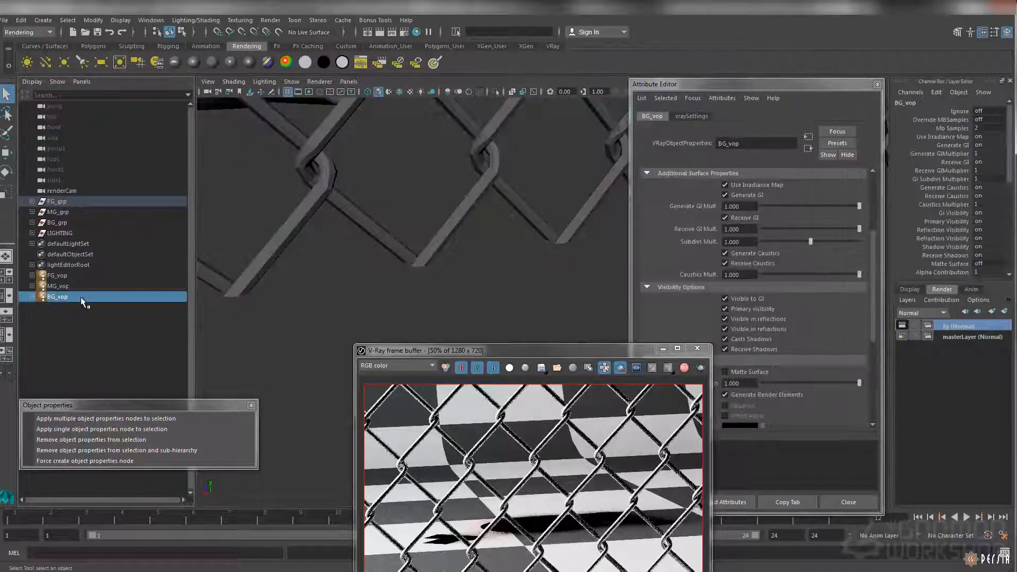
right_click(758, 313)
left_click(788, 328)
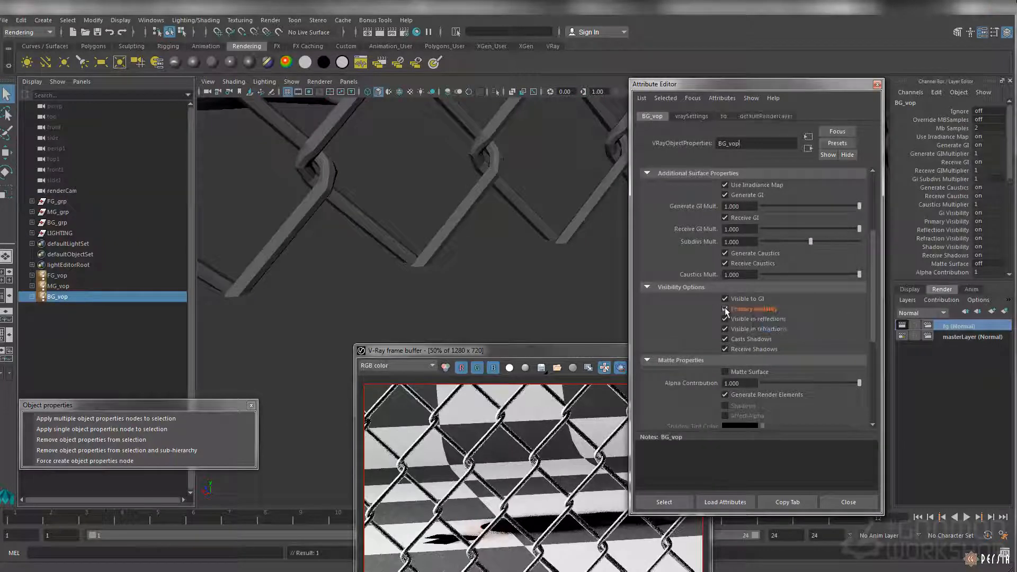
left_click(757, 310)
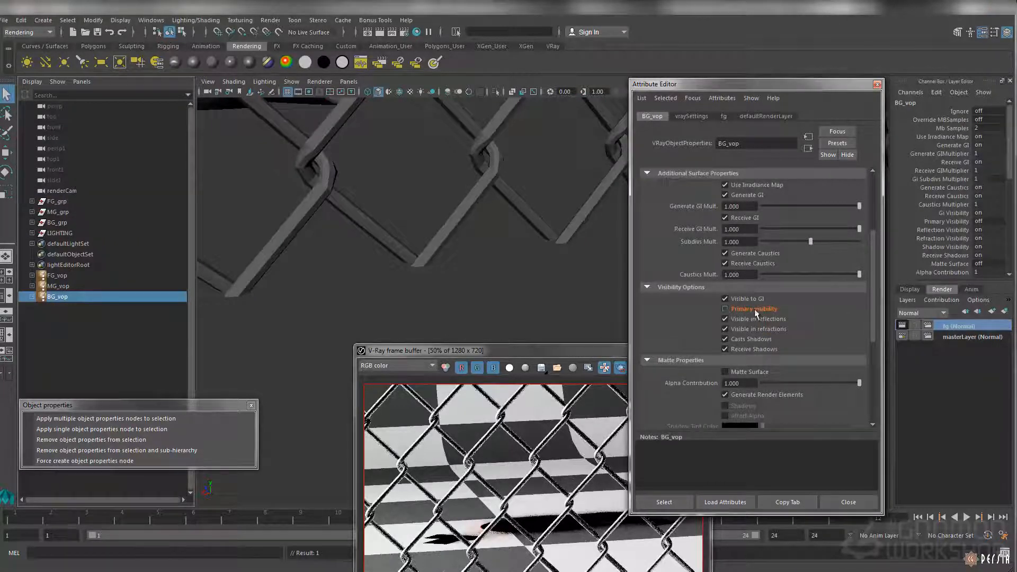
Step: Render the fg layer, compare RGB and alpha close up at the fence's bottom tips, and stop the render
left_click(451, 278)
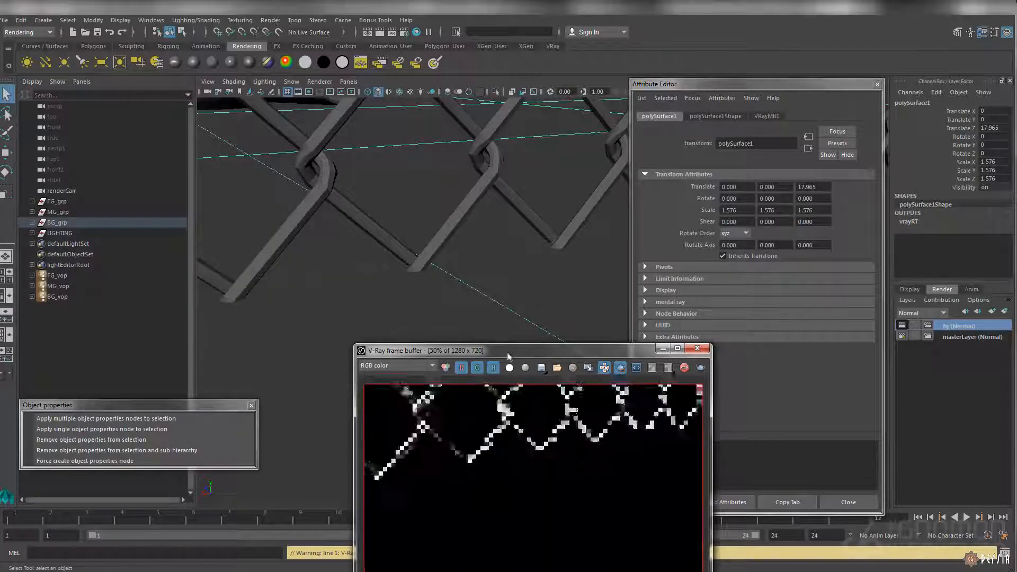
left_click_drag(507, 354, 452, 213)
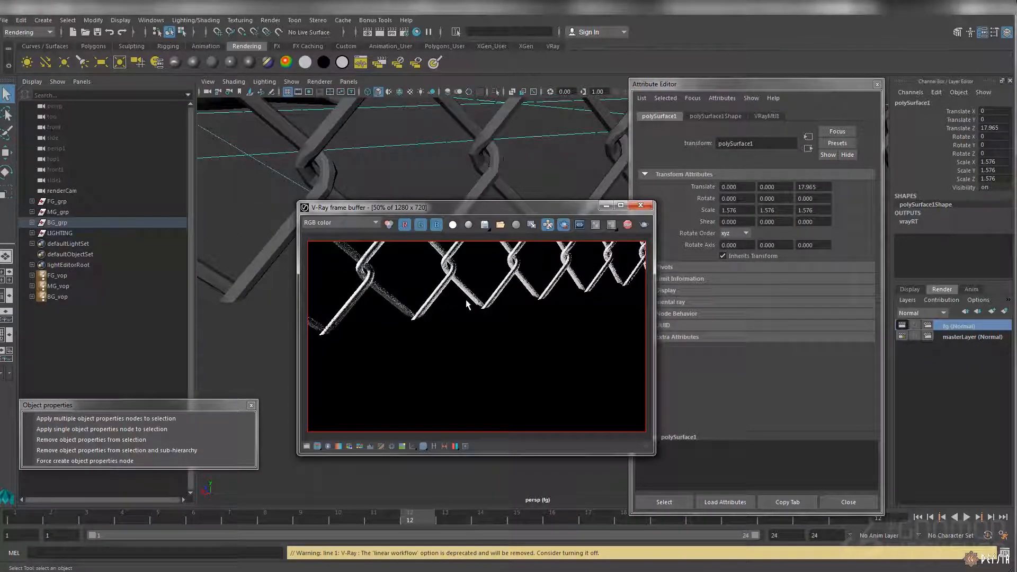
left_click(452, 224)
scroll(478, 320, "up", 3)
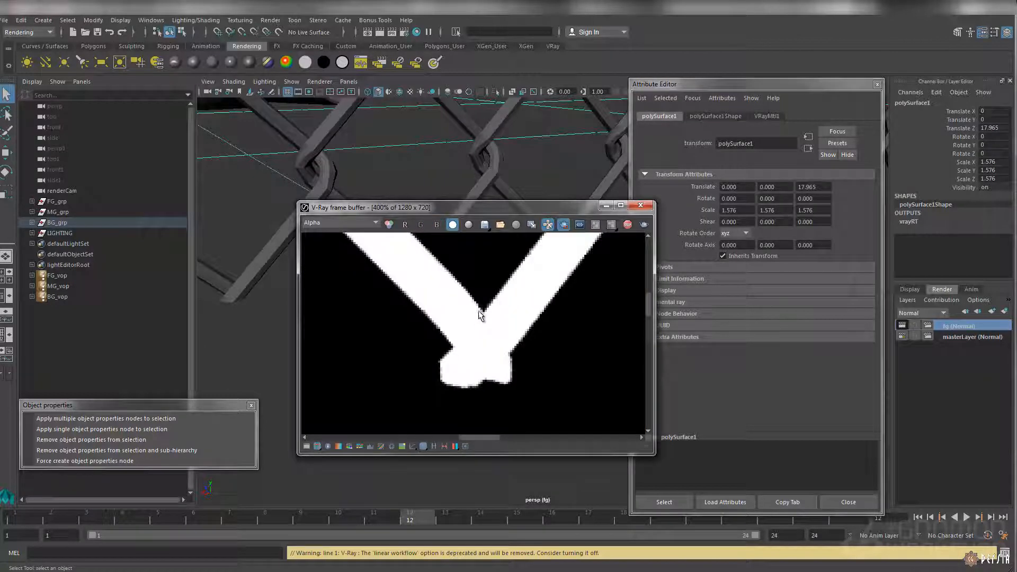
middle_click_drag(477, 365, 480, 326)
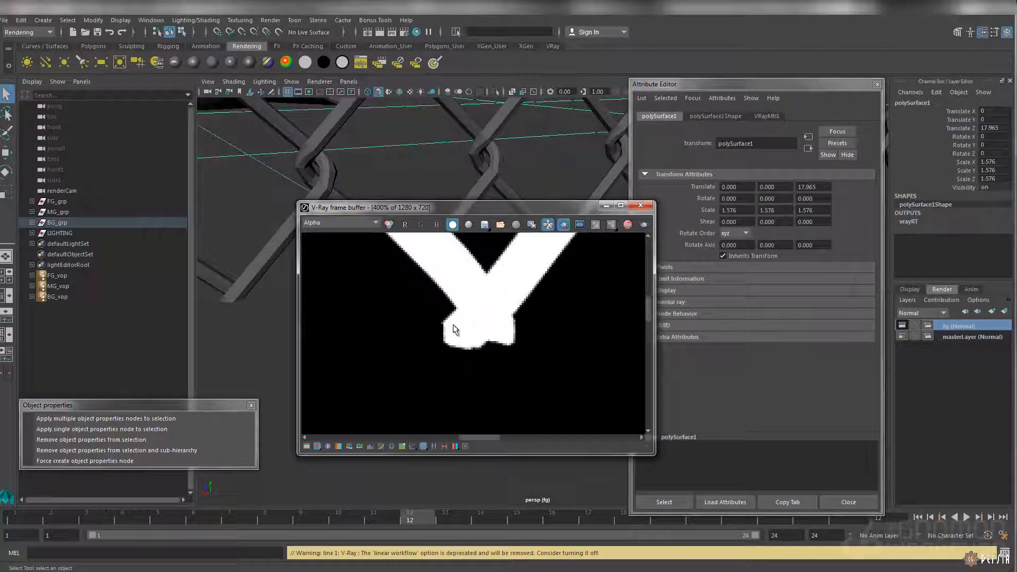
left_click(389, 224)
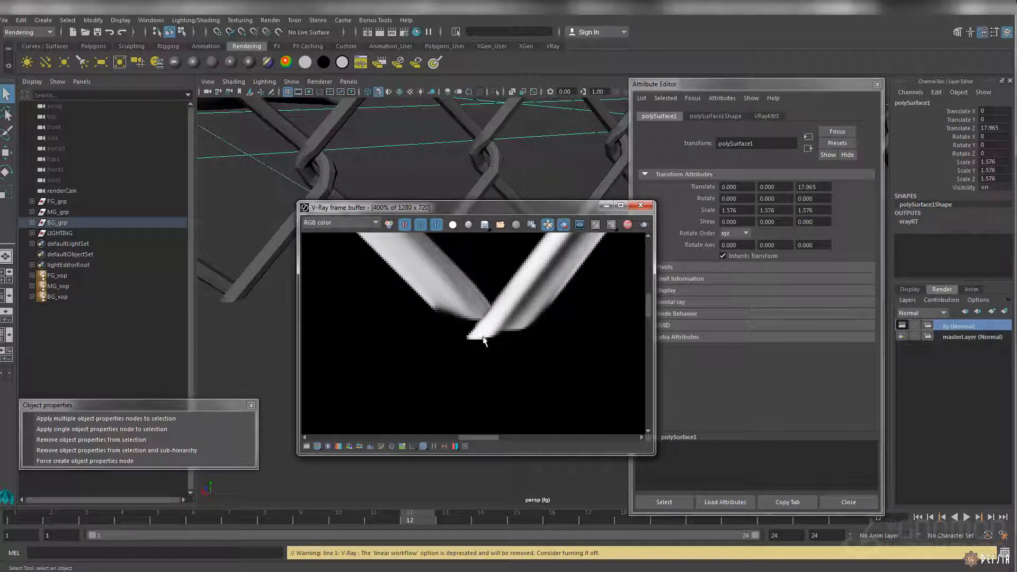
left_click(452, 225)
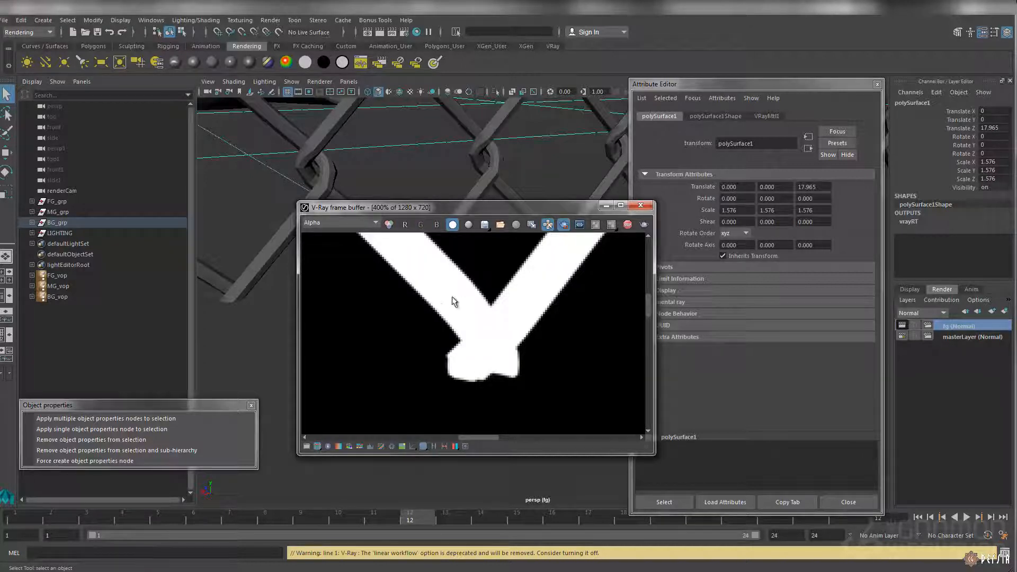
left_click(627, 227)
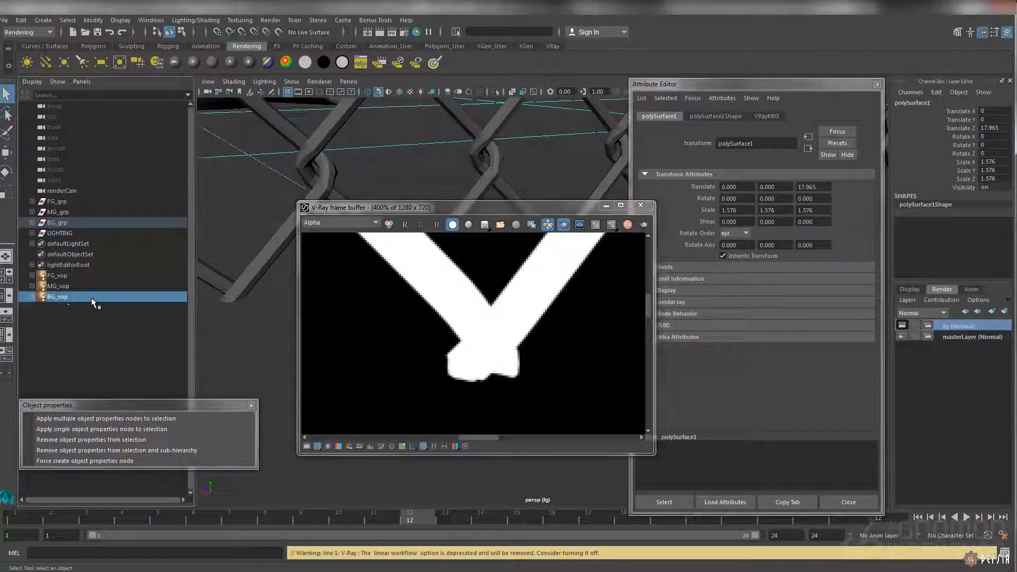
Step: Replace BG_vop's Primary visibility override with a layer override that enables Matte Surface
left_click(77, 297)
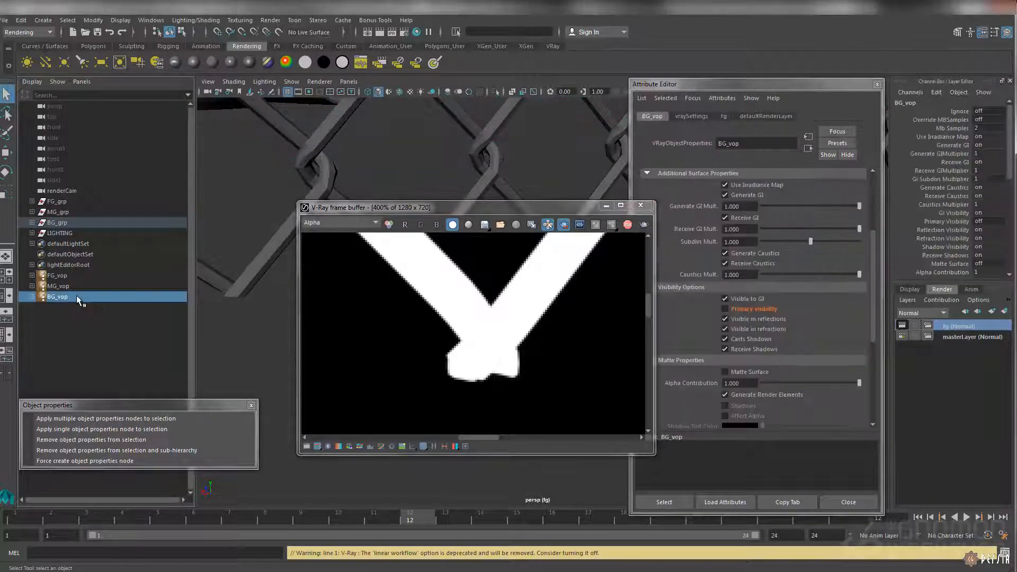
left_click(760, 310)
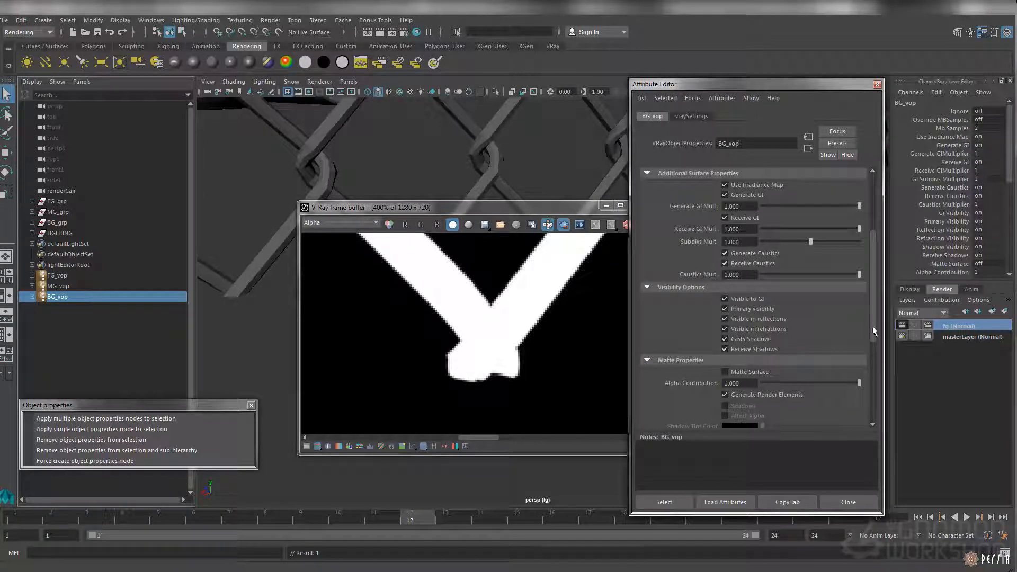
scroll(874, 329, "down", 3)
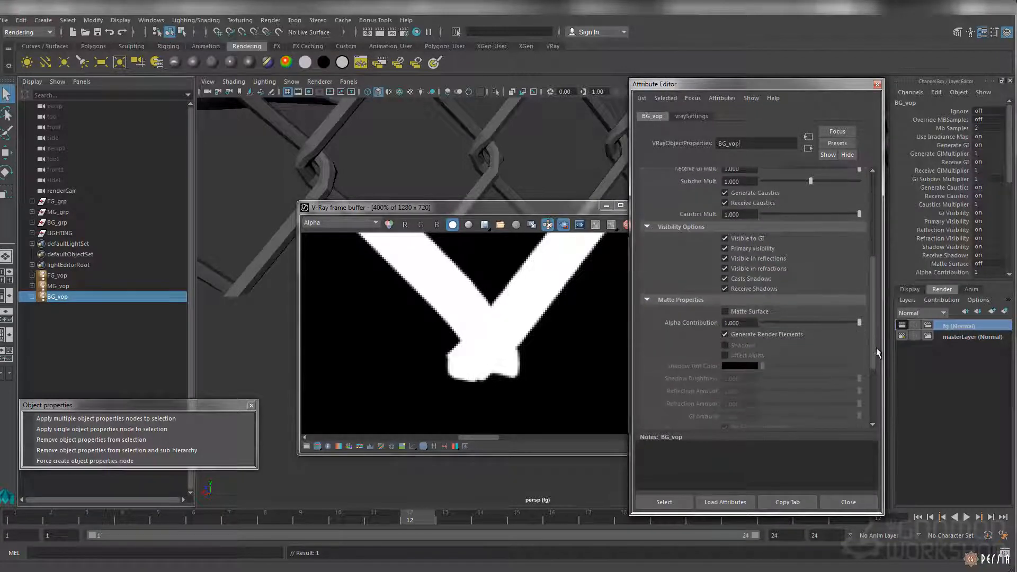
right_click(758, 311)
left_click(799, 326)
left_click(725, 311)
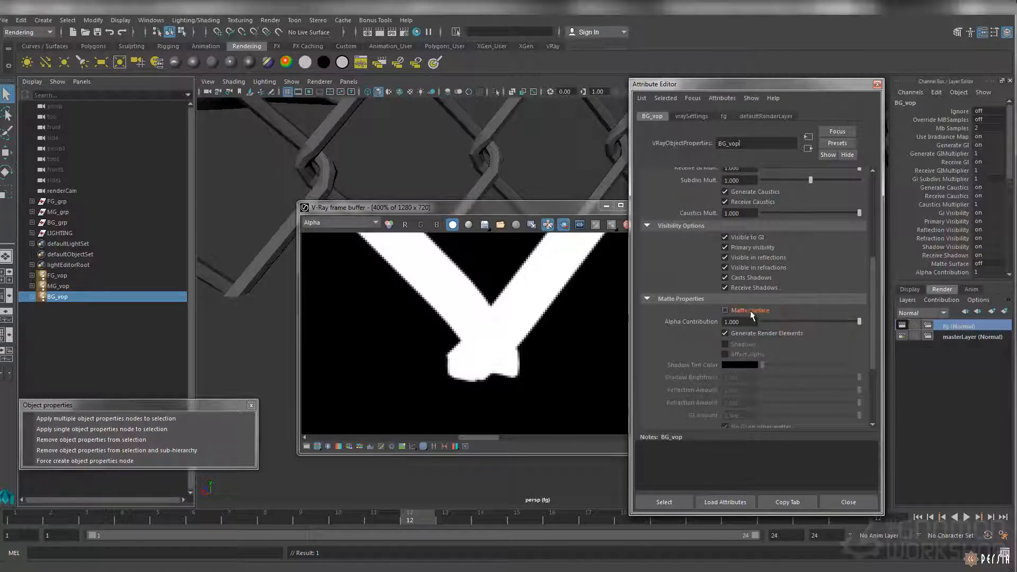
Step: Create a layer override on BG_vop's Alpha Contribution and set it to -1
right_click(697, 321)
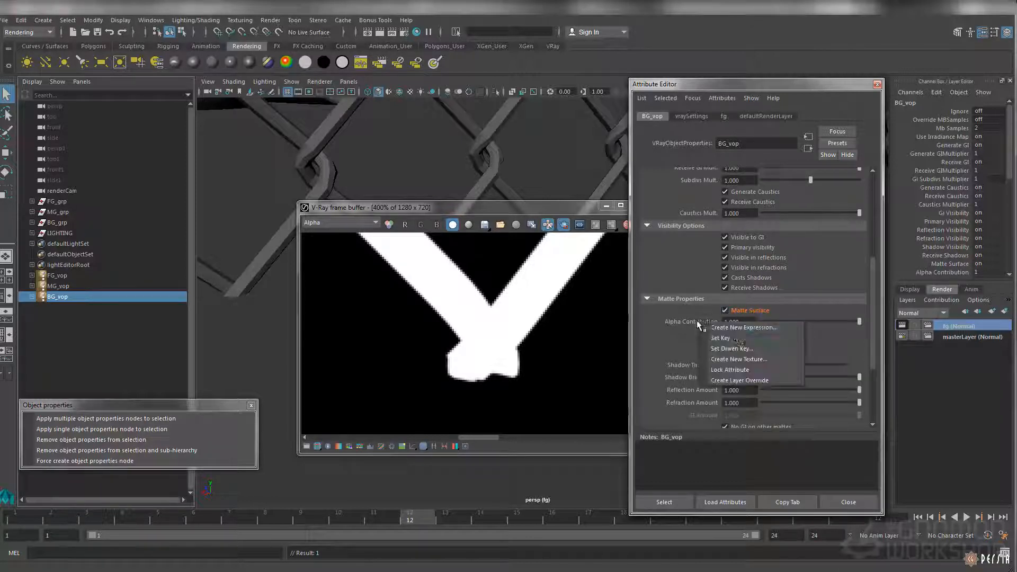
left_click(740, 380)
left_click_drag(834, 324, 748, 325)
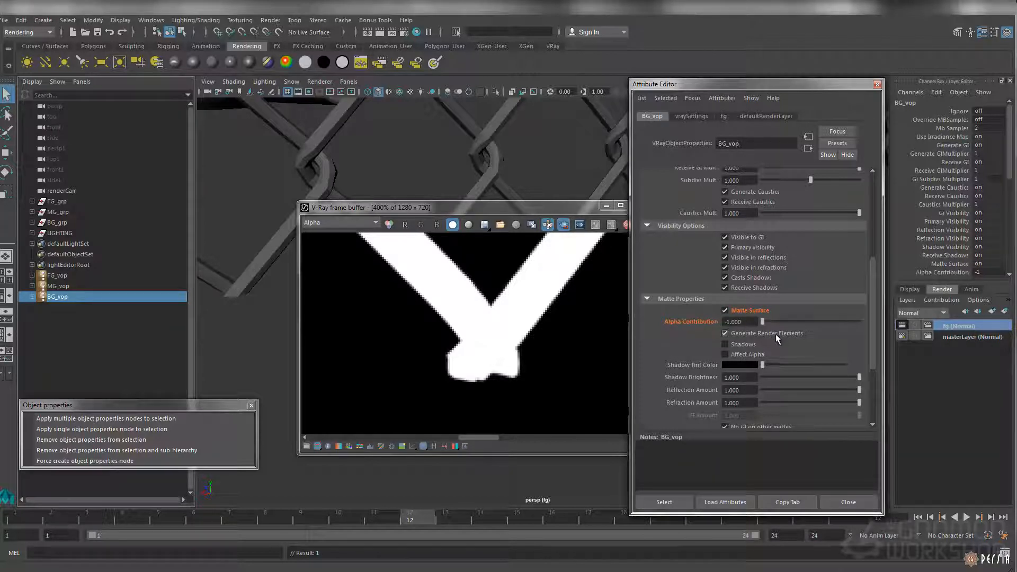
Step: Start a V-Ray IPR render of the fg layer and check the fence tips in the Alpha channel
left_click(339, 222)
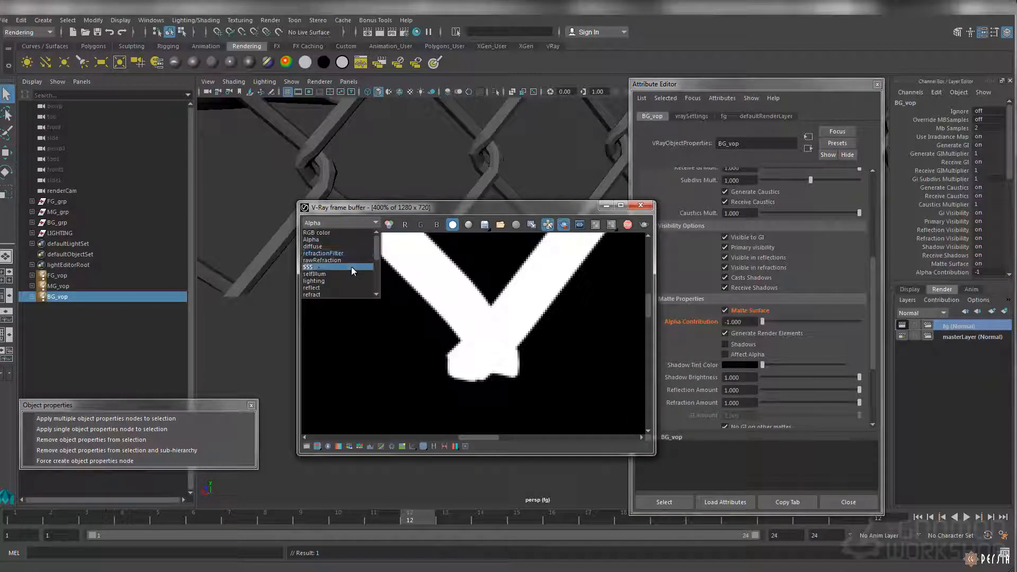
left_click(485, 187)
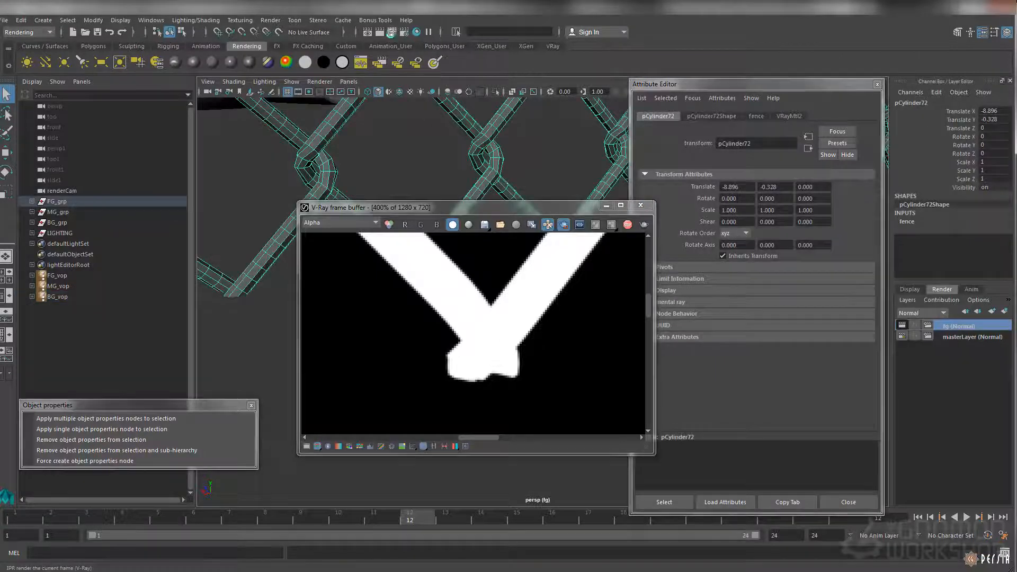
left_click(391, 33)
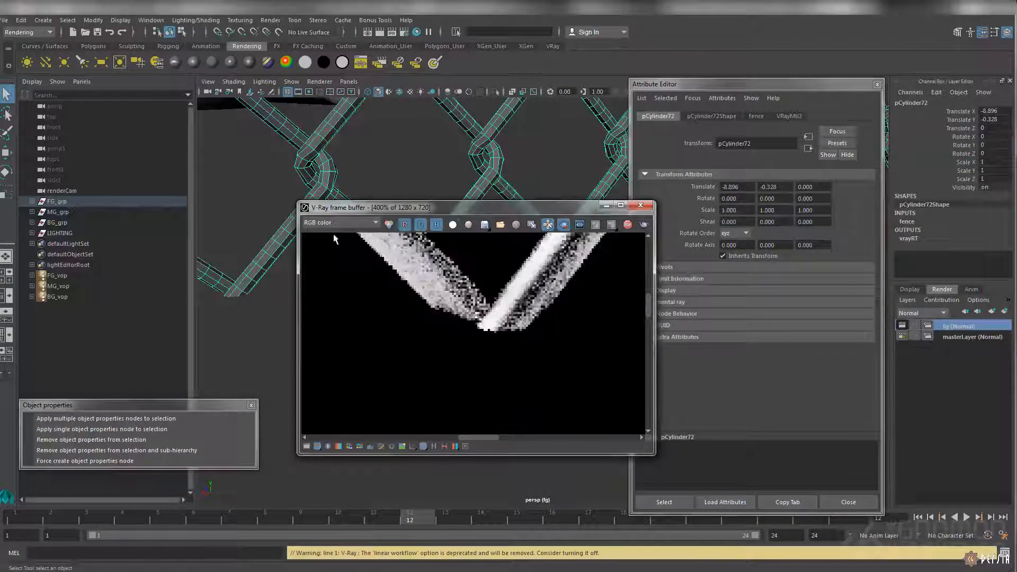
left_click(339, 223)
left_click(311, 240)
left_click(452, 224)
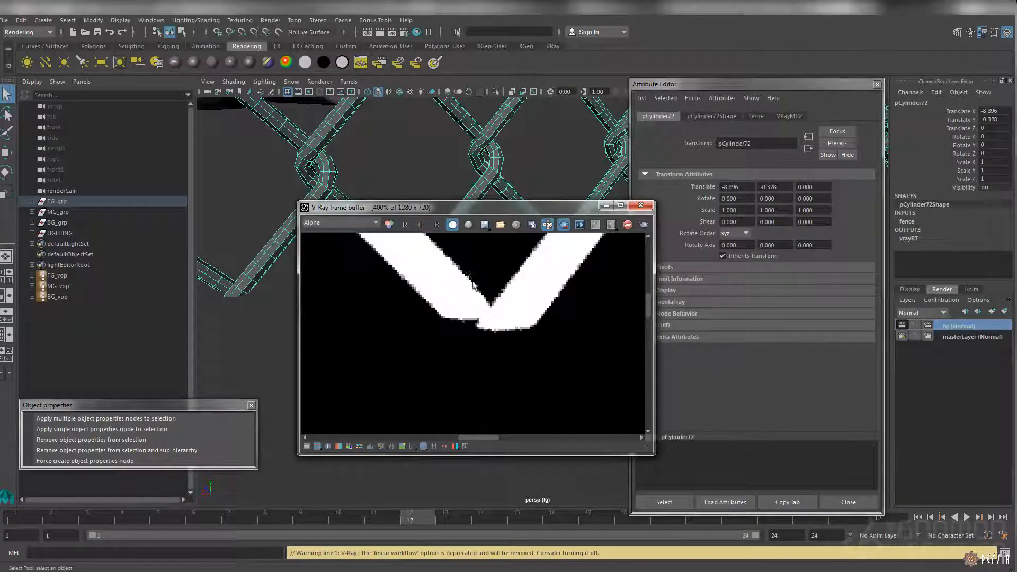
left_click(389, 224)
Step: Inspect the _uv render element in the frame buffer and return the display to RGB color
left_click(339, 223)
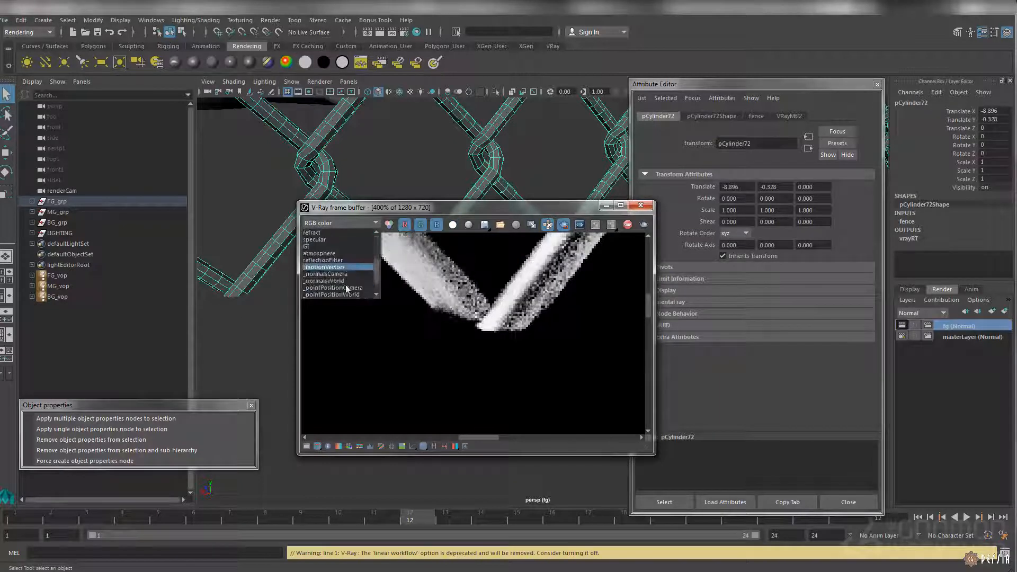
left_click(339, 281)
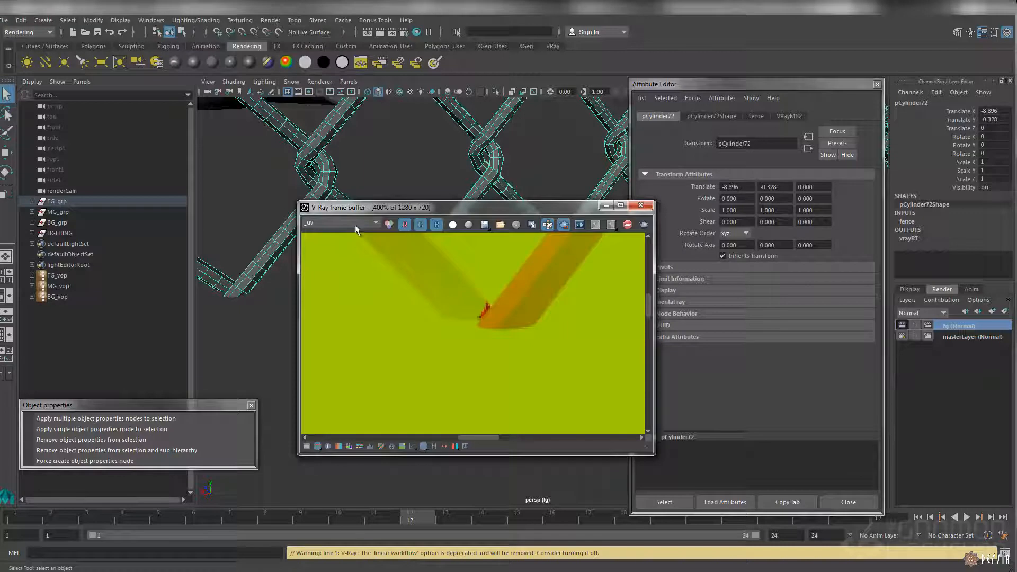
left_click(339, 222)
left_click(344, 233)
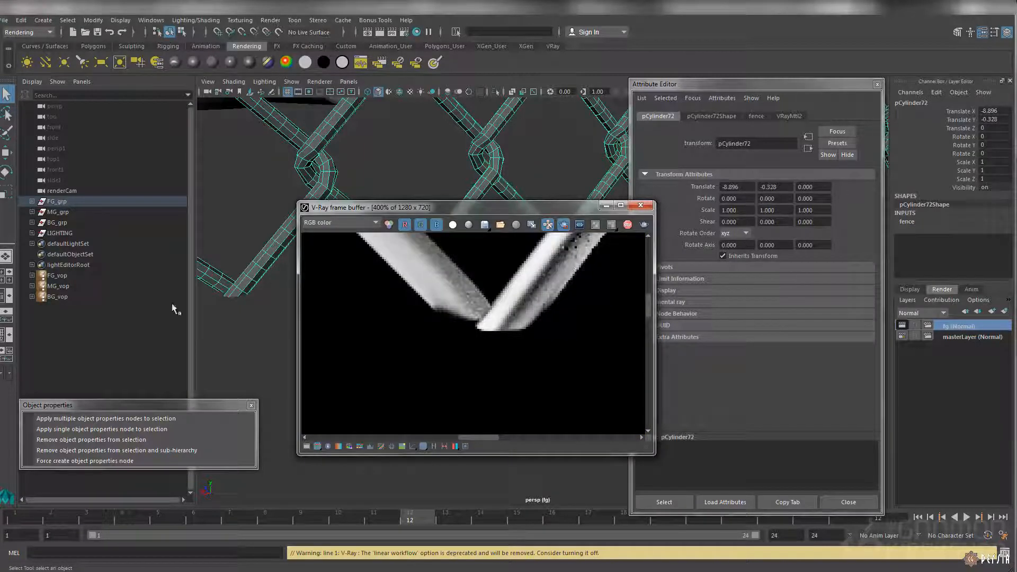
Step: Create a layer override on BG_vop that turns off Generate Render Elements
left_click(96, 295)
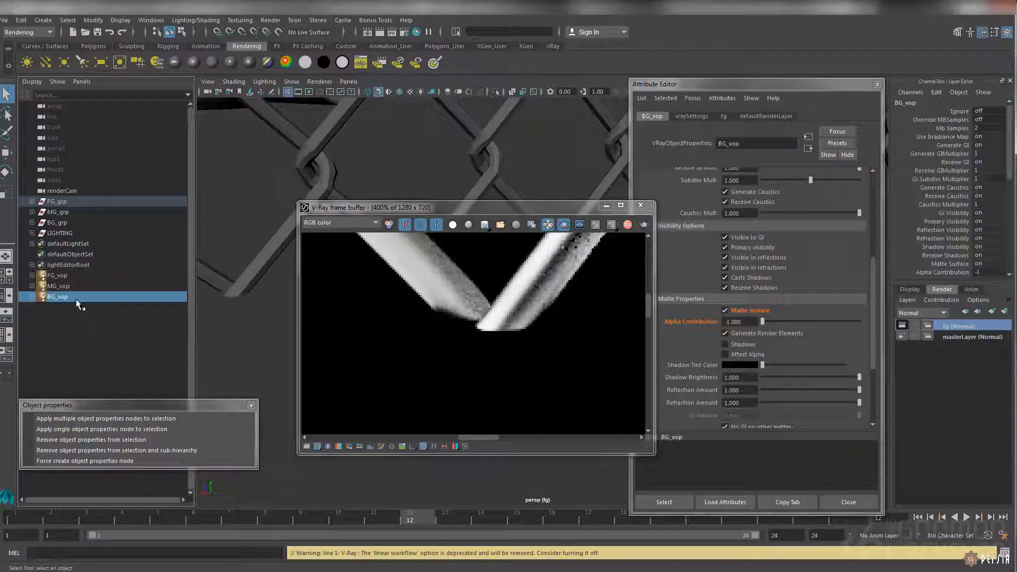
right_click(781, 340)
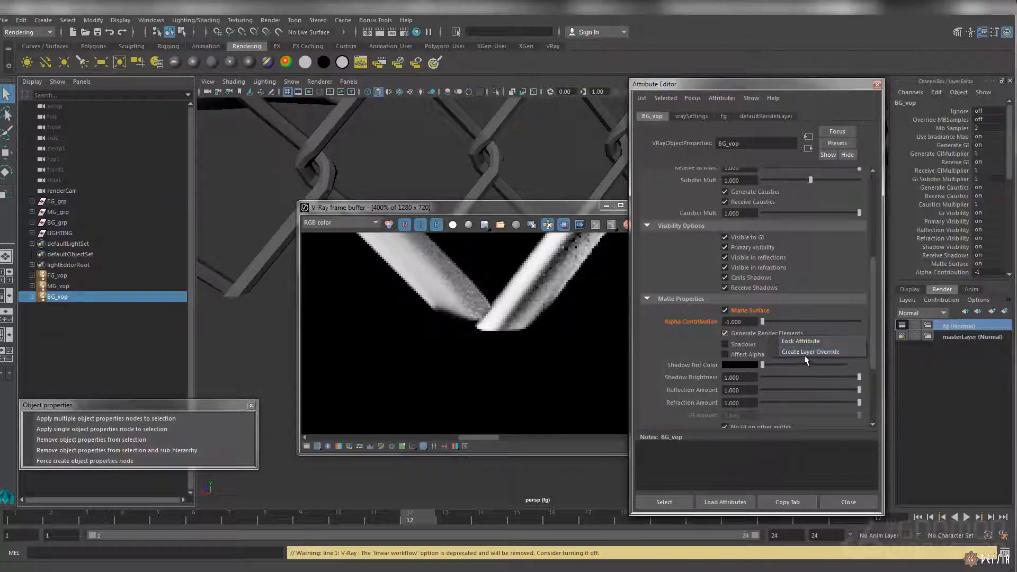
left_click(806, 352)
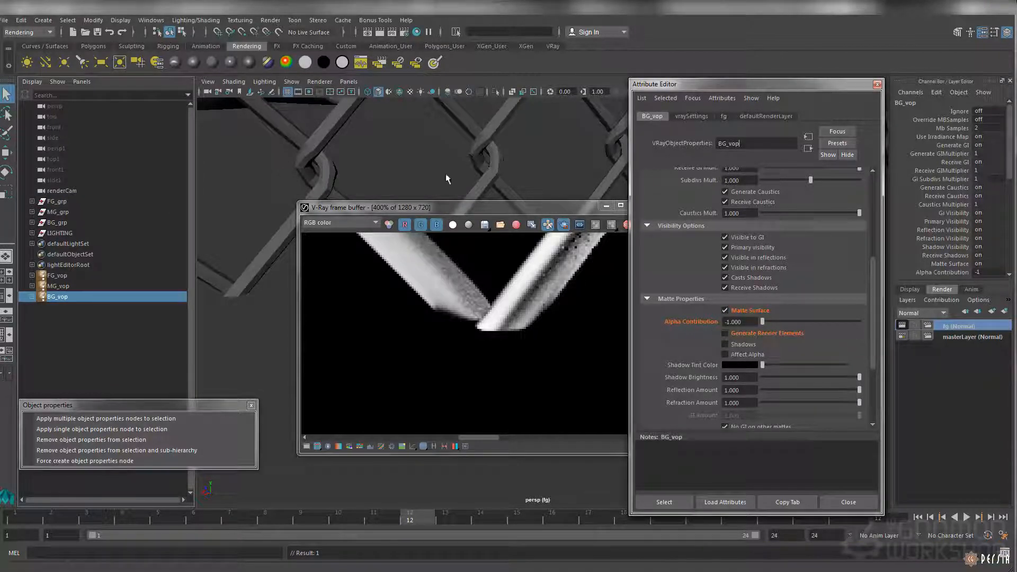
Step: Start a V-Ray IPR render of the fg layer and check the fence tips in the Alpha channel, then restore the color display
left_click(491, 179)
left_click(392, 33)
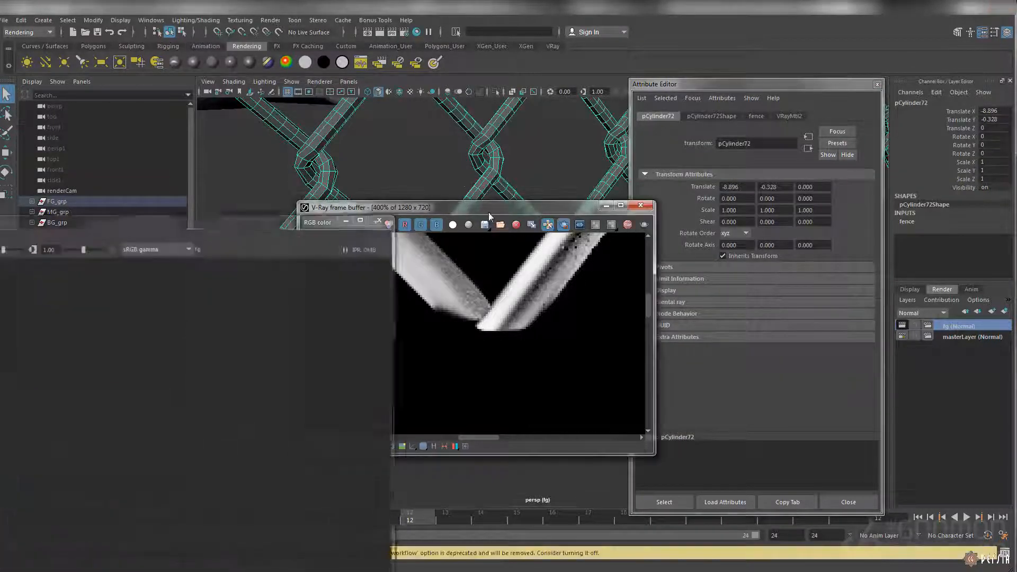
left_click(346, 228)
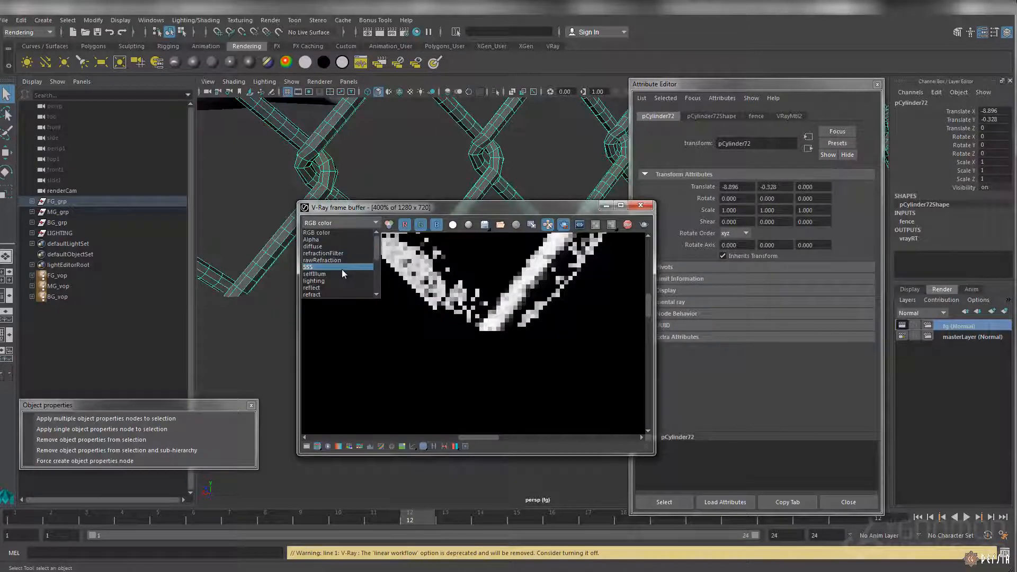
left_click(456, 227)
left_click(455, 225)
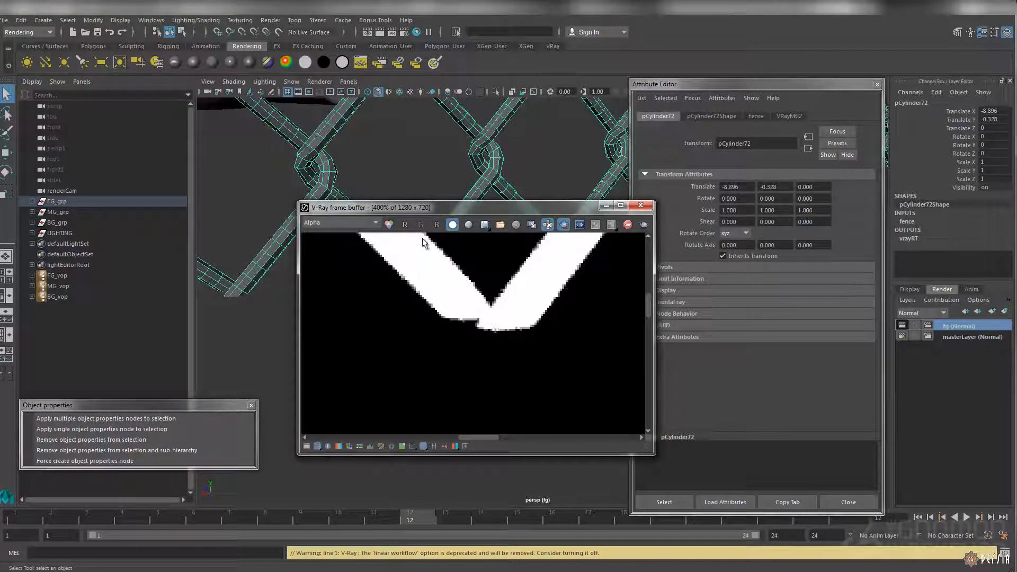
left_click(390, 226)
Step: Inspect the _ao, _normalsWorld and _uv render elements at the fence tips, and stop the IPR render
left_click(364, 227)
scroll(337, 286, "down", 3)
left_click(337, 289)
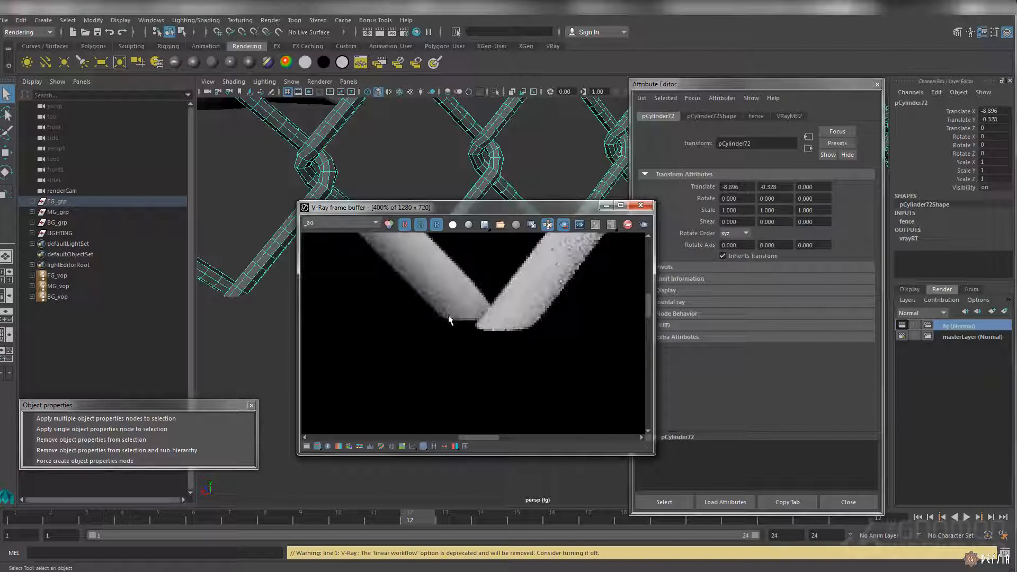
left_click(348, 222)
left_click(346, 272)
left_click(341, 229)
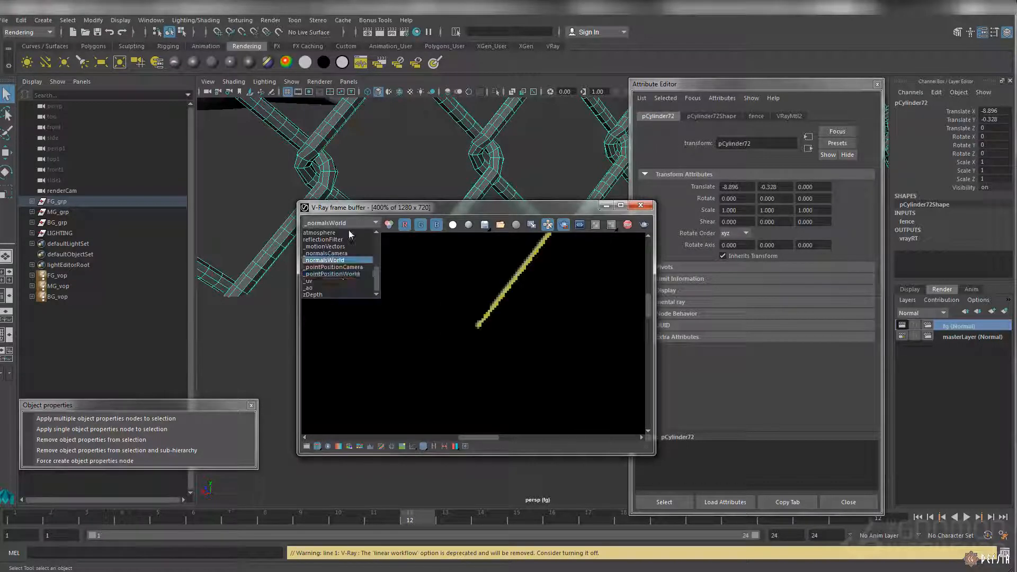
left_click(342, 279)
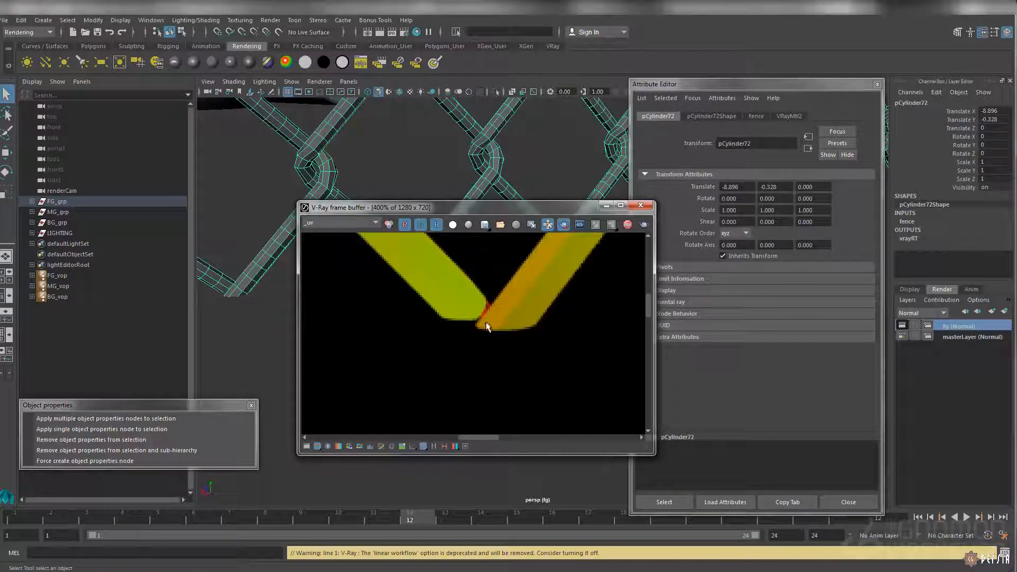
left_click(626, 227)
Step: Look through renderCam in the viewport and render the fg layer again, displaying the result in RGB color
left_click(351, 81)
mouse_move(418, 92)
left_click(479, 113)
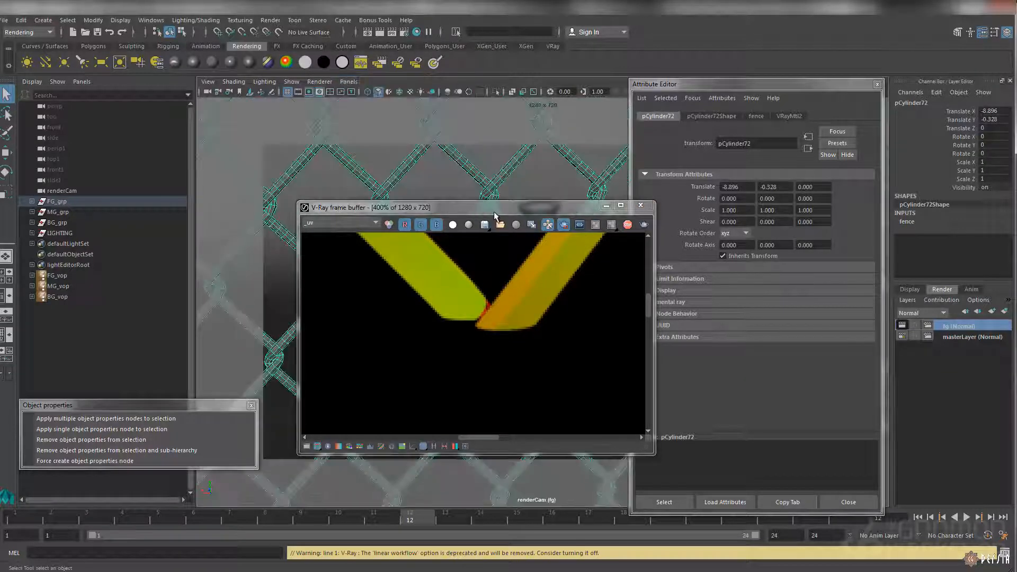
left_click(392, 32)
scroll(504, 312, "down", 3)
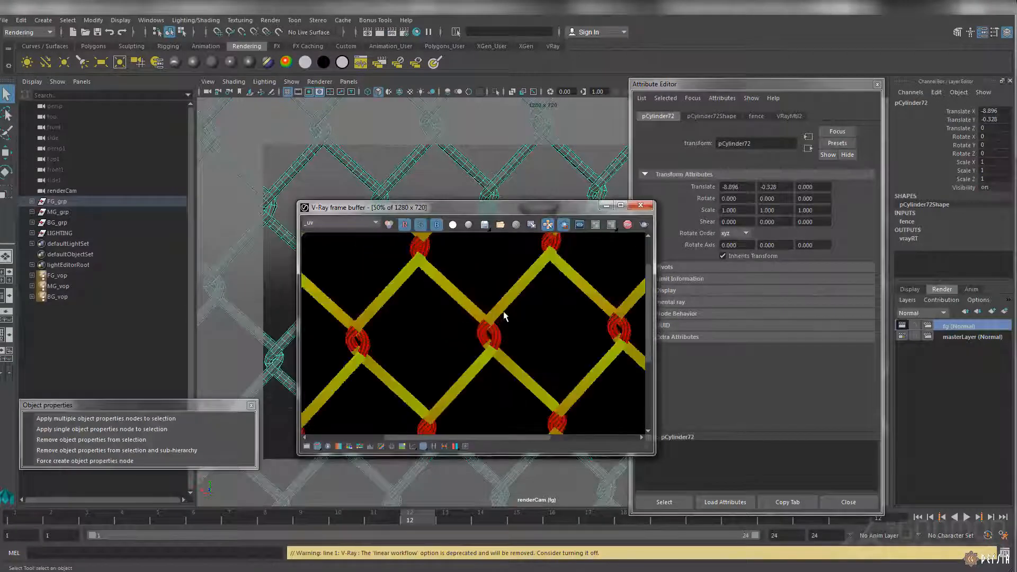
left_click(334, 225)
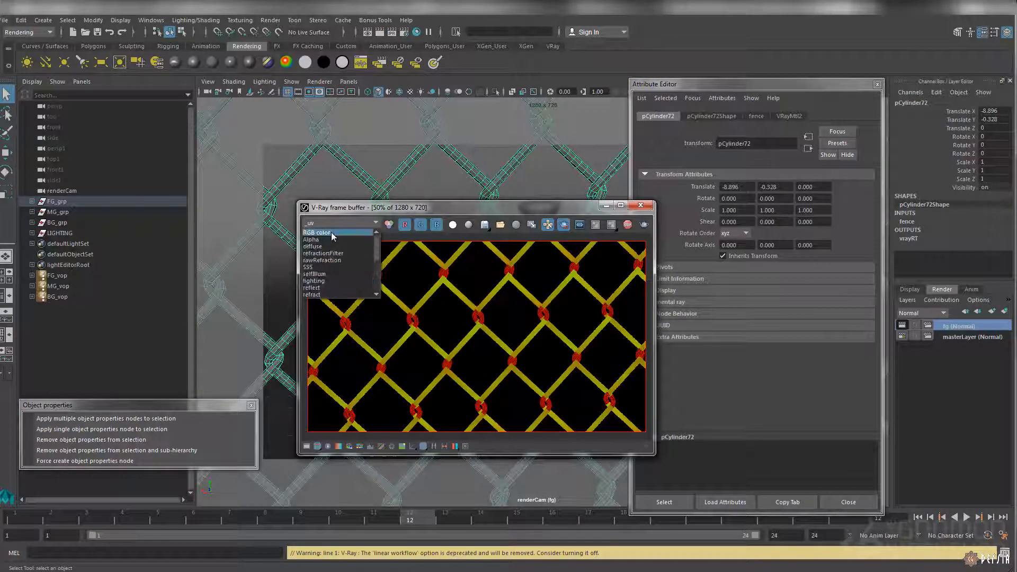
left_click(332, 234)
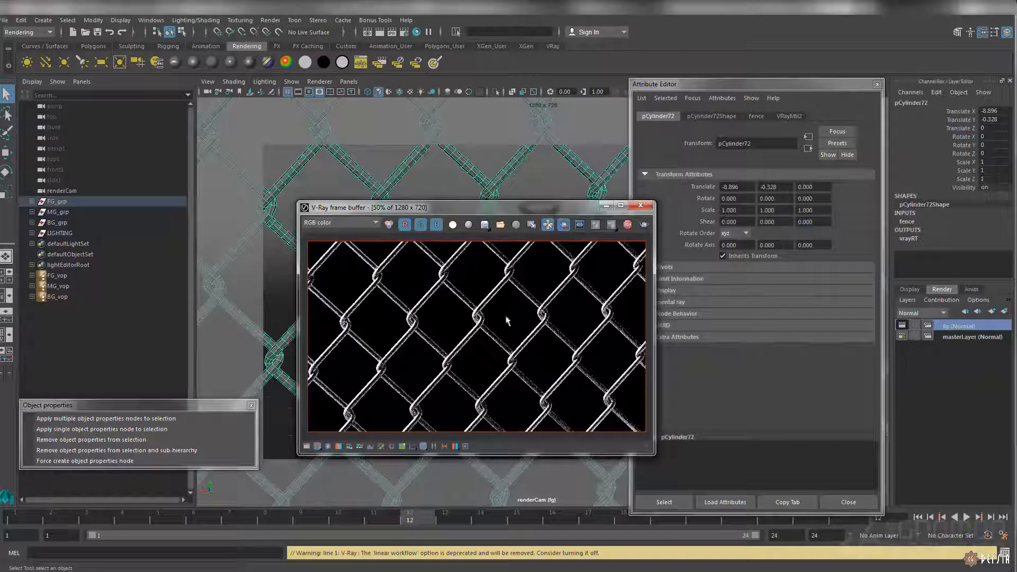
Step: Examine the fence wires and knots up close in the RGB render, and stop the IPR
scroll(499, 318, "up", 3)
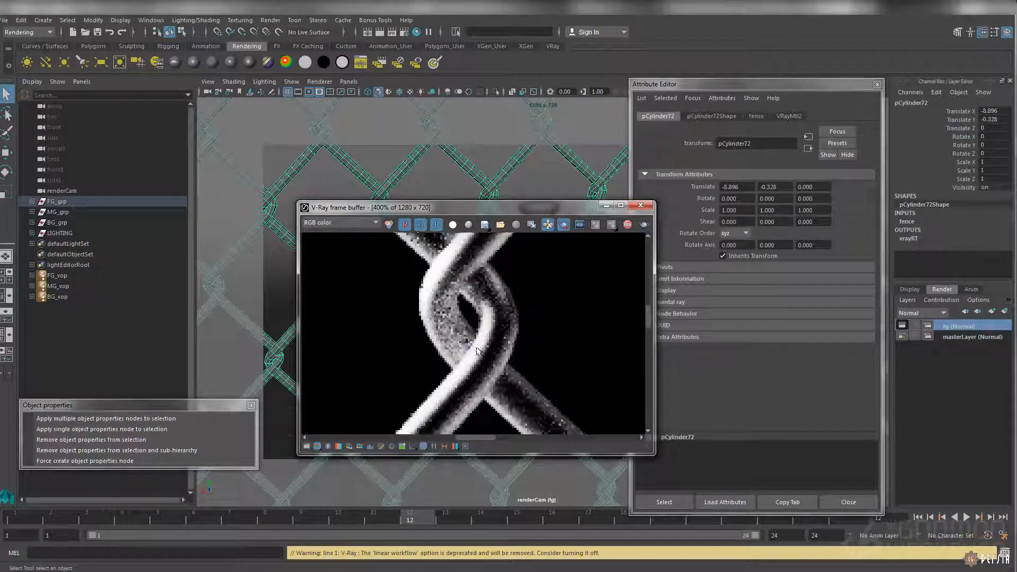
middle_click_drag(577, 421, 514, 333)
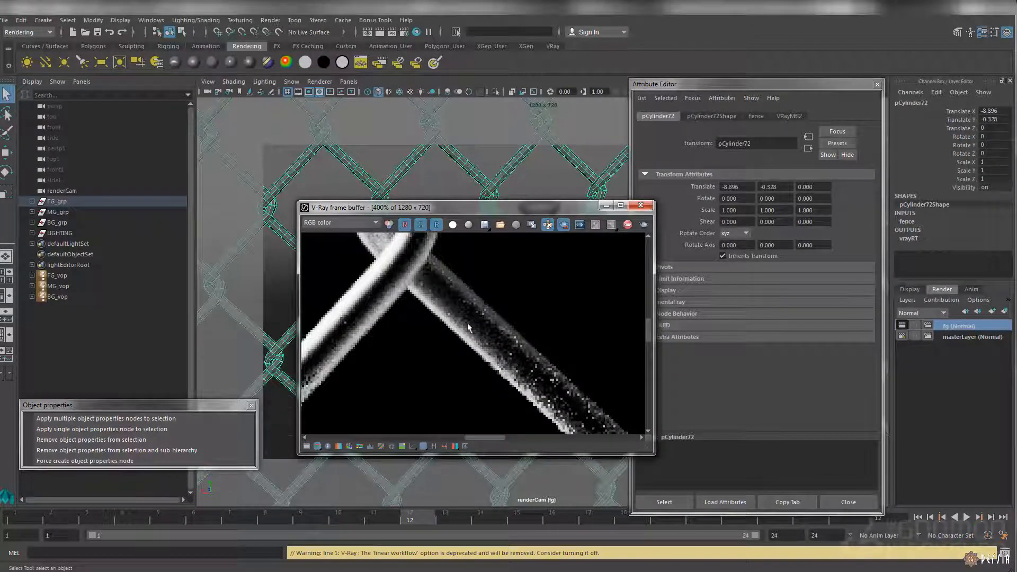
middle_click_drag(512, 377, 509, 322)
scroll(510, 323, "down", 3)
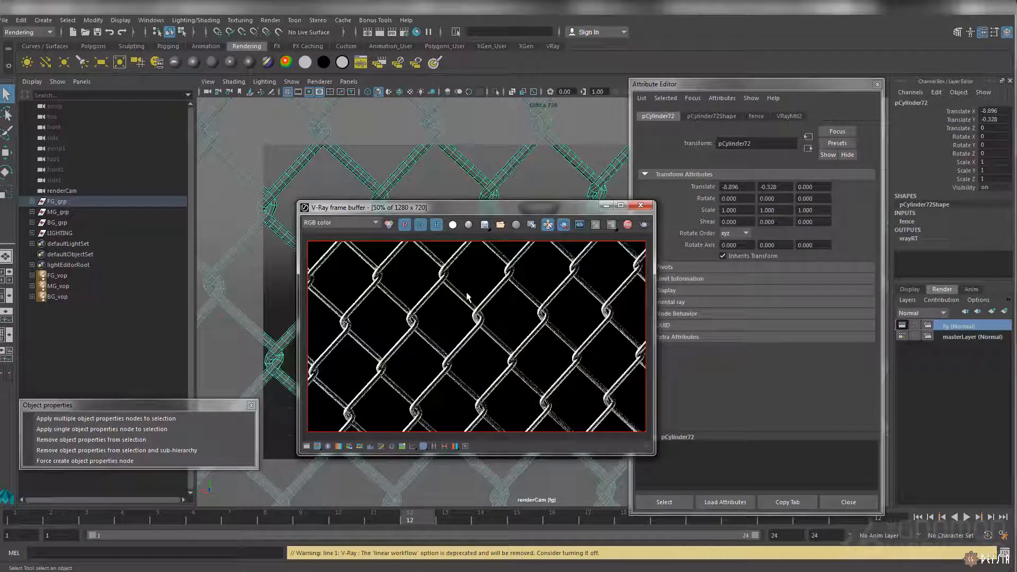
left_click(629, 226)
Step: Create a new render layer named mg and add FG_grp, MG_grp, BG_grp and LIGHTING to it
left_click_drag(74, 233, 72, 203)
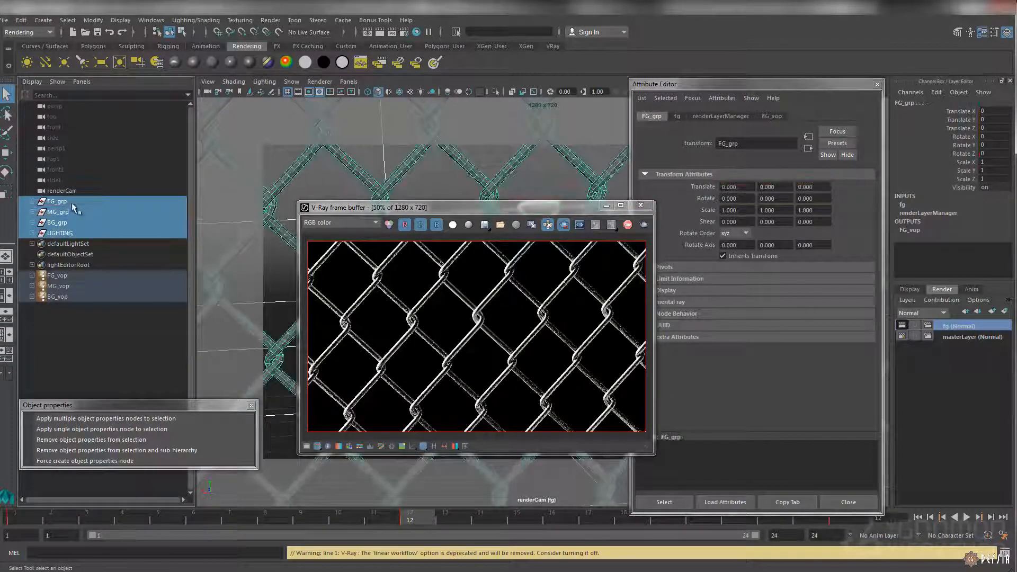
left_click(907, 300)
left_click(895, 312)
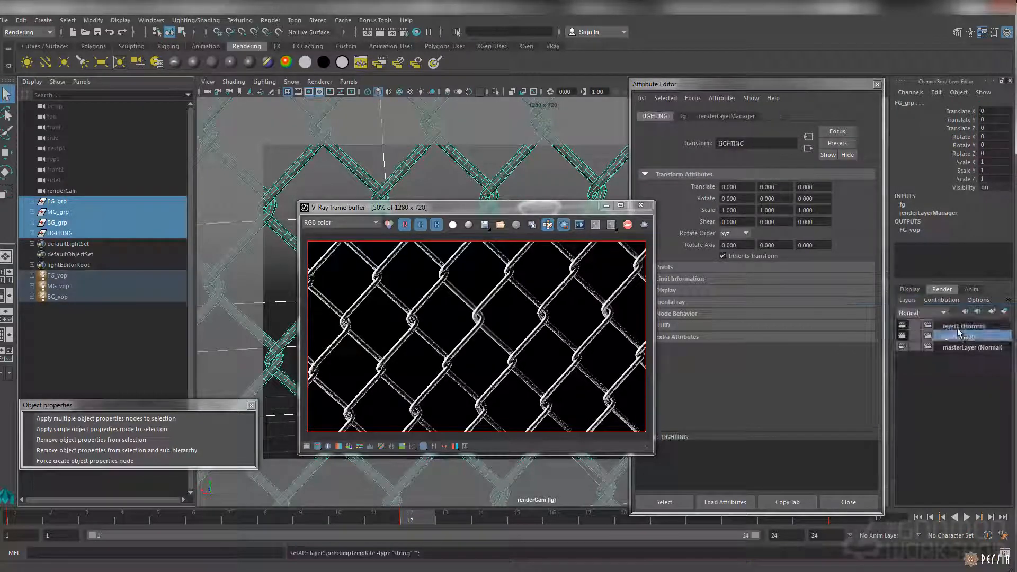
right_click(909, 326)
left_click(972, 351)
double_click(953, 325)
type("mg")
key("Return")
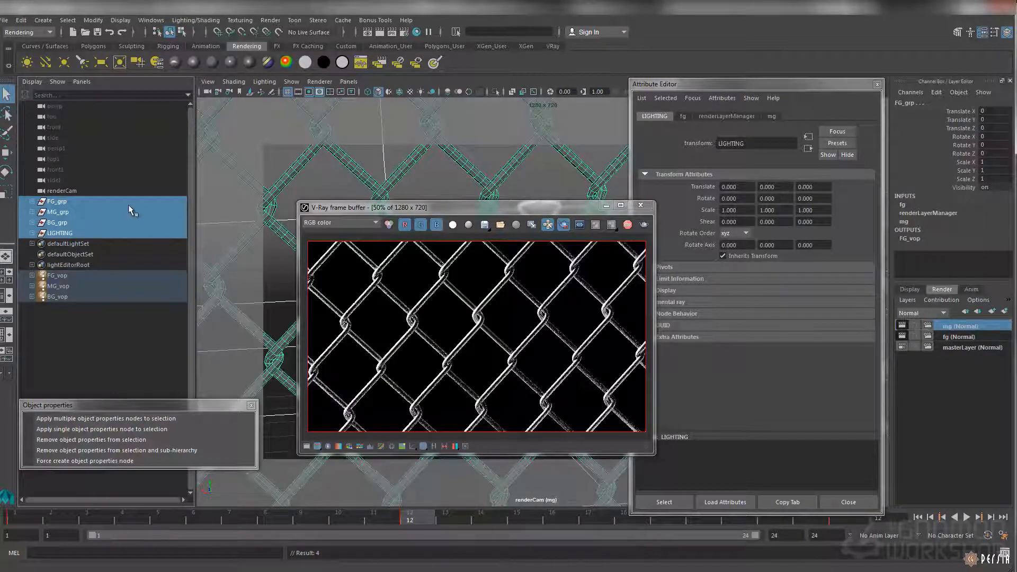
Step: Create an mg layer override on FG_vop that turns off Primary visibility
left_click_drag(433, 209, 390, 328)
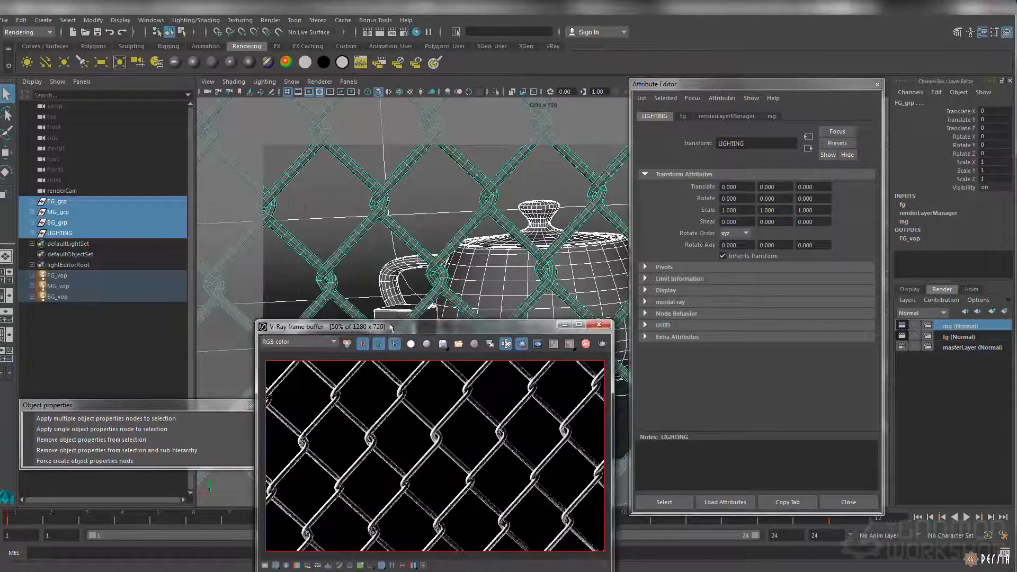
left_click(82, 276)
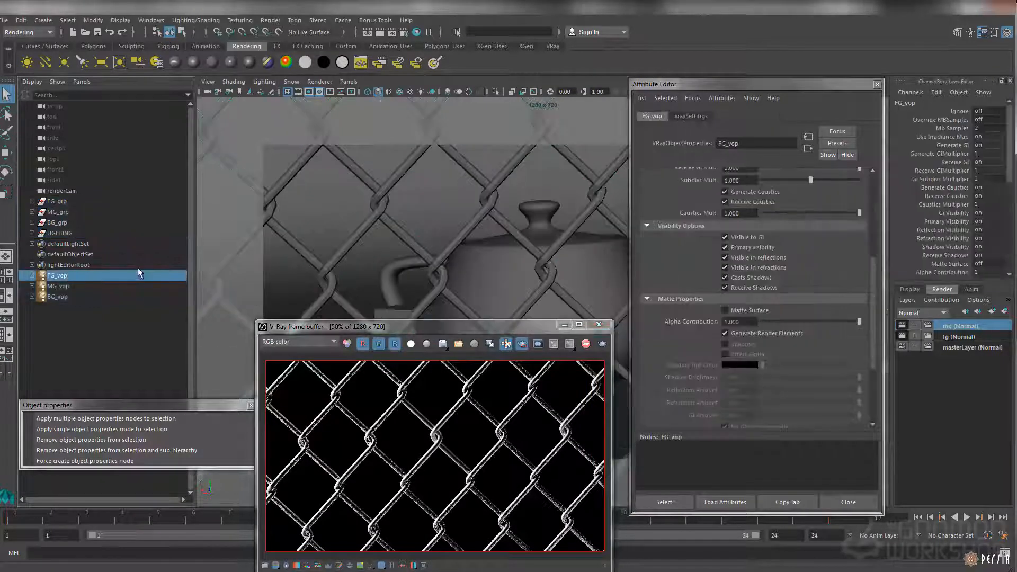
right_click(766, 252)
left_click(809, 270)
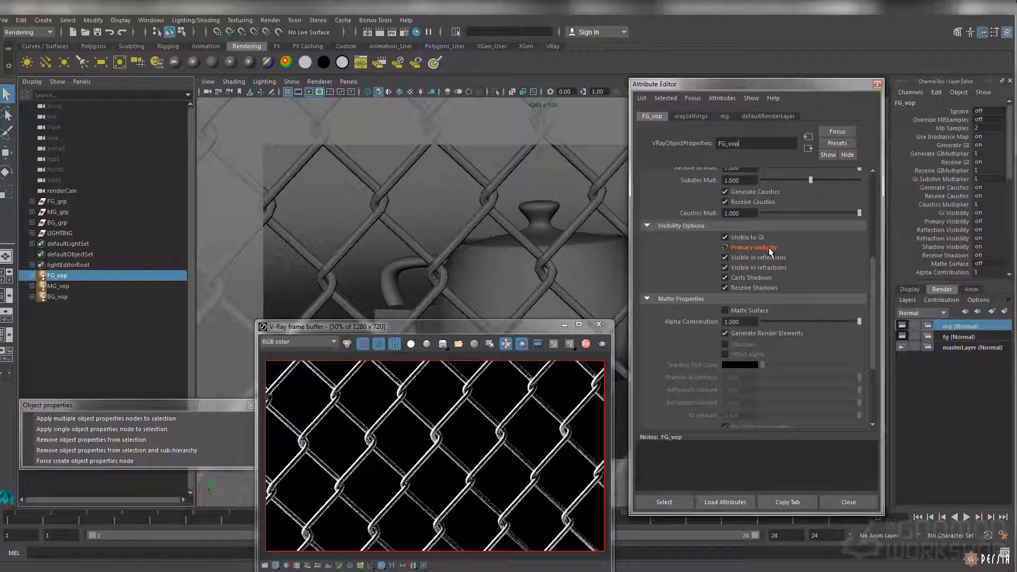
Step: Create an mg layer override on BG_vop that enables Matte Surface
left_click(59, 286)
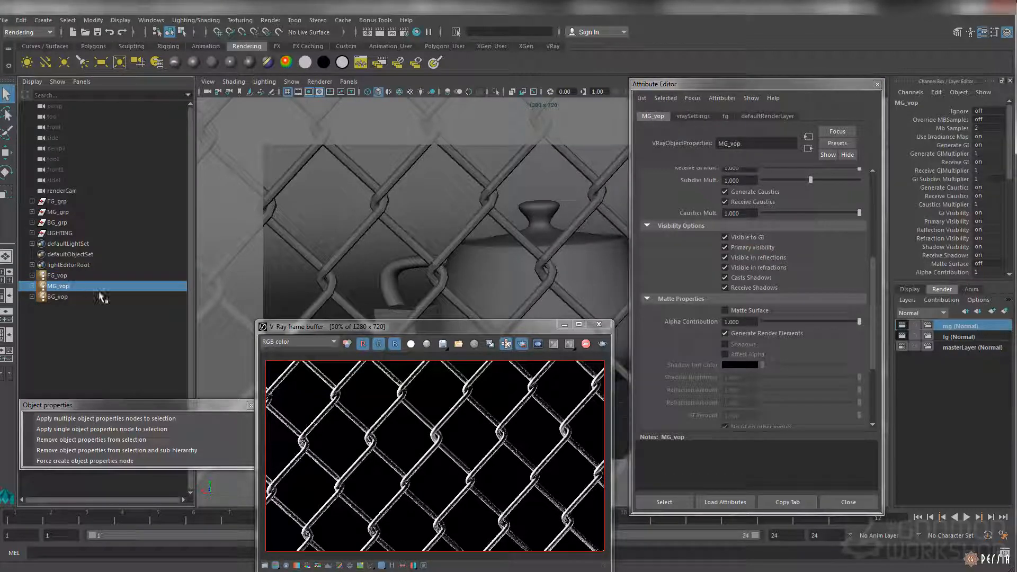
left_click(61, 297)
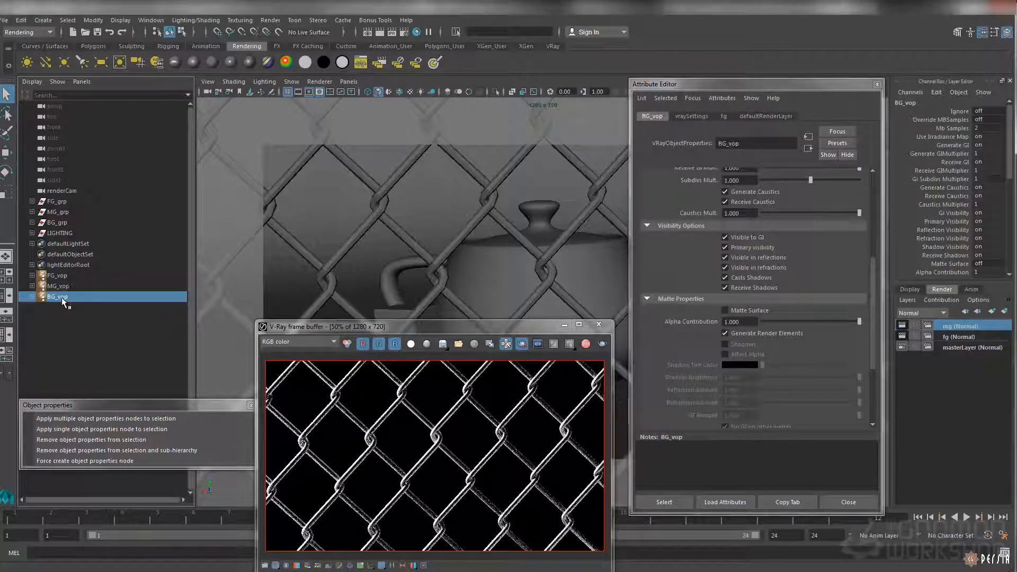
right_click(770, 313)
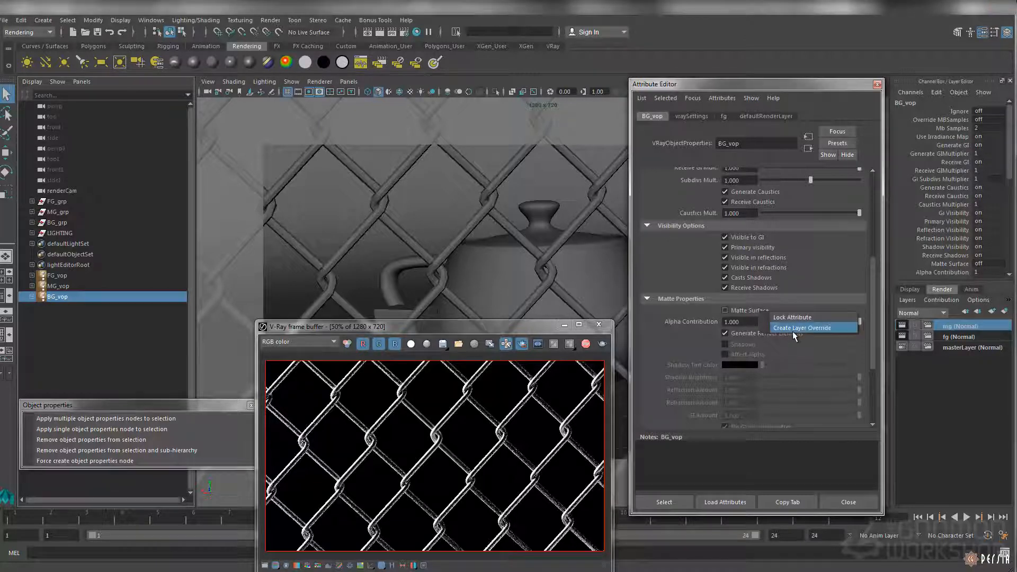
left_click(795, 328)
left_click(725, 311)
Step: Override BG_vop's Alpha Contribution to -1 and turn off its Generate Render Elements for the mg layer
right_click(705, 320)
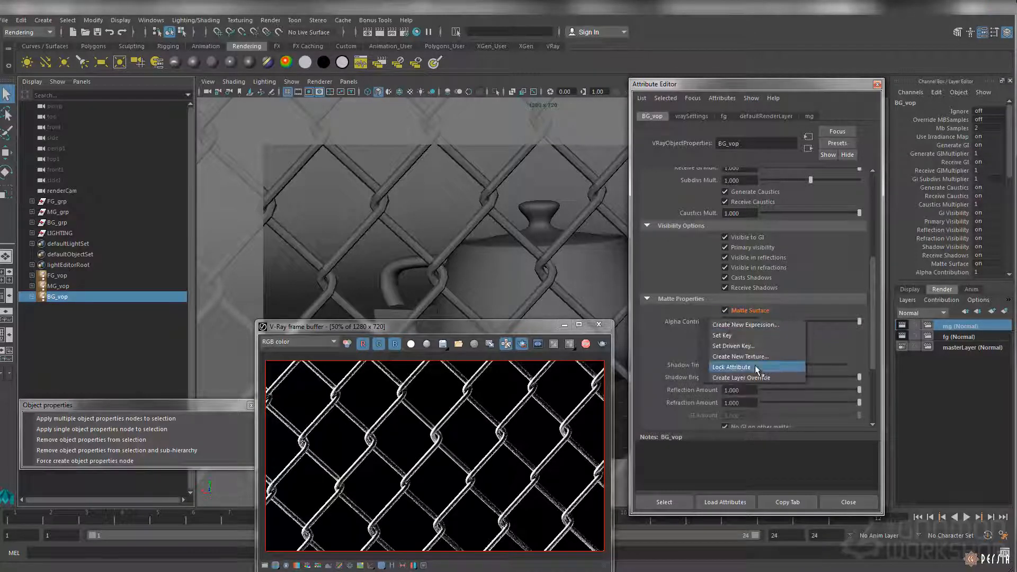
left_click(760, 377)
left_click_drag(859, 322, 699, 322)
right_click(781, 334)
left_click(812, 349)
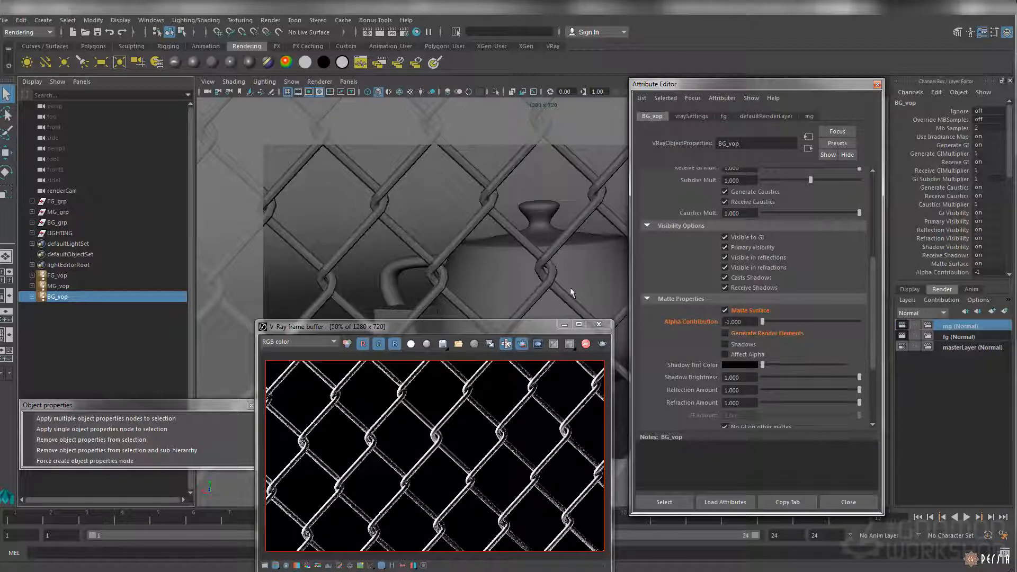
Step: Run a V-Ray IPR render of the mg layer to check the teapot group, and stop it
left_click(529, 274)
left_click(391, 32)
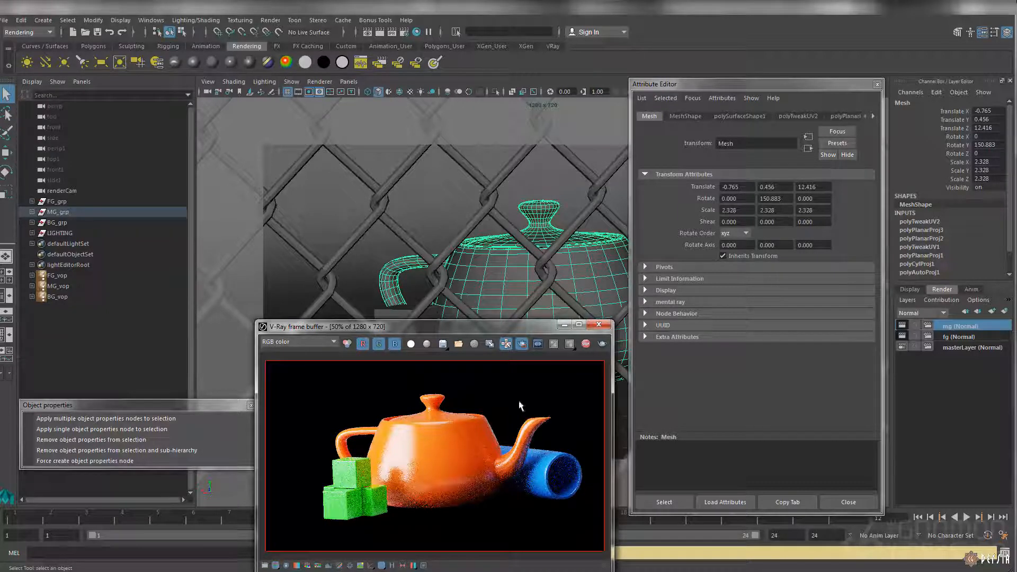
left_click(586, 345)
Step: Create a new render layer named bg and add FG_grp, MG_grp, BG_grp and LIGHTING to it
left_click_drag(87, 232, 96, 204)
left_click(908, 300)
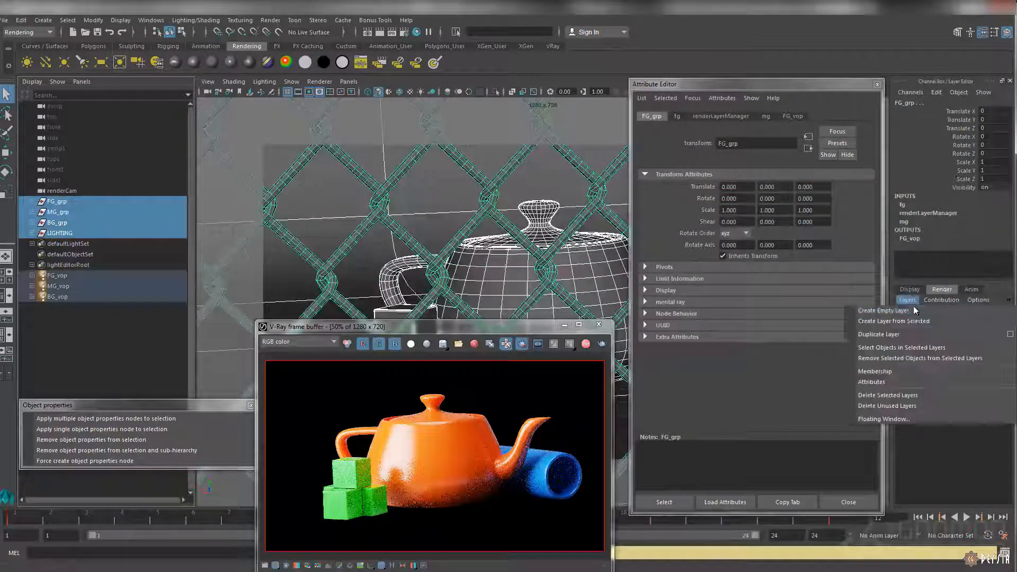
left_click(907, 311)
left_click(957, 325)
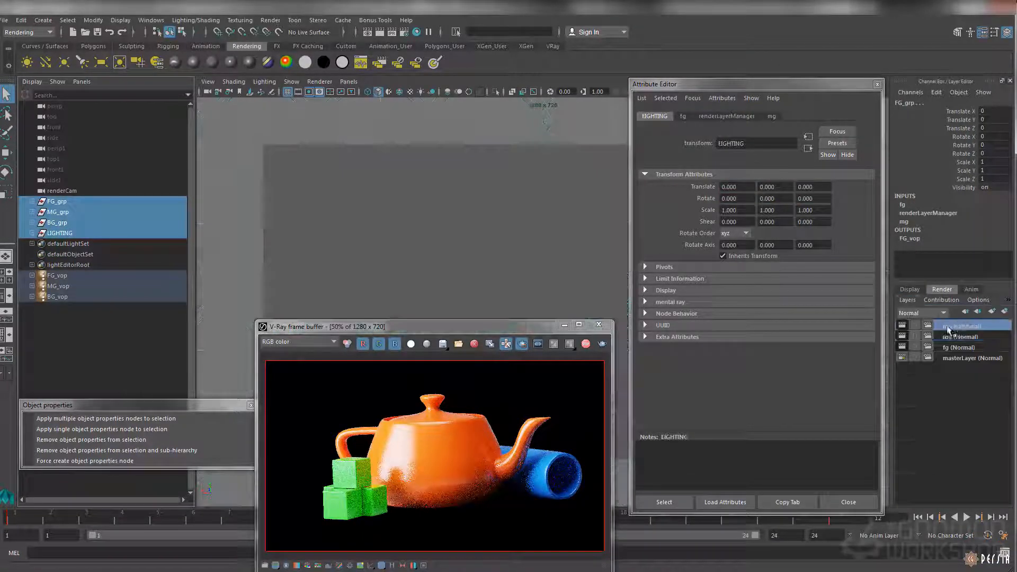
right_click(957, 324)
left_click(941, 352)
double_click(952, 325)
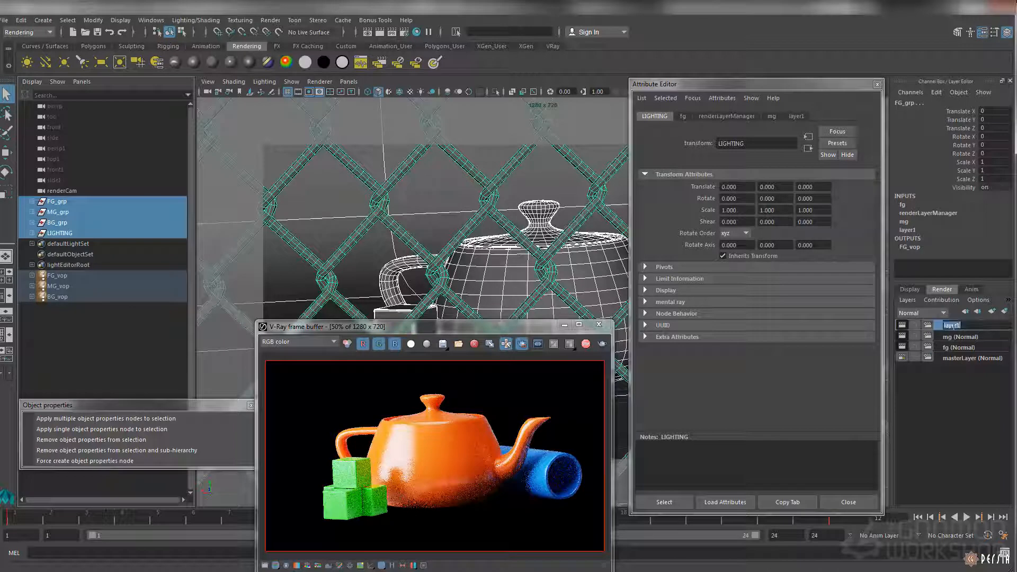
type("bg")
key("Return")
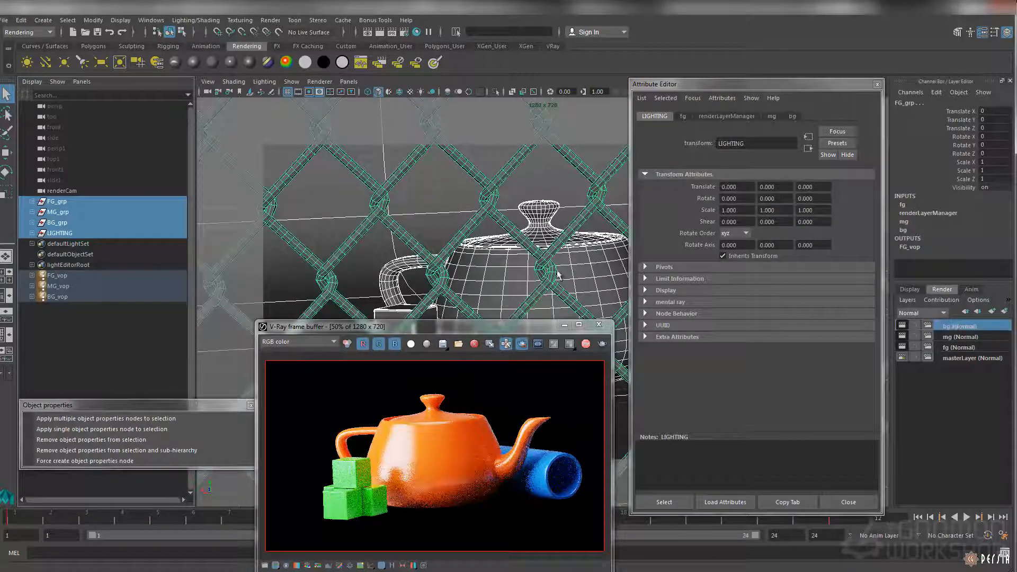
Step: Create a bg layer override on MG_vop that turns off Primary visibility
left_click(59, 286)
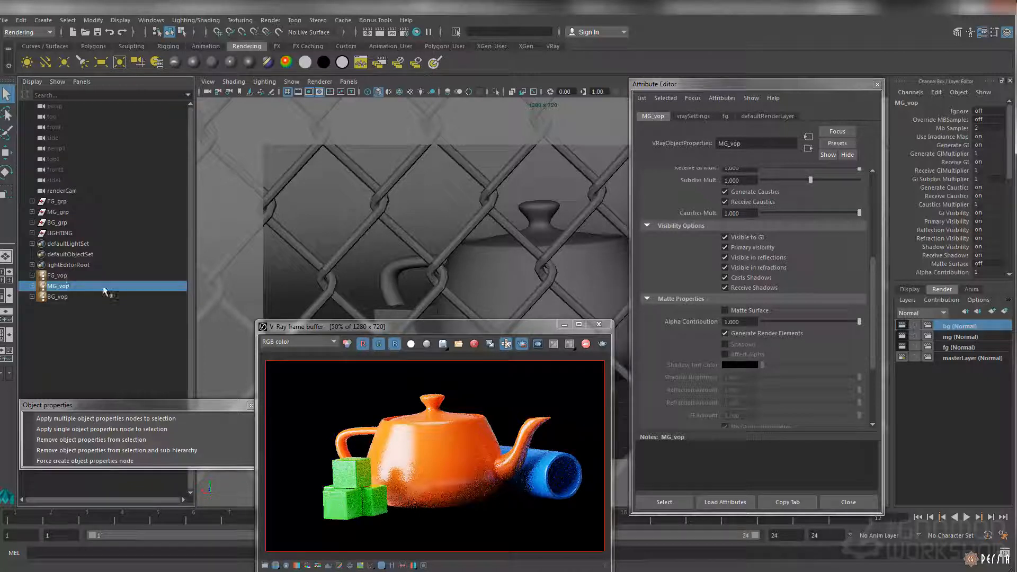
right_click(774, 255)
left_click(792, 266)
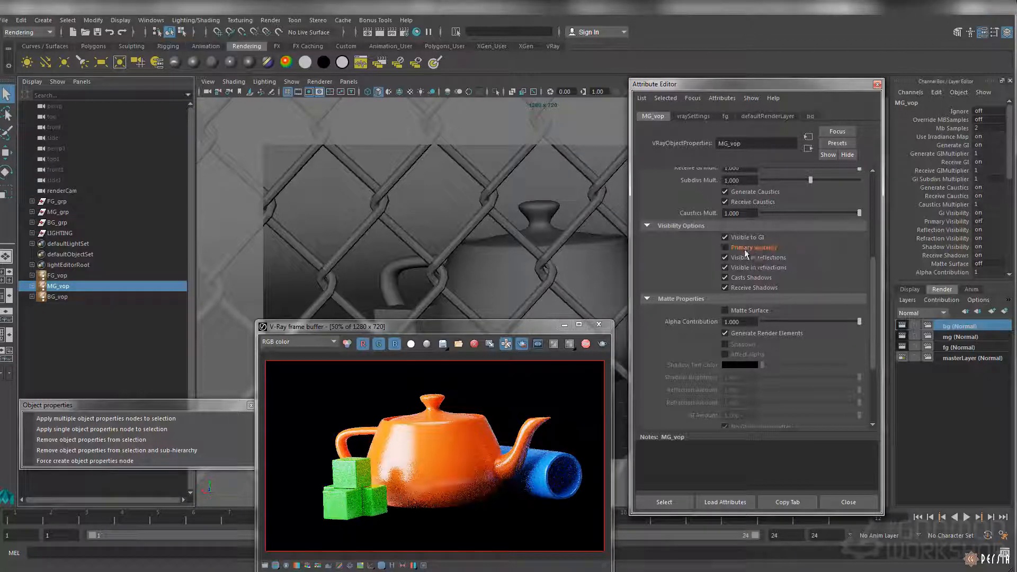
Step: Create a bg layer override on FG_vop that turns off Primary visibility
left_click(129, 276)
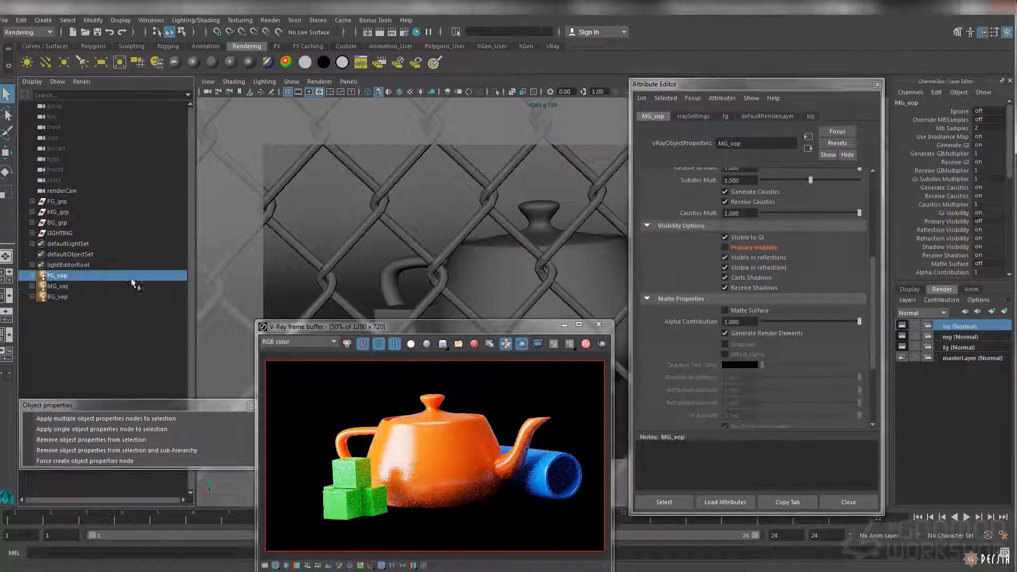
right_click(776, 260)
left_click(805, 263)
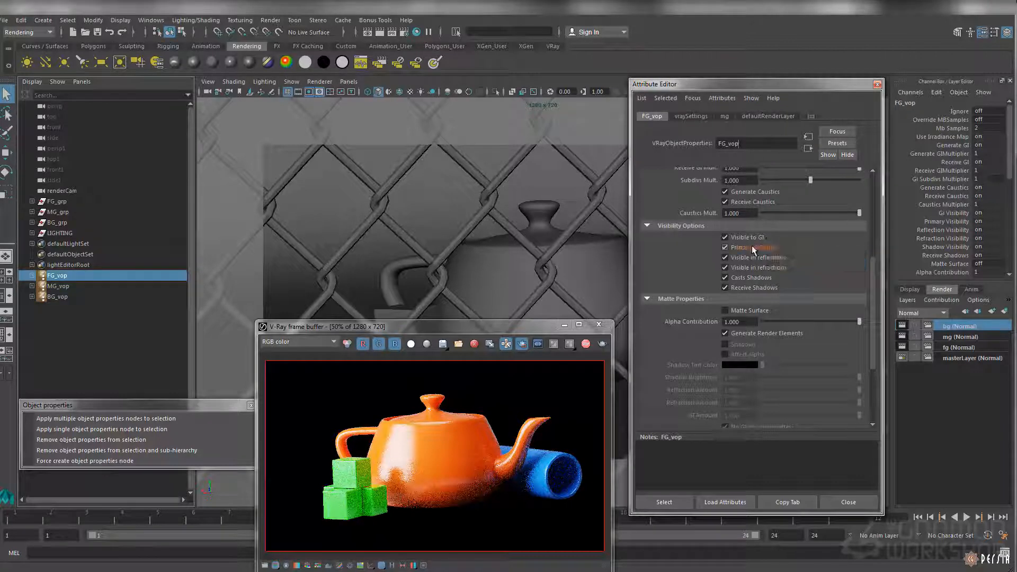
Step: Render the bg layer with V-Ray and reposition the frame buffer window to examine the checkered backdrop and its shadows
left_click(498, 252)
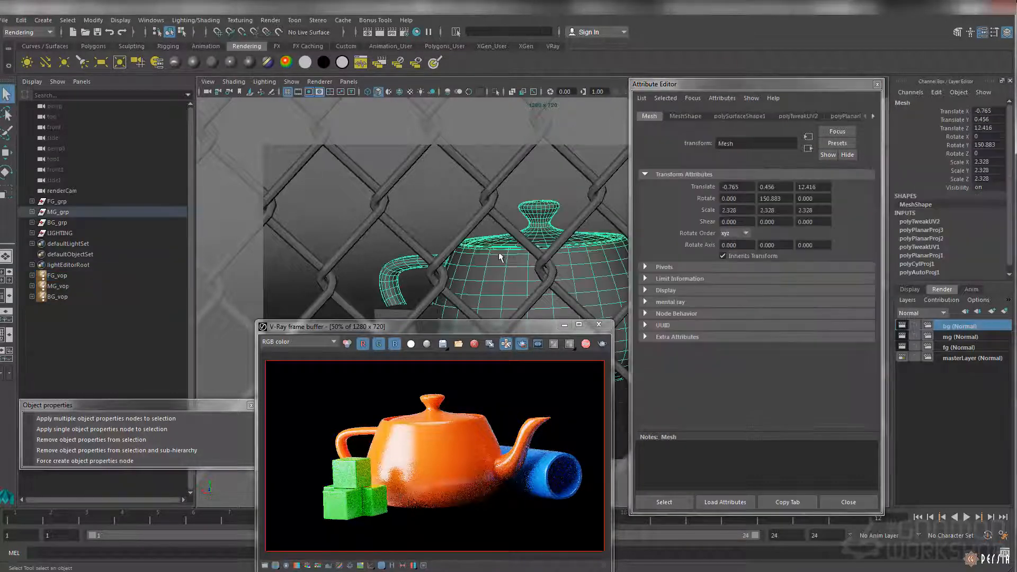
left_click(393, 32)
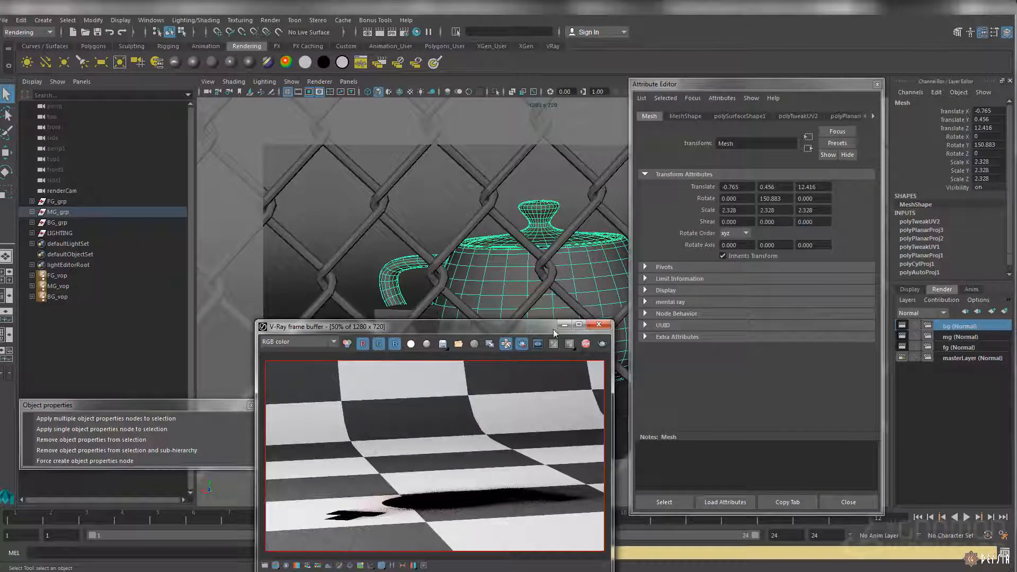
left_click_drag(519, 327, 533, 260)
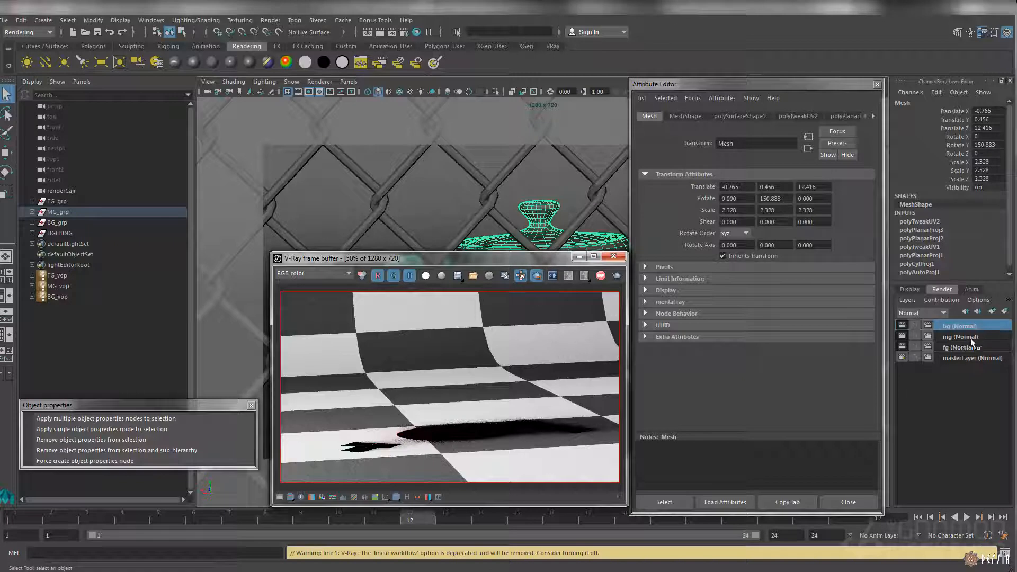
left_click_drag(496, 260, 480, 257)
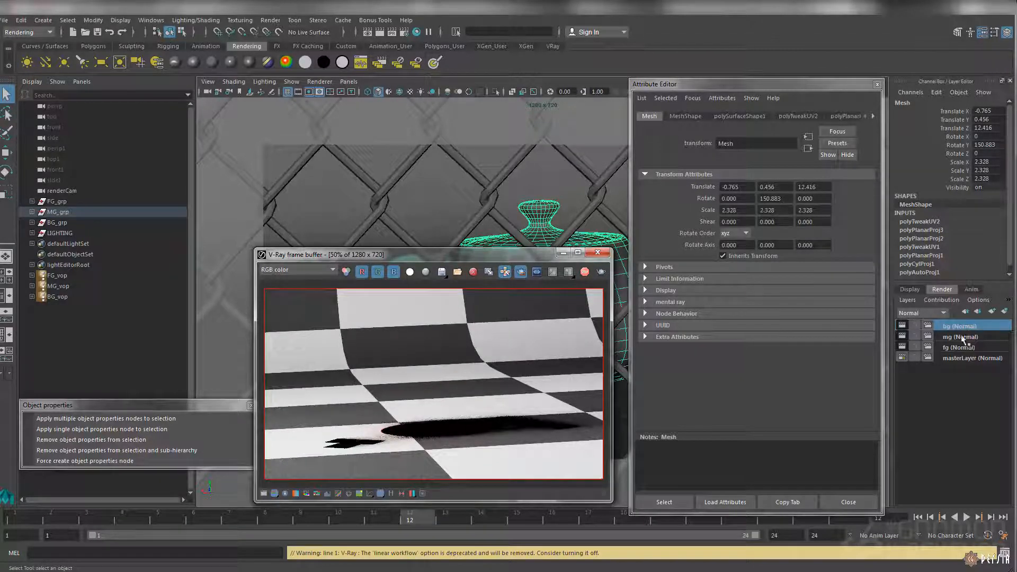
mouse_move(418, 257)
left_mouse_down()
mouse_move(428, 257)
mouse_move(428, 245)
left_mouse_up()
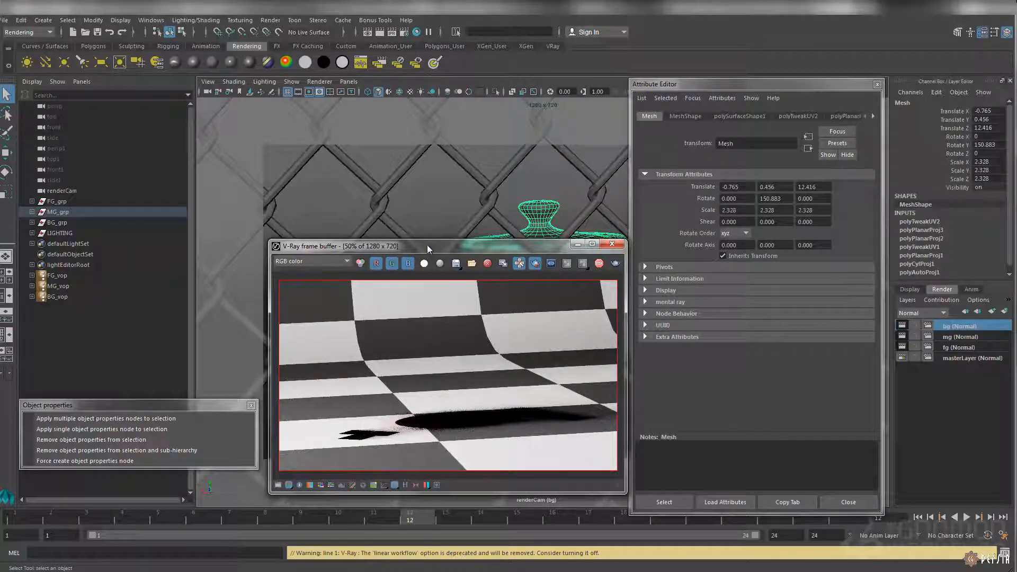